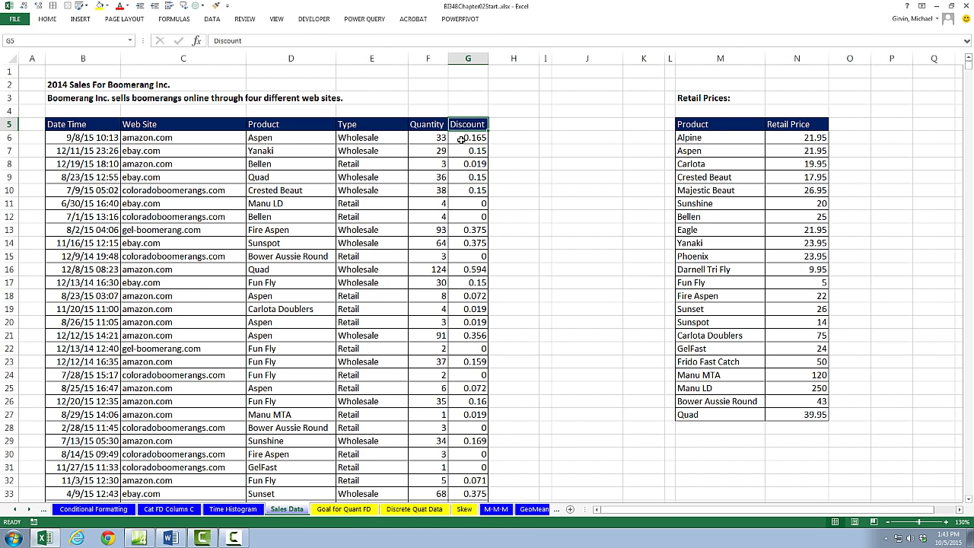
Open the Goal for Quant FD sheet to review the finished frequency tables and charts.
left_click(350, 509)
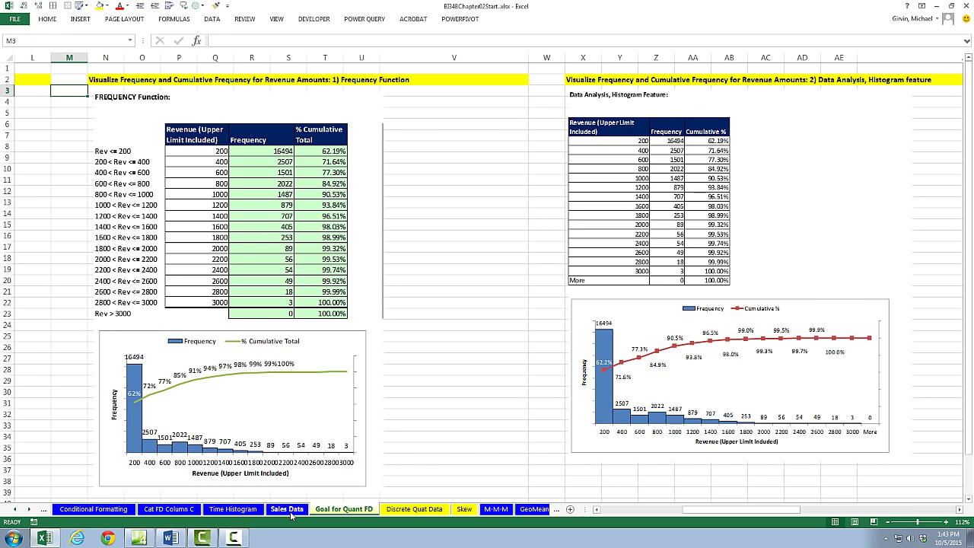
On the Sales Data sheet, enter the heading 'Revenue' right of the Discount column.
left_click(288, 509)
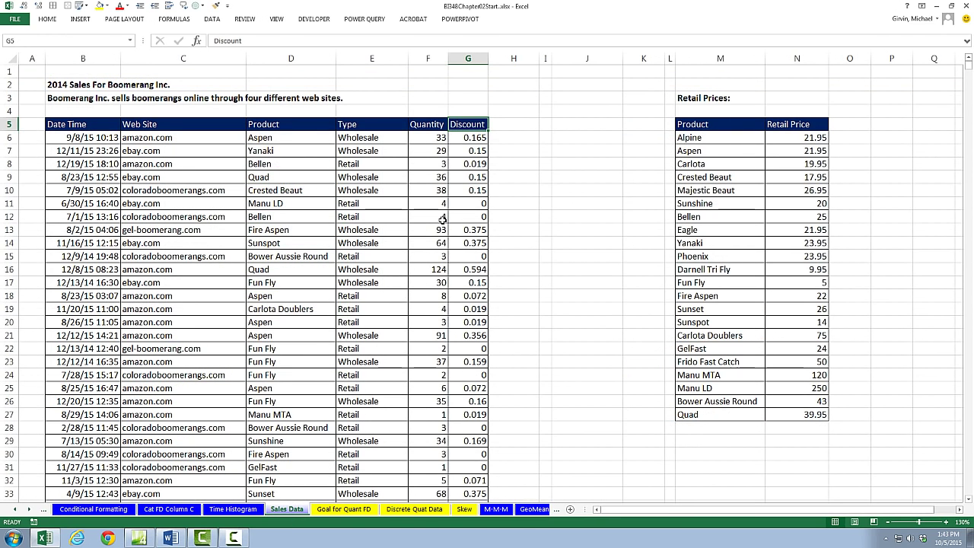
key("Right")
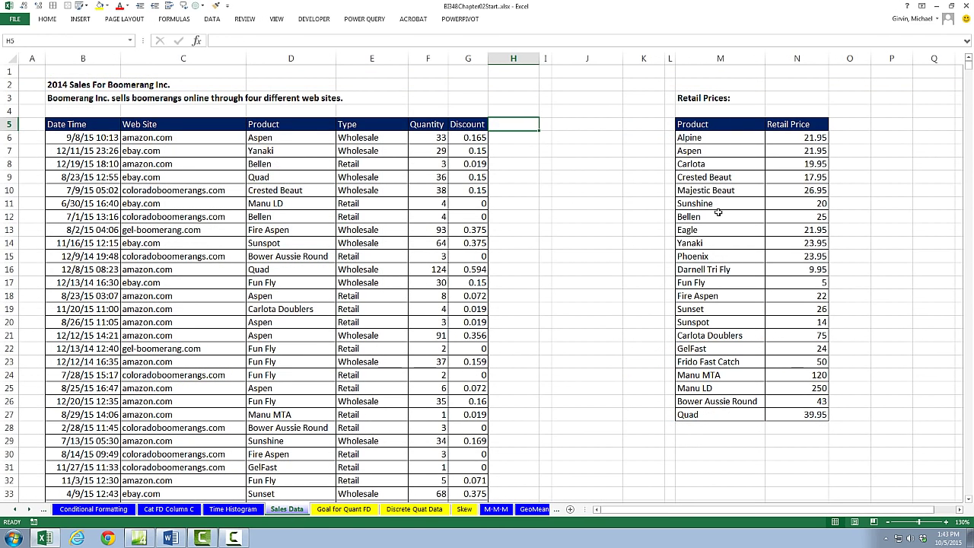
type("Revenue")
key("Return")
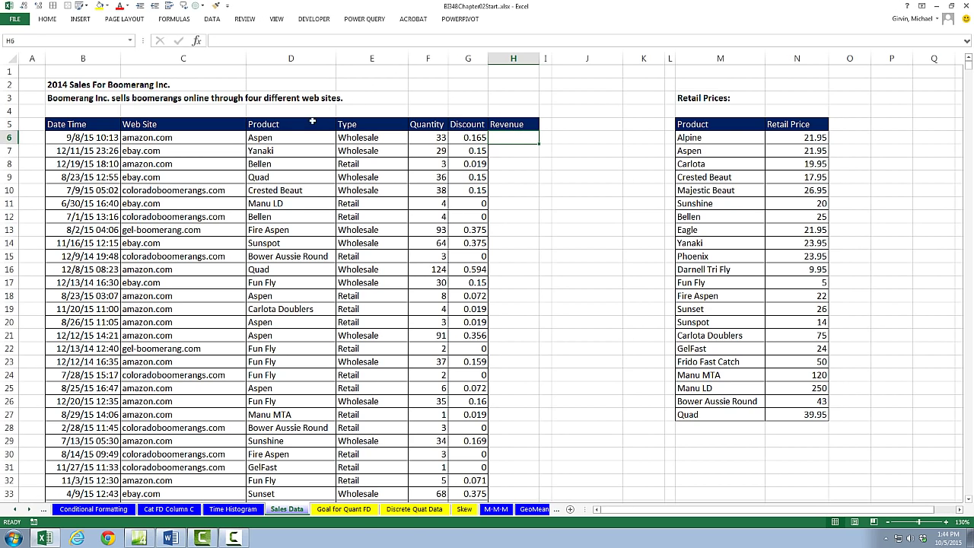
Browse the product, quantity and discount data, checking sample values like 33, 3 and 0.019.
left_click(296, 137)
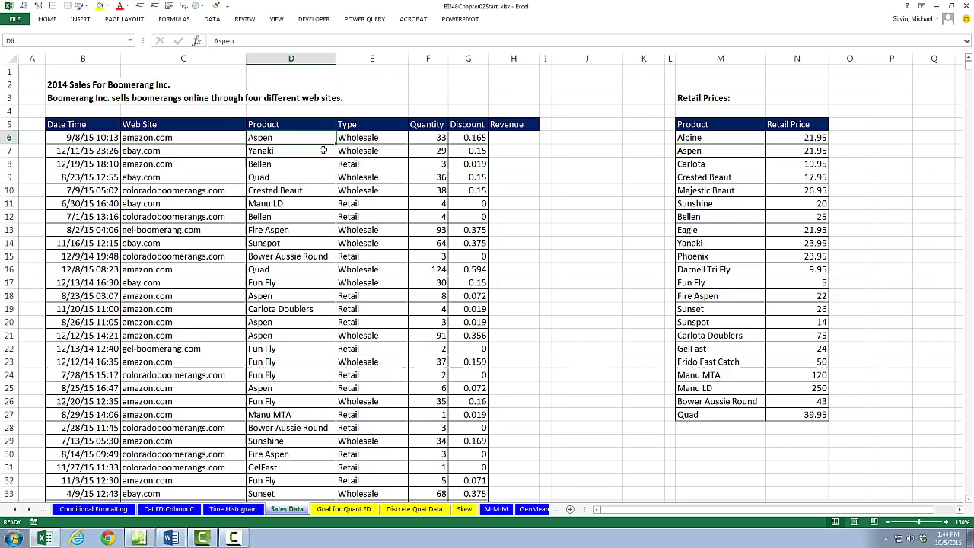
key("ctrl+Down")
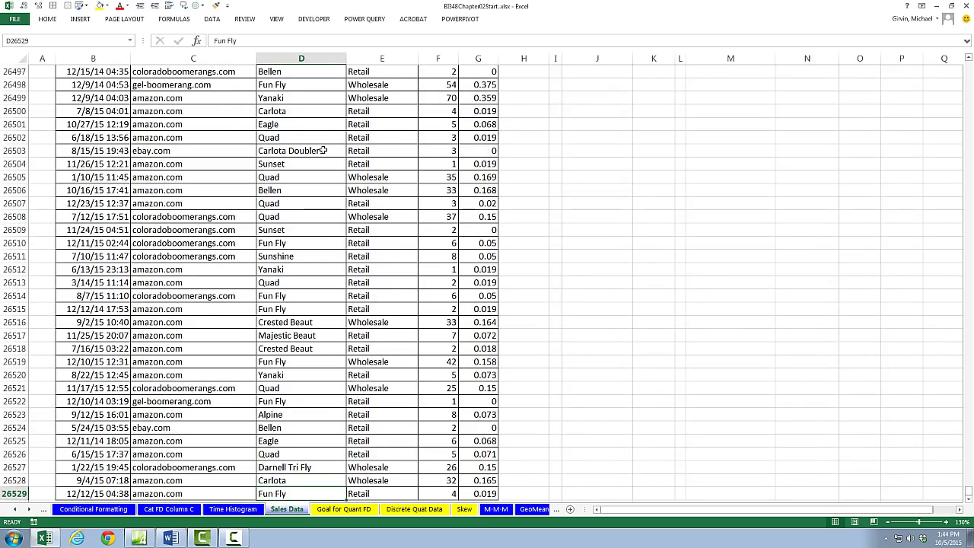
key("ctrl+Up")
scroll(323, 150, "up", 2)
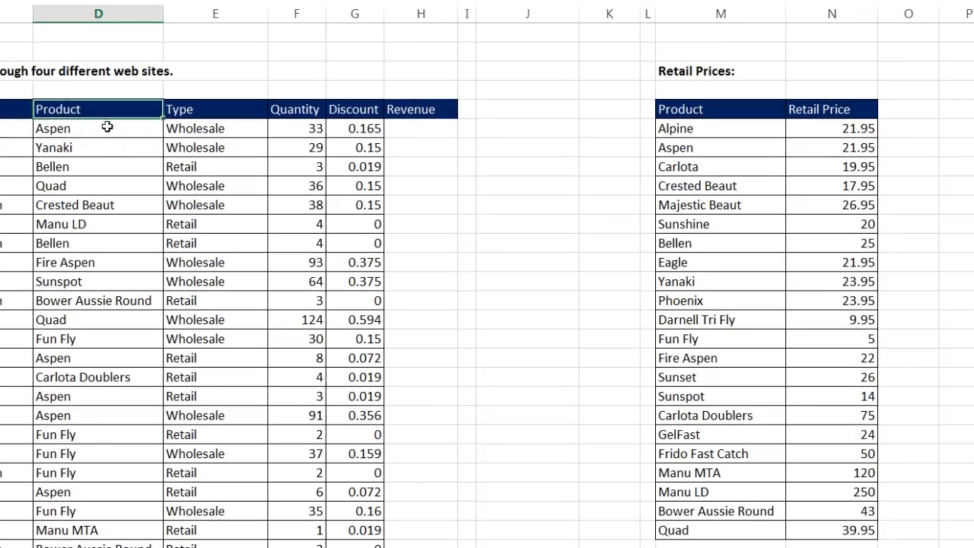
key("Down")
key("Down")
key("Down")
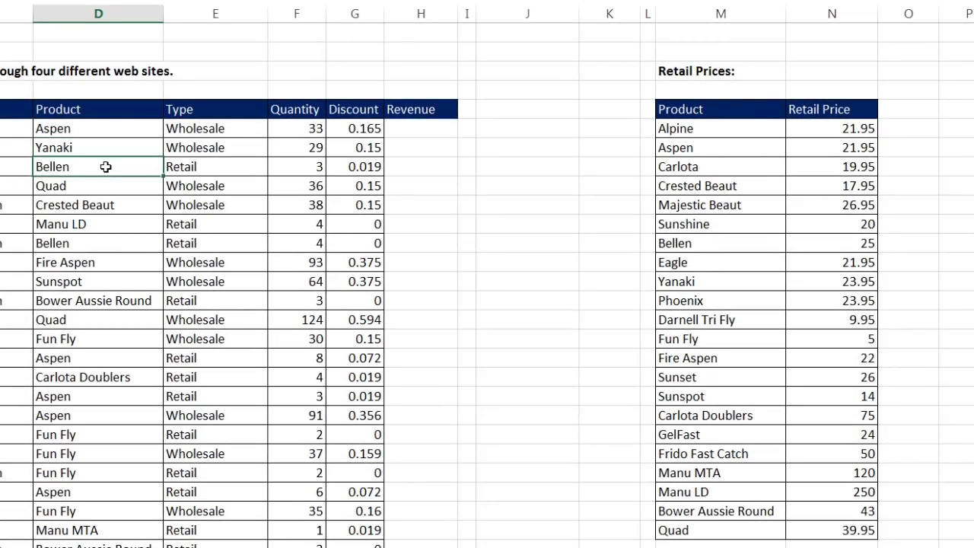
left_click(310, 128)
left_click(301, 166)
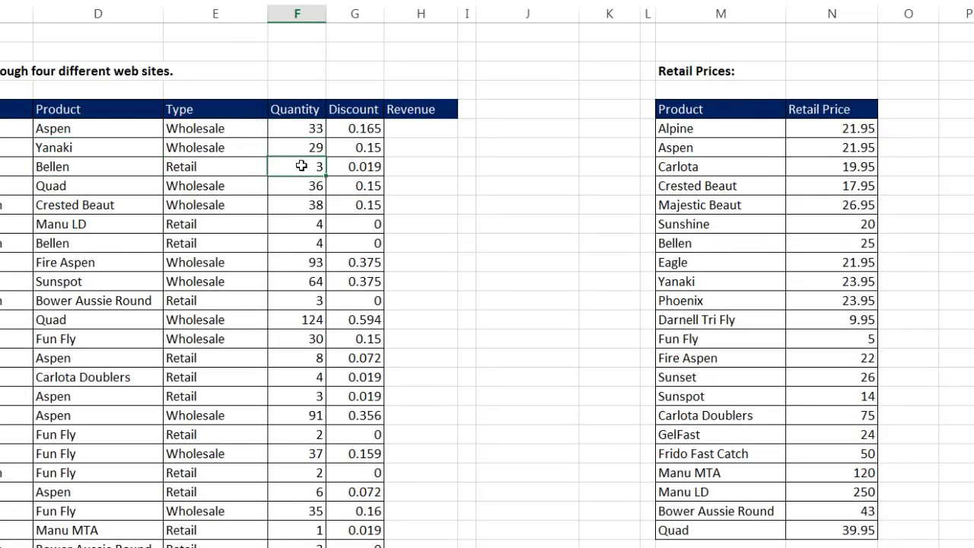
left_click(359, 128)
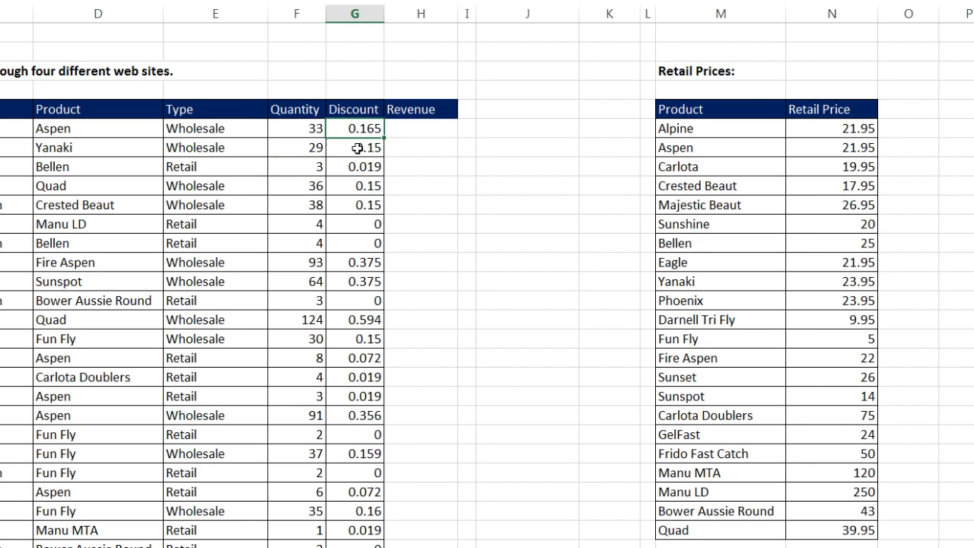
left_click(332, 164)
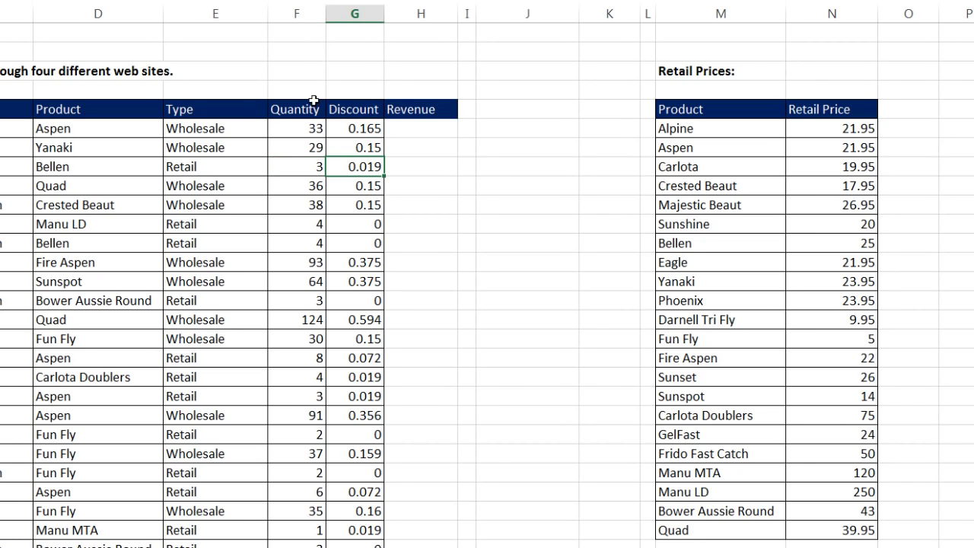
Enter =VLOOKUP(D6,$M$6:$N$27,2,0) in H6 and fill it down the Revenue column.
left_click(401, 134)
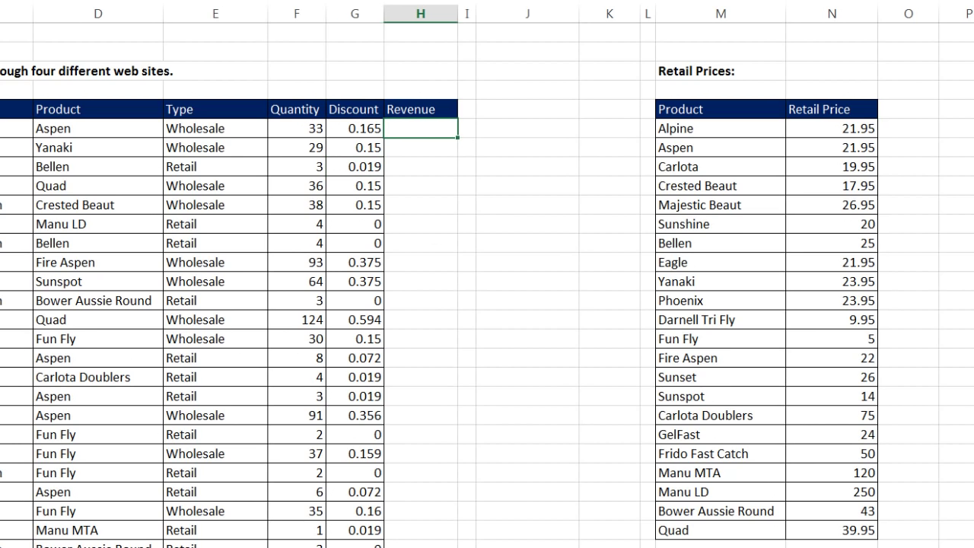
type("=vl")
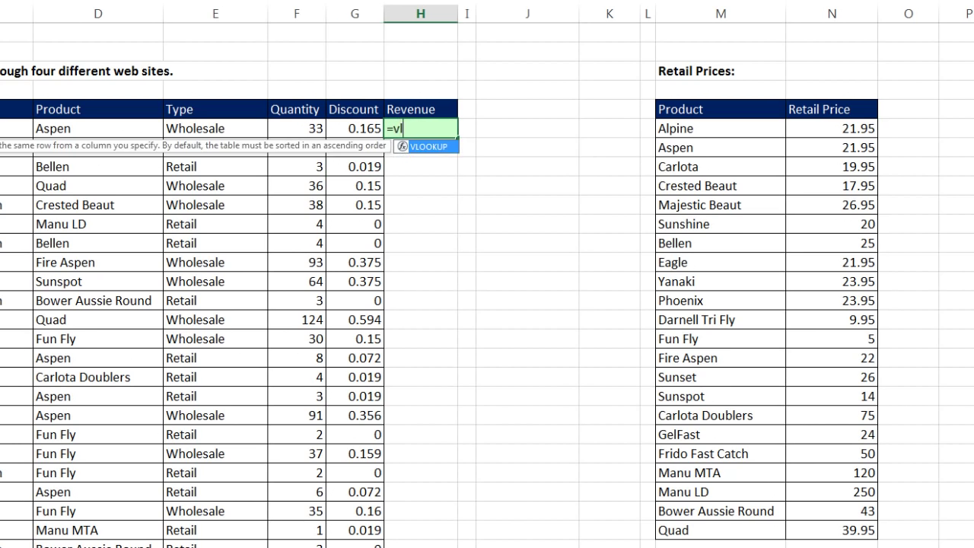
key("Tab")
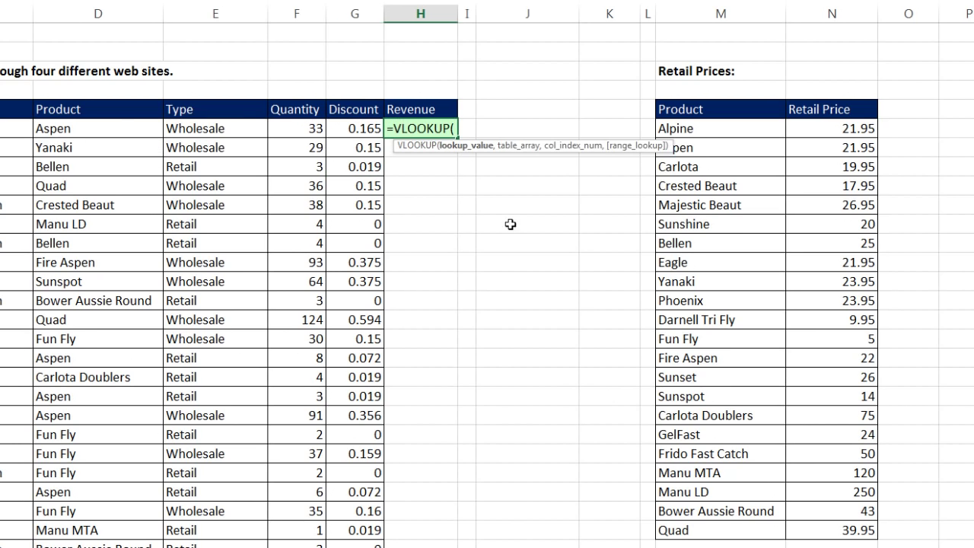
left_click(96, 127)
type(",")
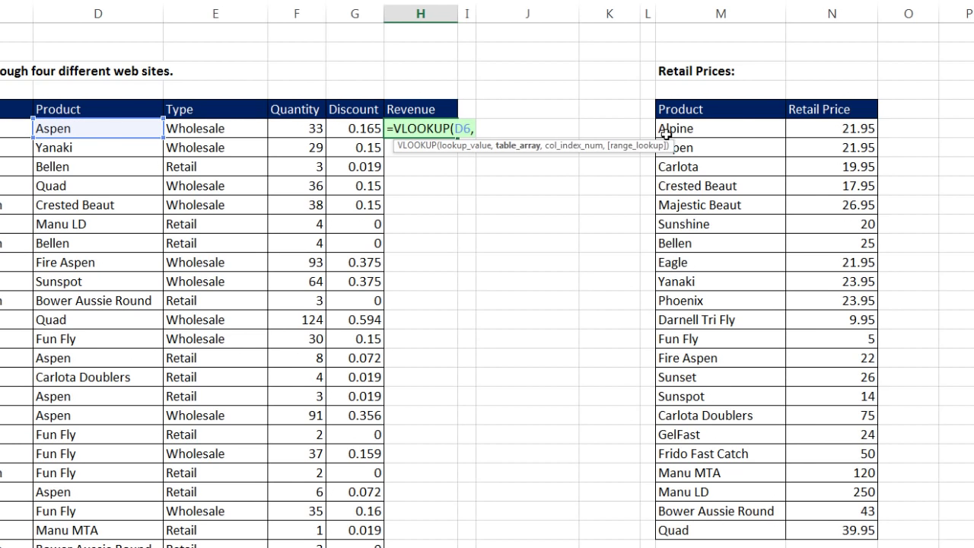
left_click_drag(666, 131, 830, 530)
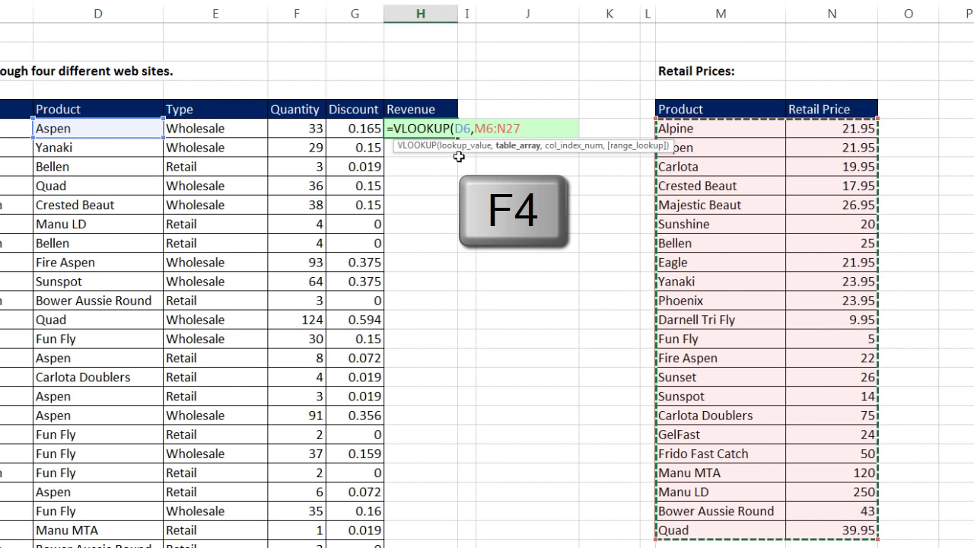
key("F4")
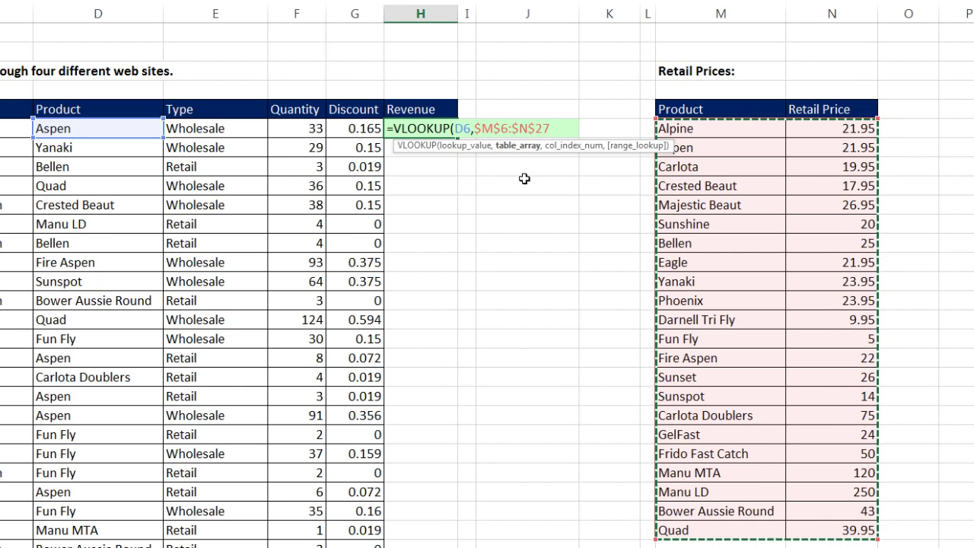
type(",")
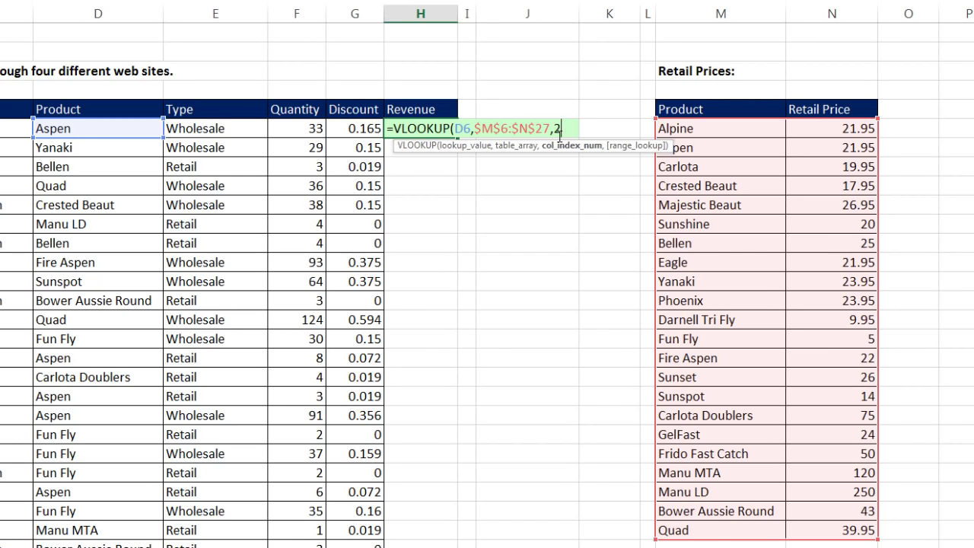
type("2,")
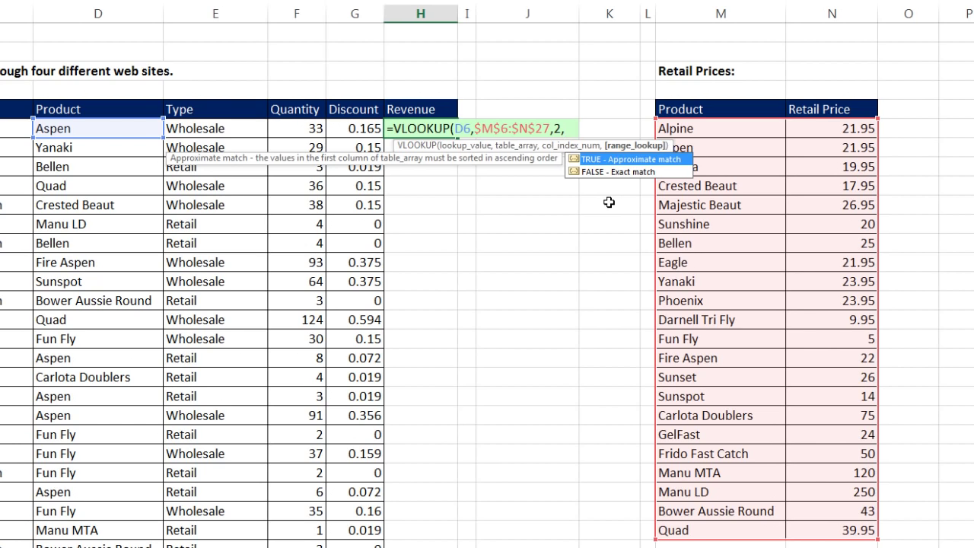
type("0)")
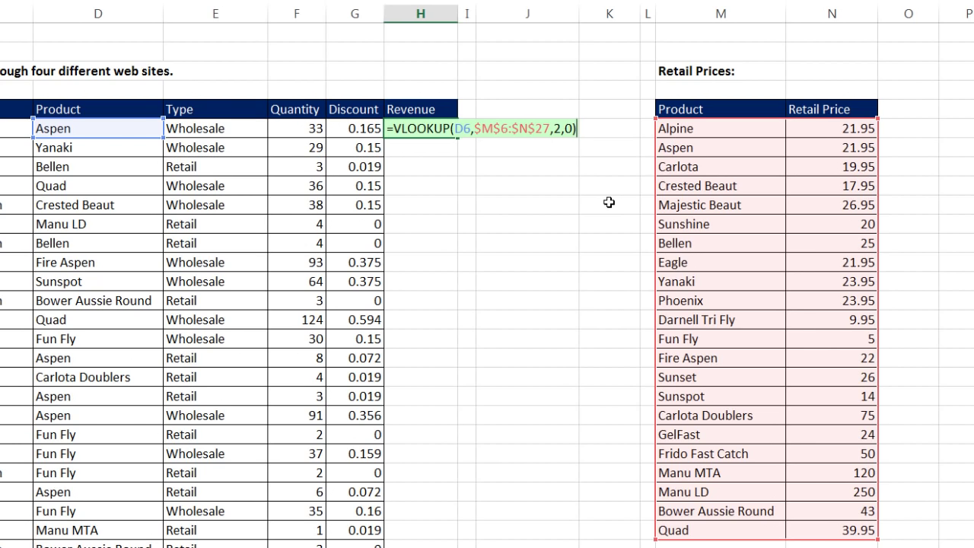
key("ctrl+Return")
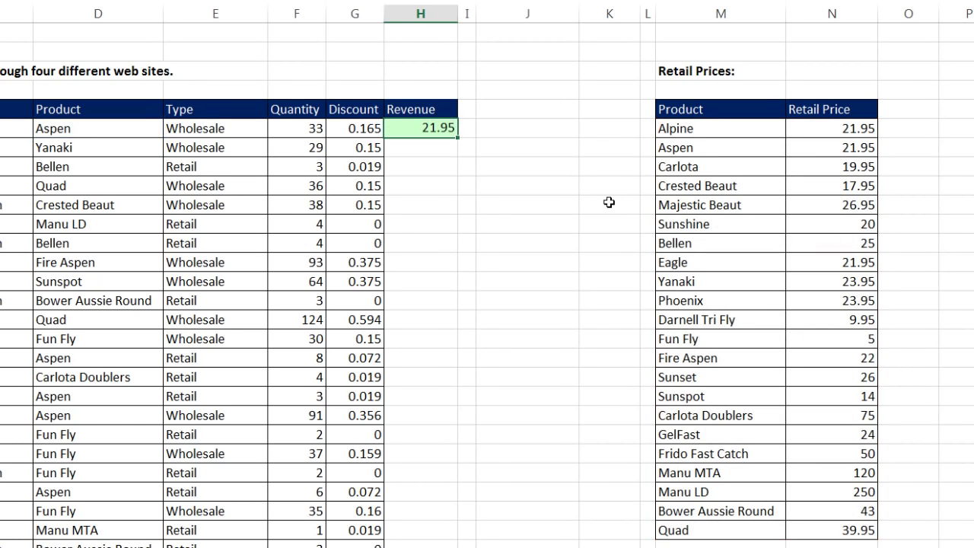
double_click(458, 136)
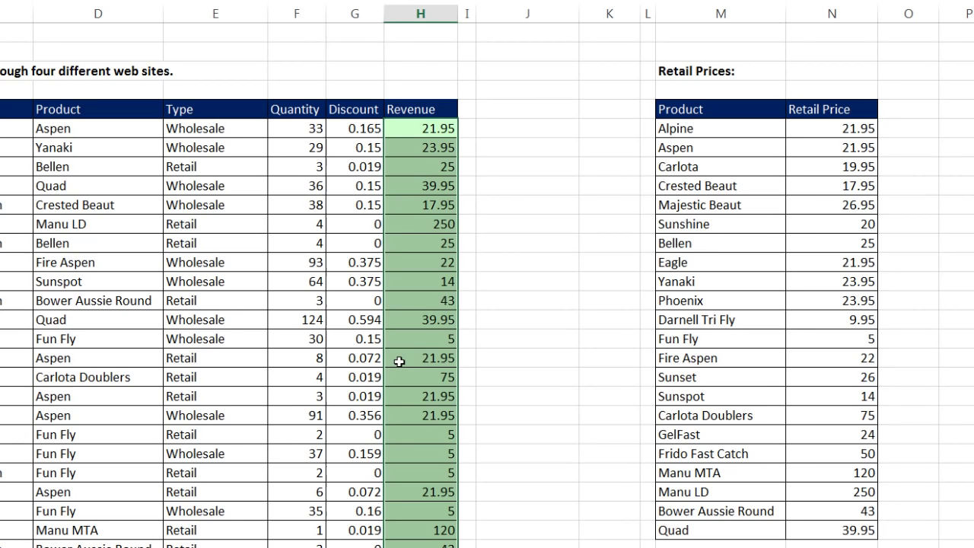
Extend the H6 formula with *F6*(1-G6) and apply it to all selected Revenue cells.
key("F2")
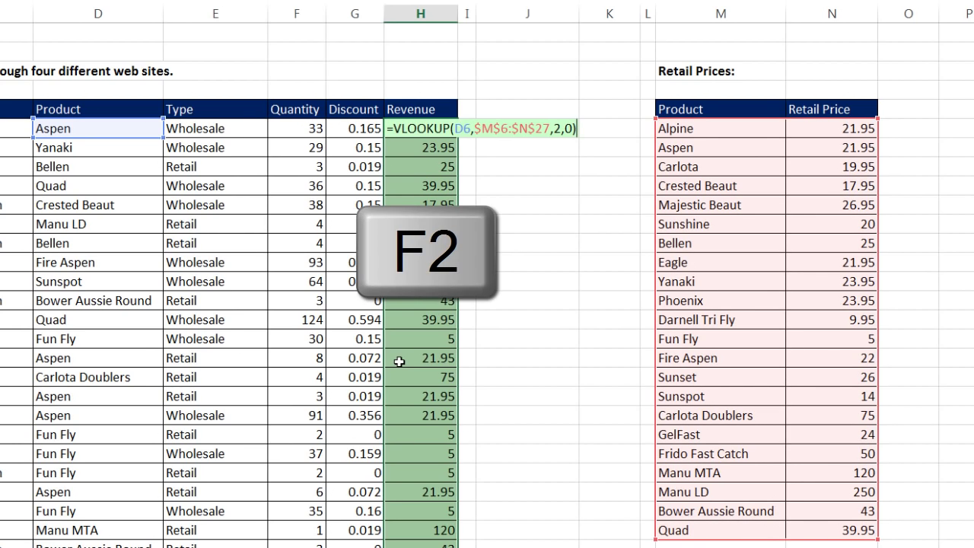
type("*")
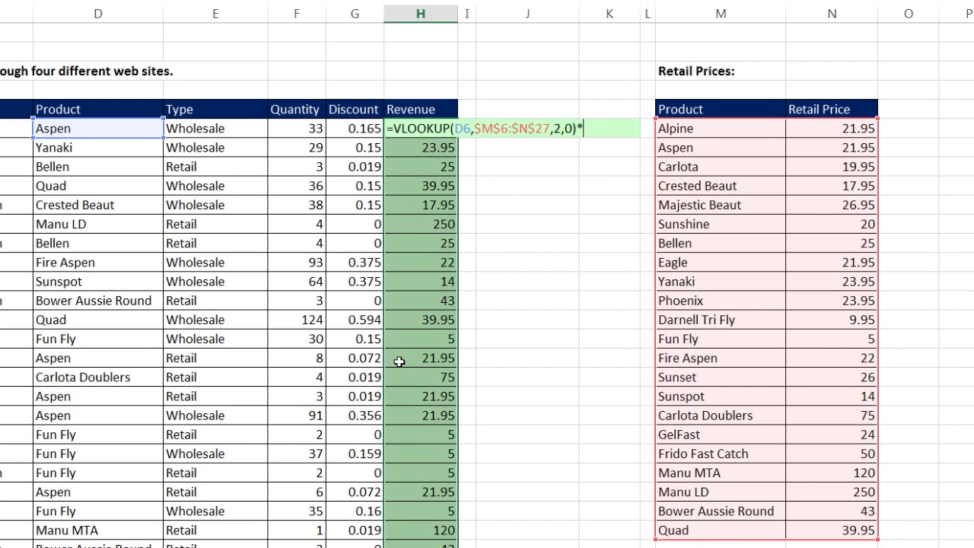
left_click(302, 128)
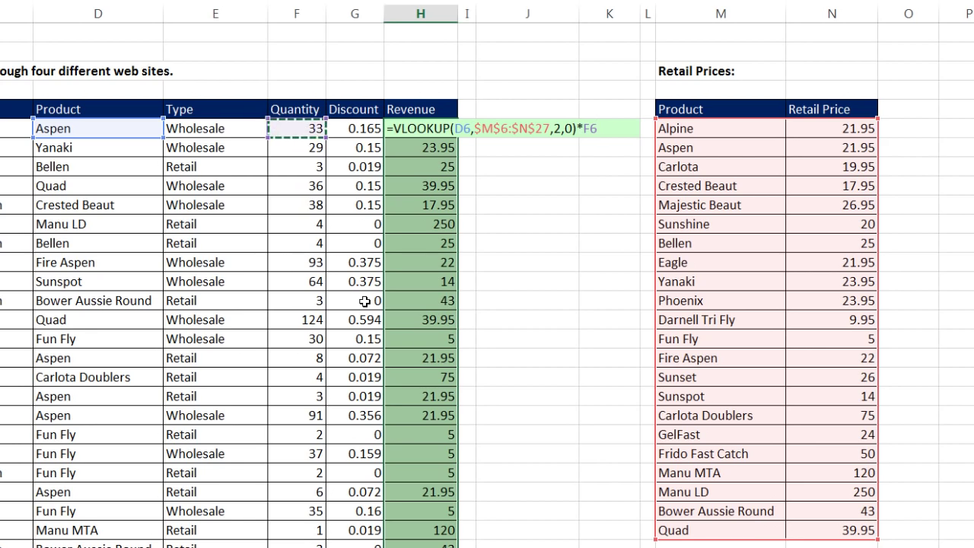
type("*")
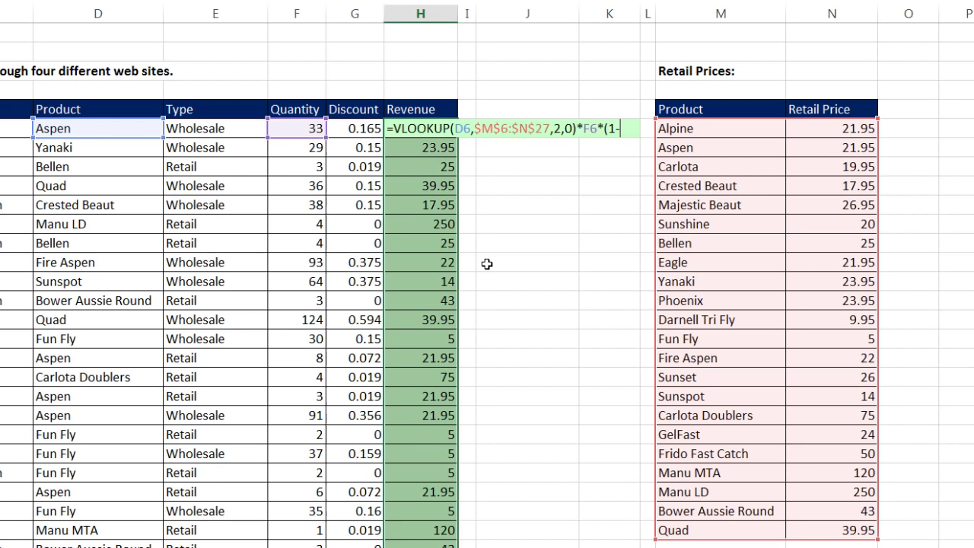
left_click(369, 131)
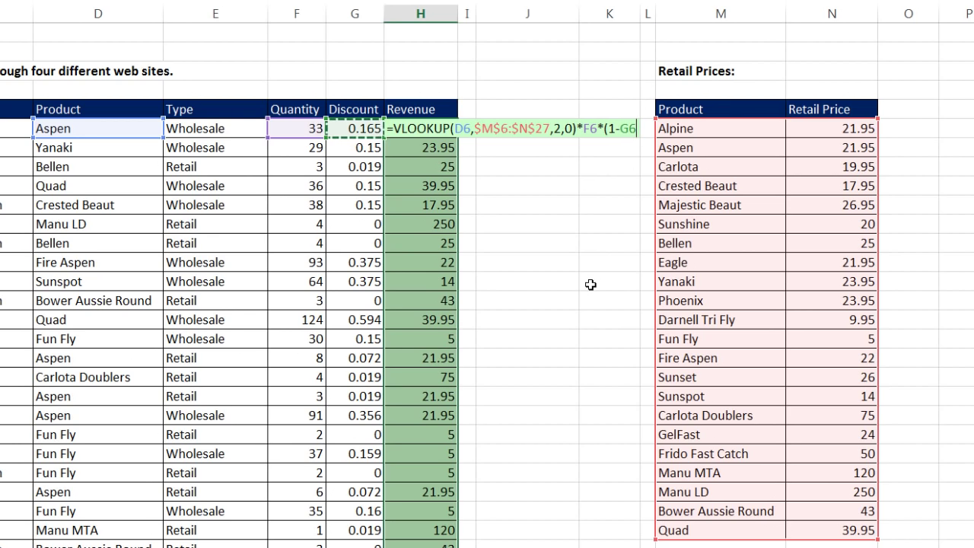
type(")")
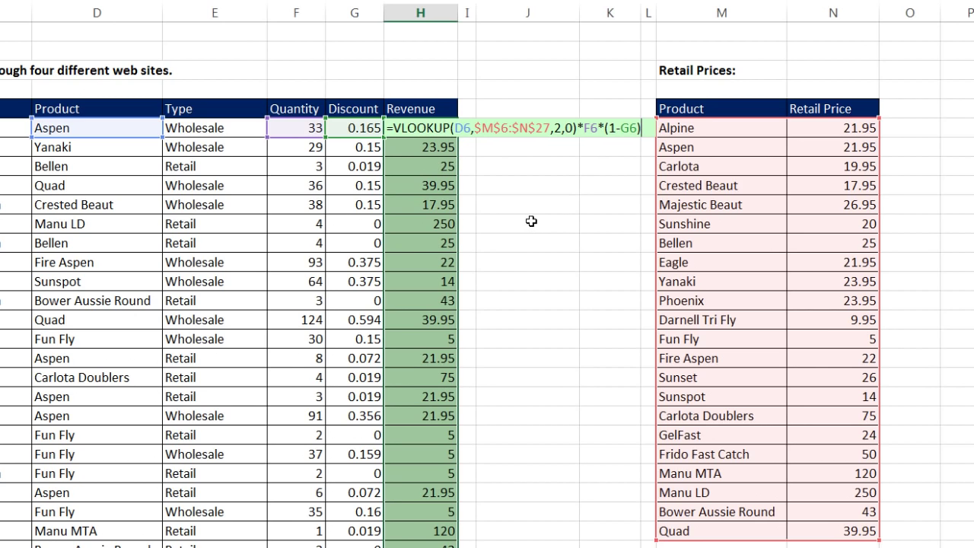
key("ctrl+Return")
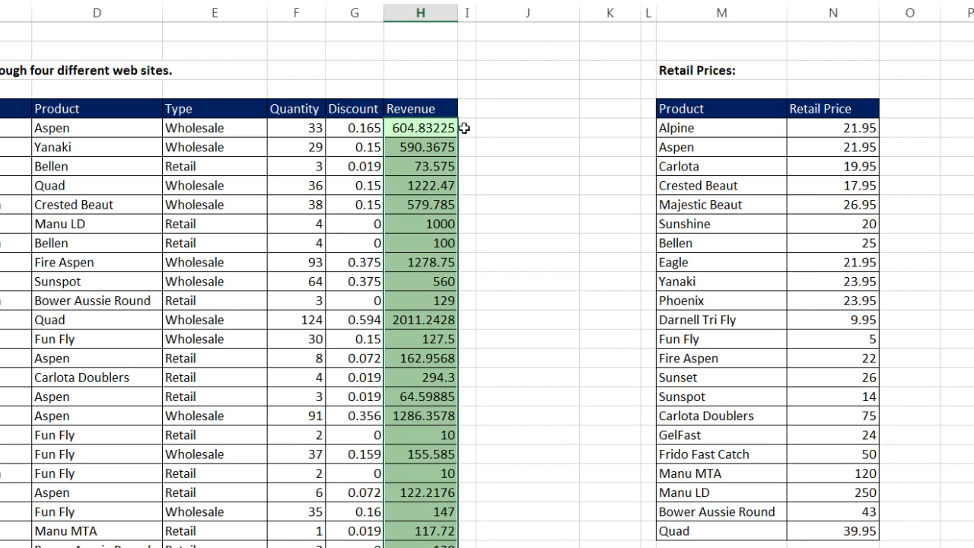
Wrap the Revenue formula in ROUND(...,2) and apply it to the whole Revenue column.
key("F2")
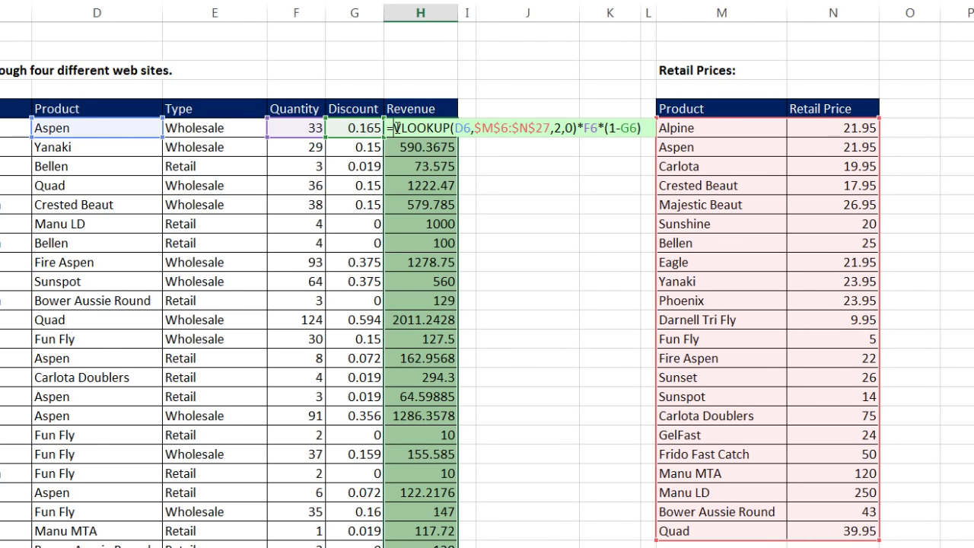
type("round")
key("Tab")
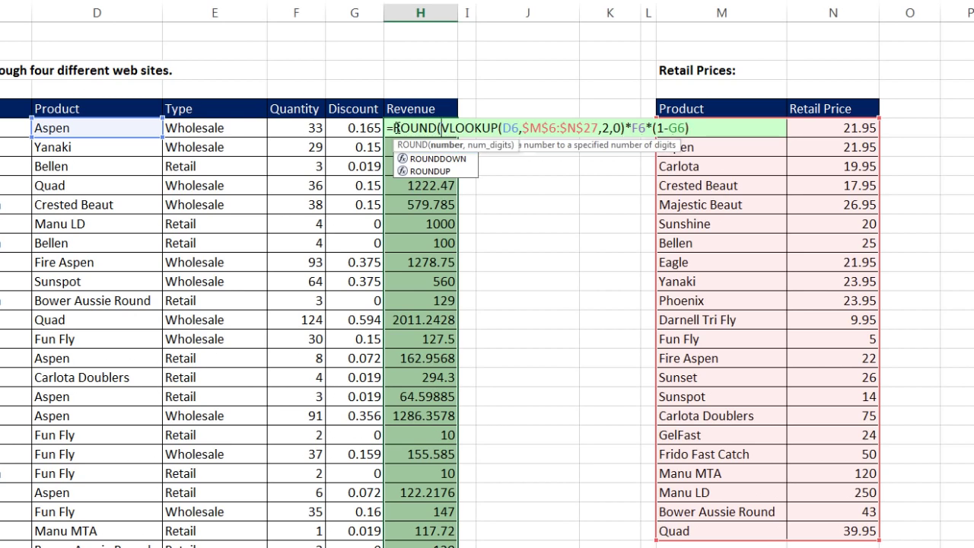
key("ctrl+shift+End")
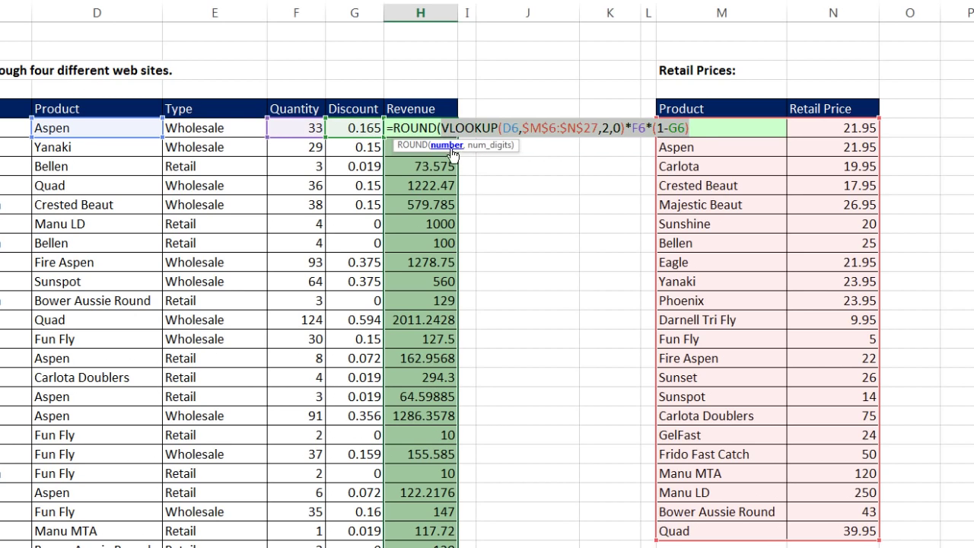
left_click(694, 127)
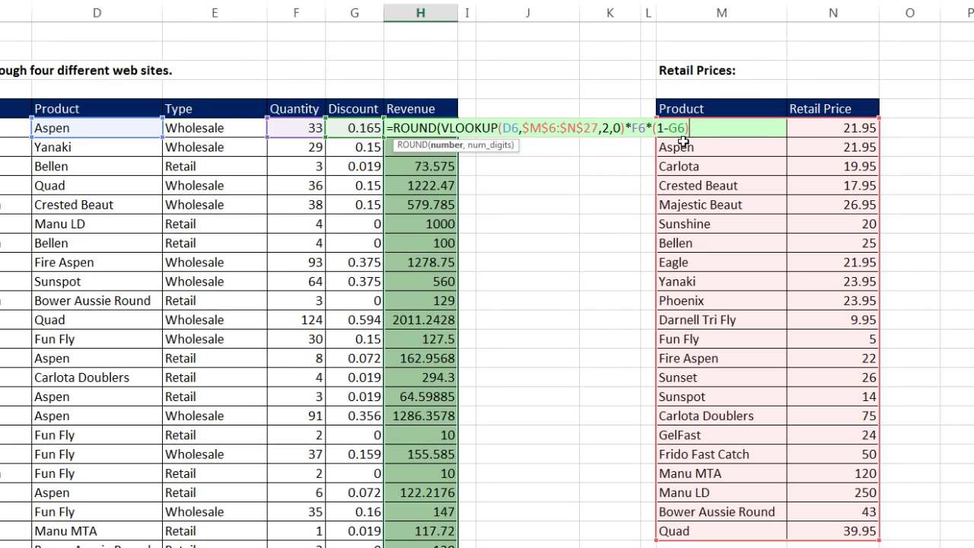
type(",2")
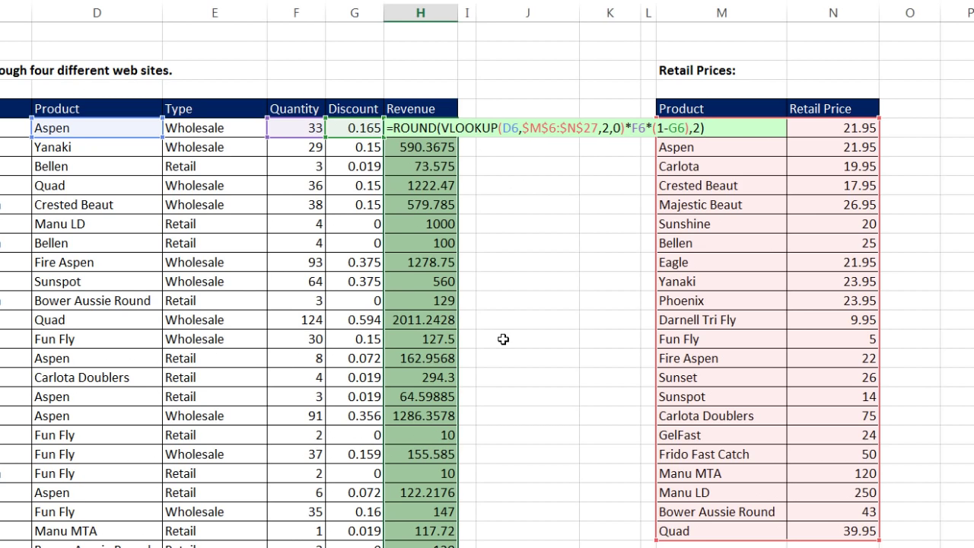
key("ctrl+Return")
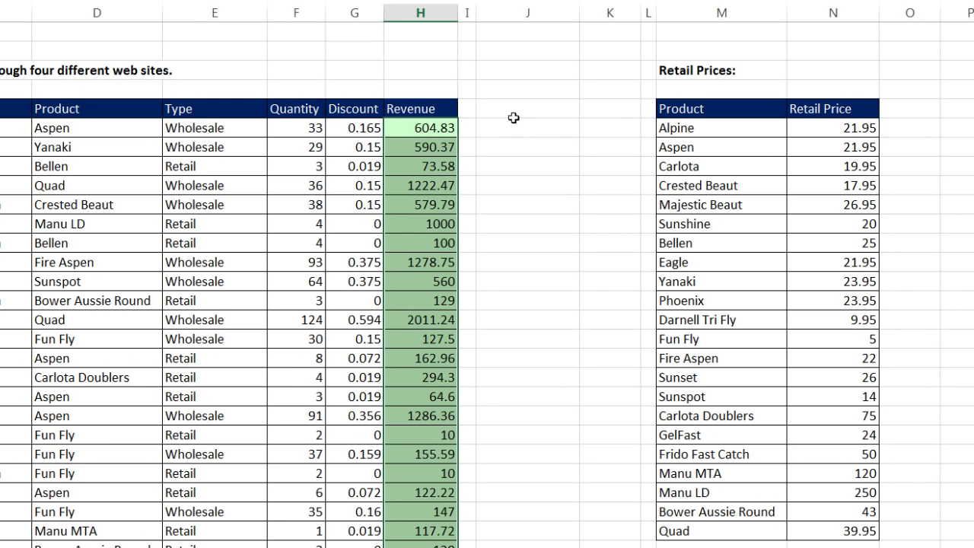
Add a 'Max' label with =MAX over the Revenue column below it.
left_click(514, 116)
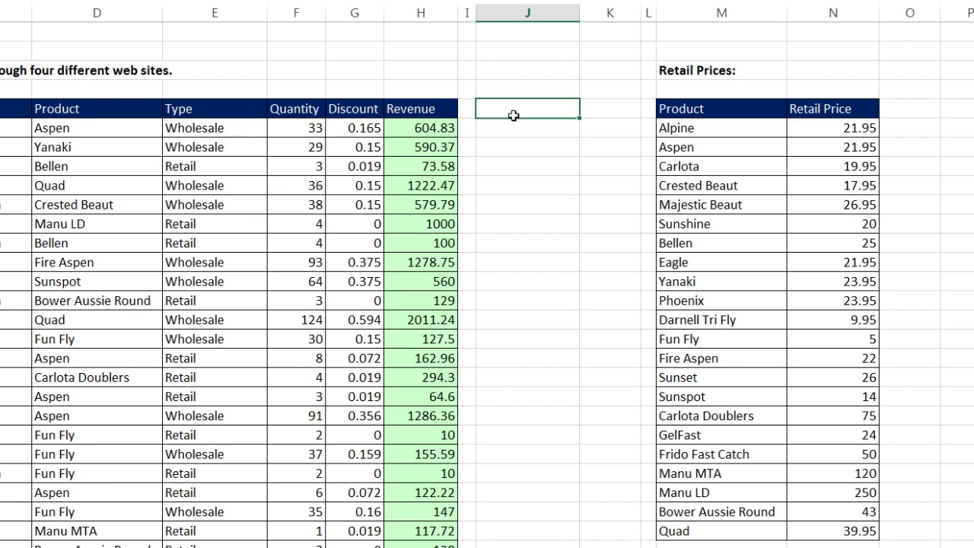
type("Max")
key("Return")
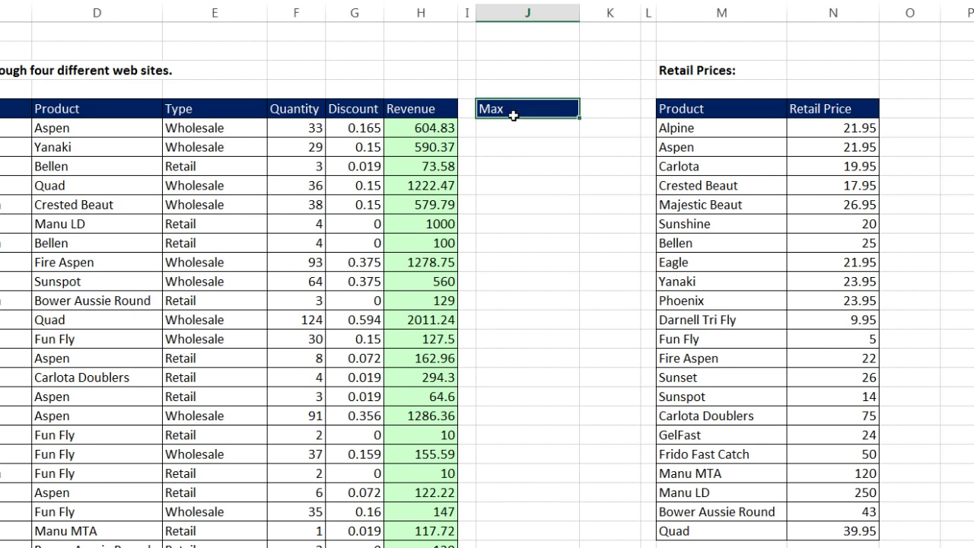
type("=")
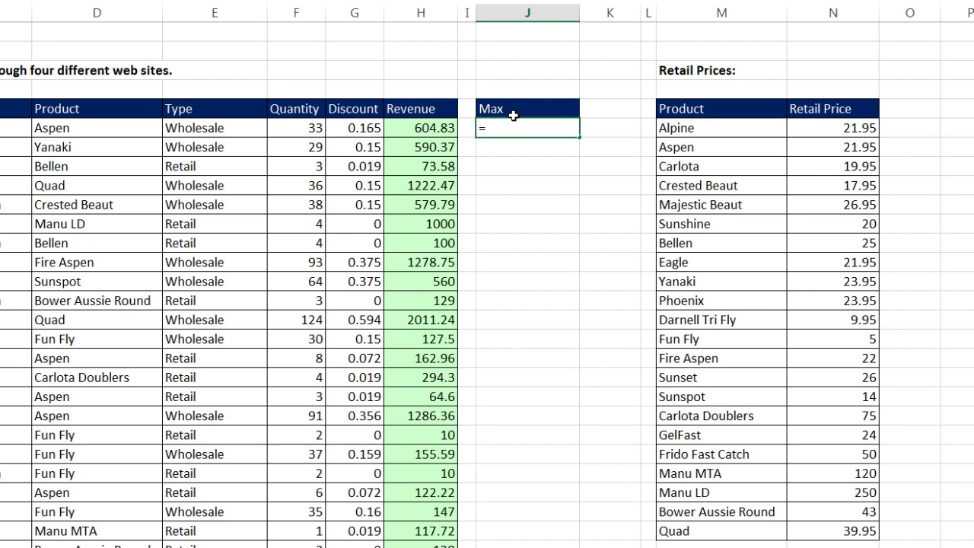
type("max")
key("Tab")
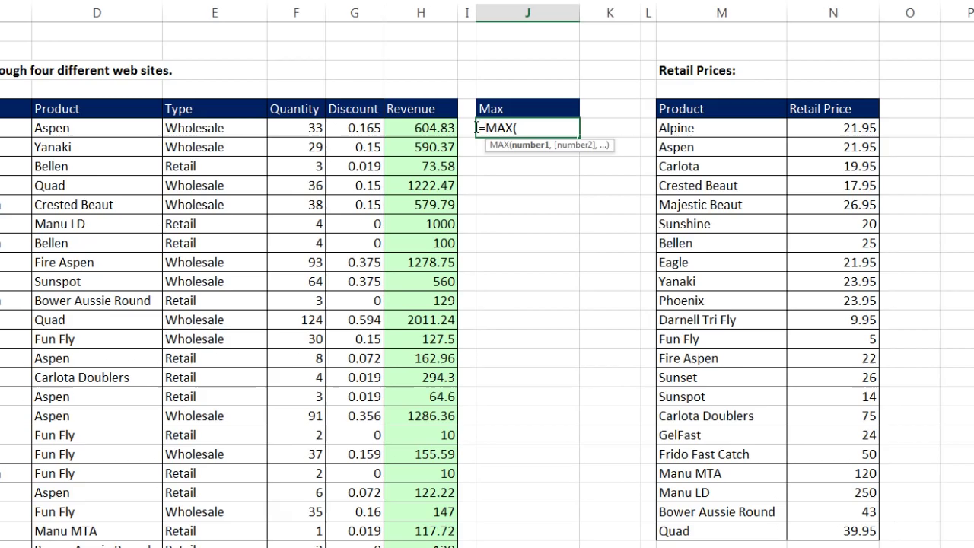
left_click(409, 126)
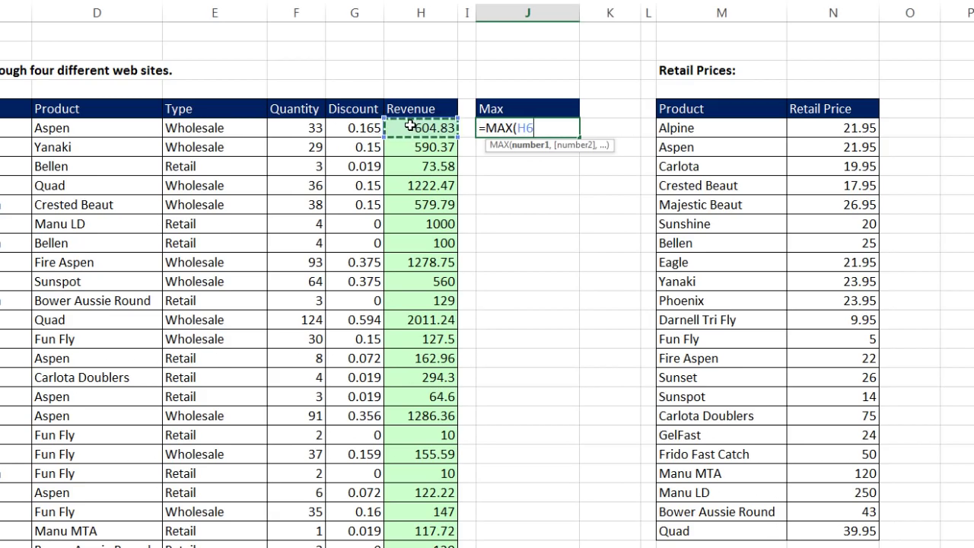
key("ctrl+shift+Down")
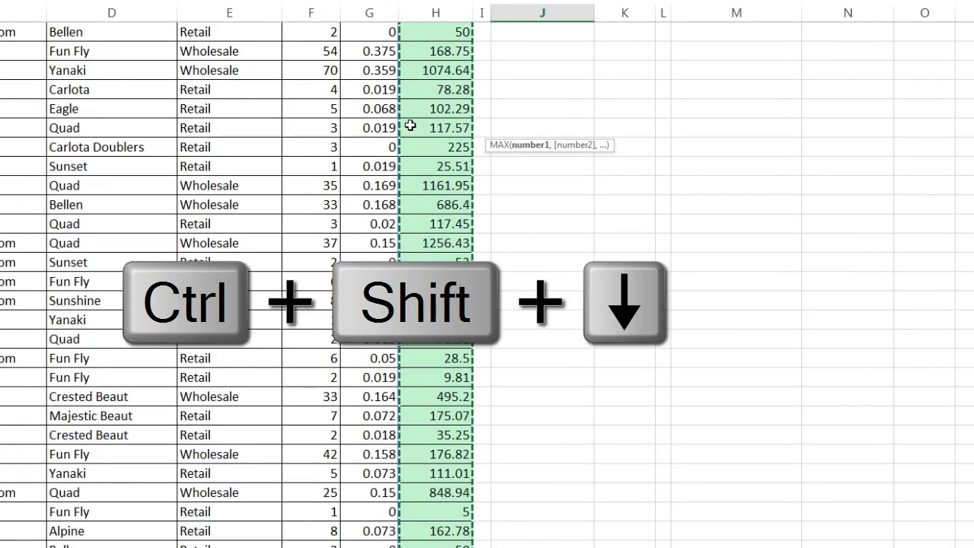
key("ctrl+BackSpace")
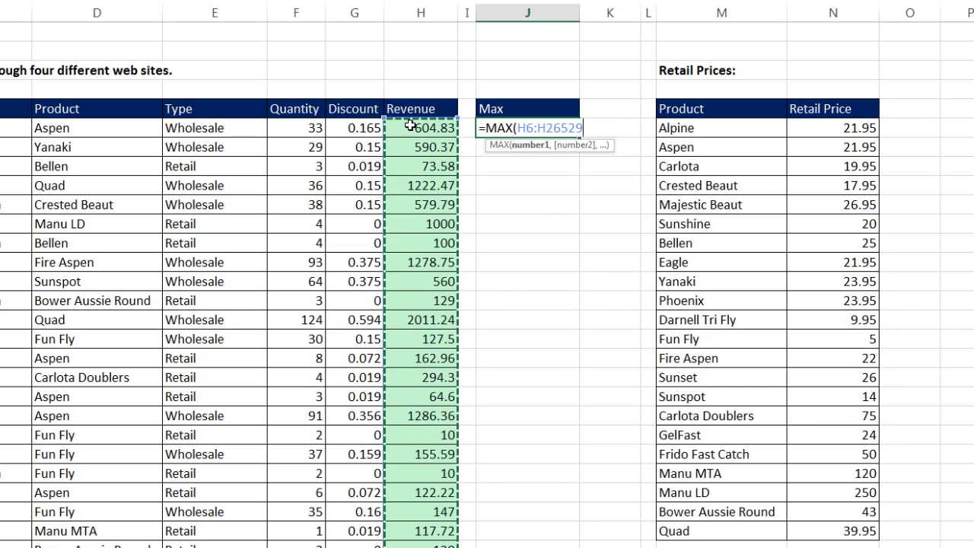
key("Return")
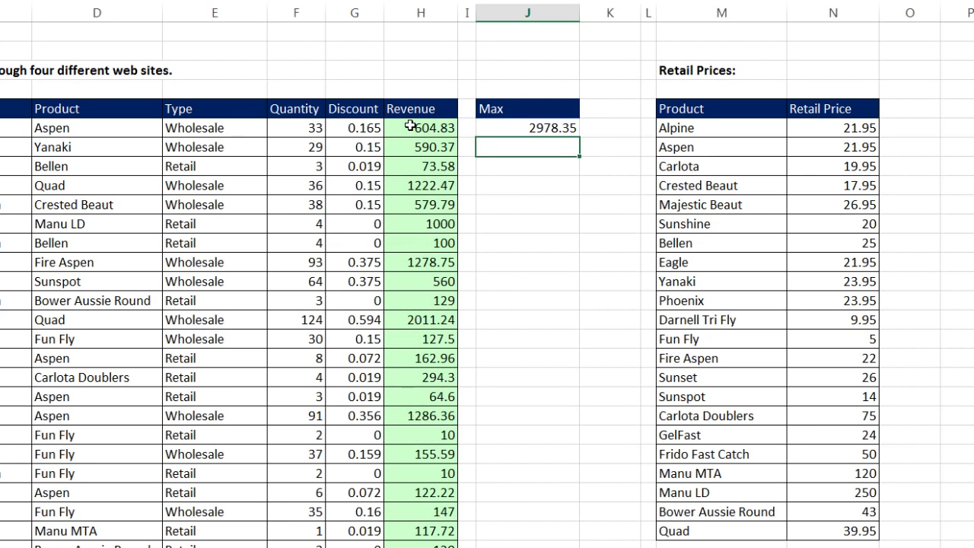
Add a 'Min' label with =MIN over the Revenue column below it.
type("Min")
key("Return")
type("=min")
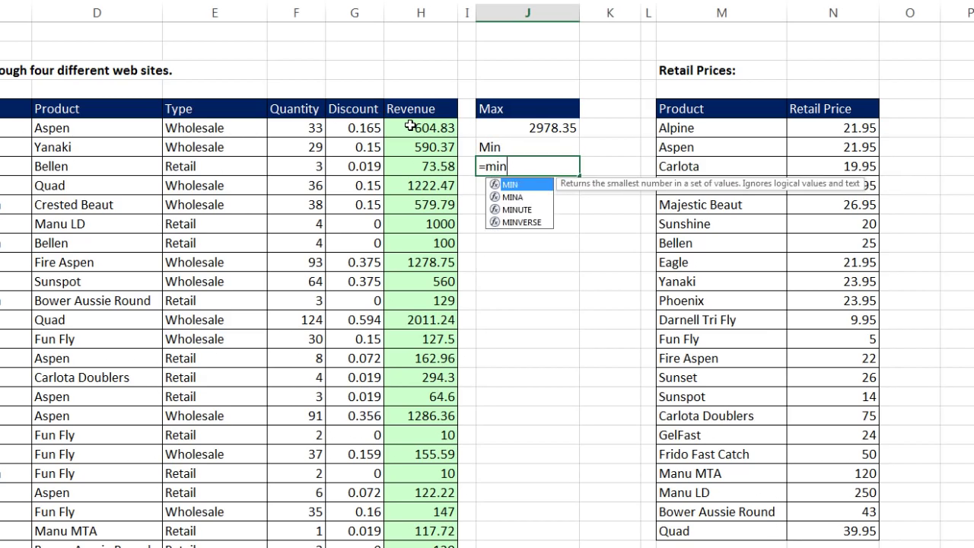
key("Tab")
left_click(411, 125)
key("ctrl+shift+Down")
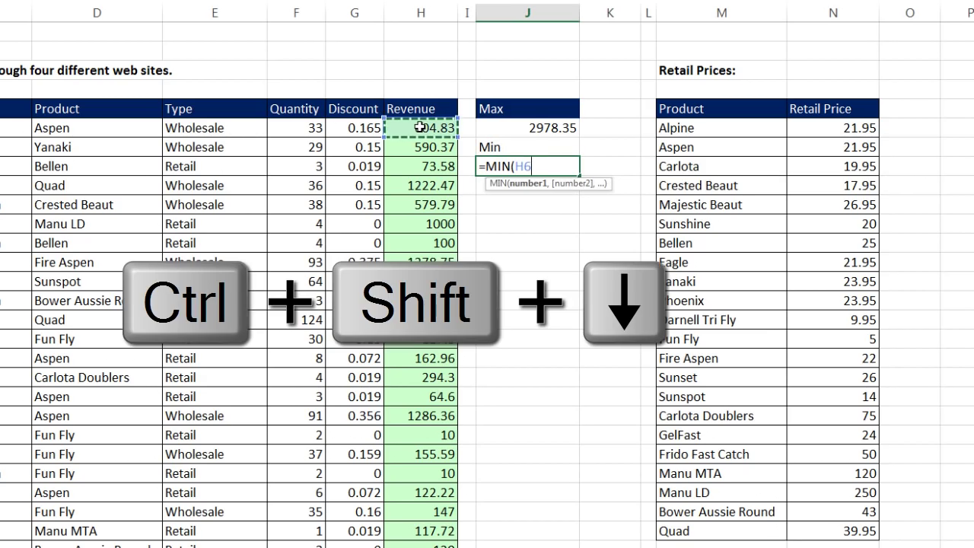
key("ctrl+BackSpace")
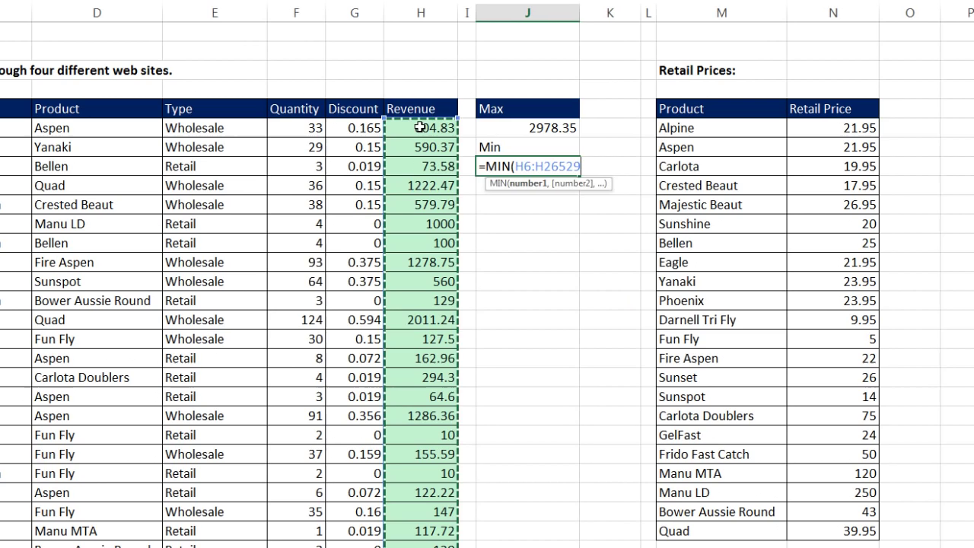
key("Return")
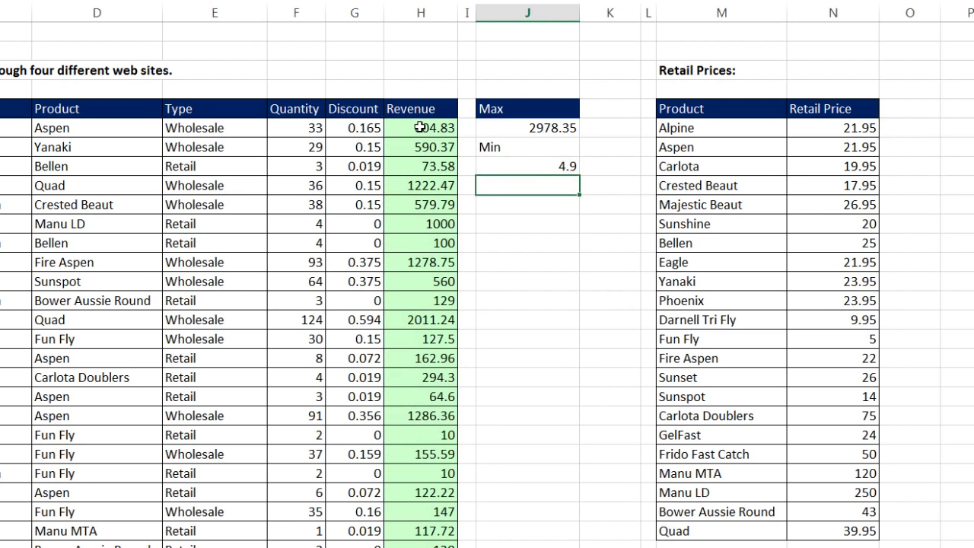
Check the minimum revenue 4.9 against Fun Fly's retail price of 5.
left_click(515, 162)
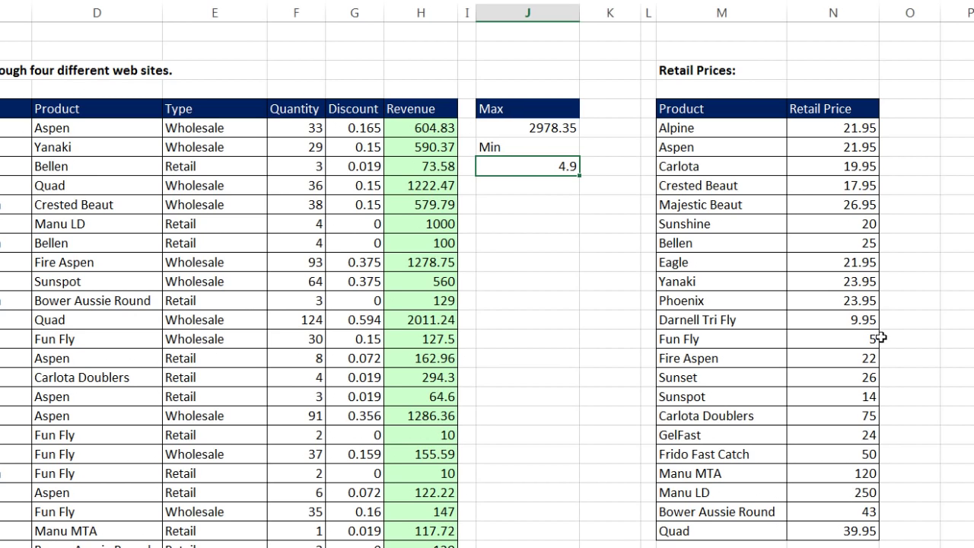
left_click(843, 337)
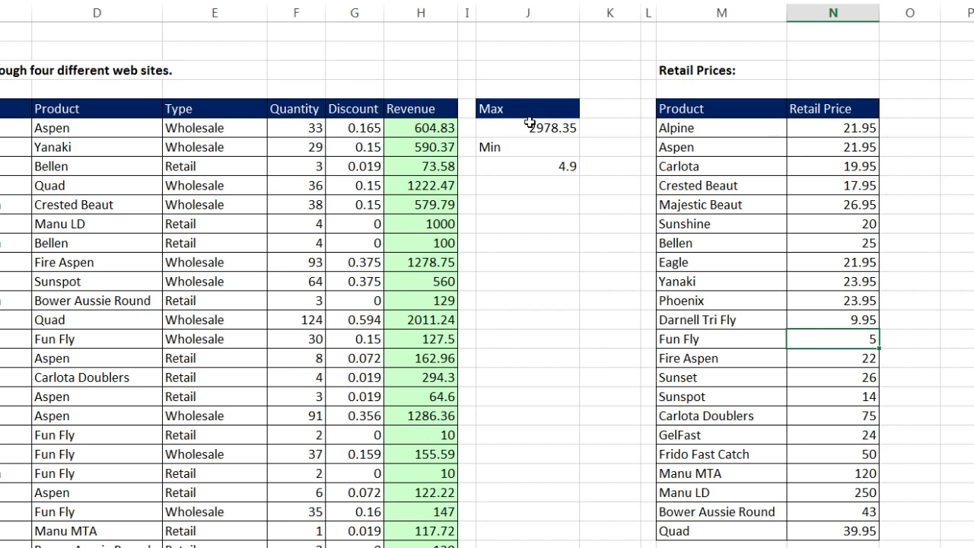
left_click(525, 186)
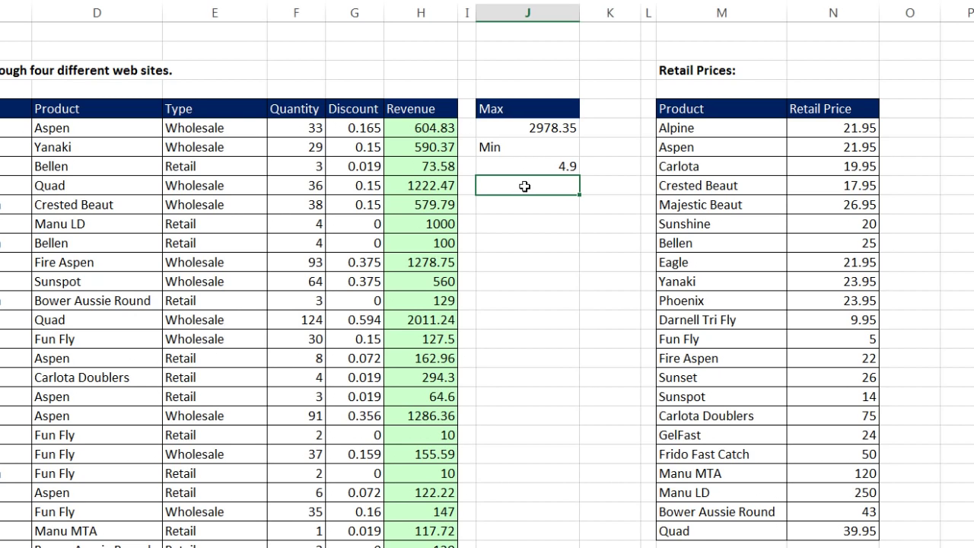
Add a 'Count' label with =COUNT over the Revenue column, giving 26524.
type("Count")
key("Return")
type("=count")
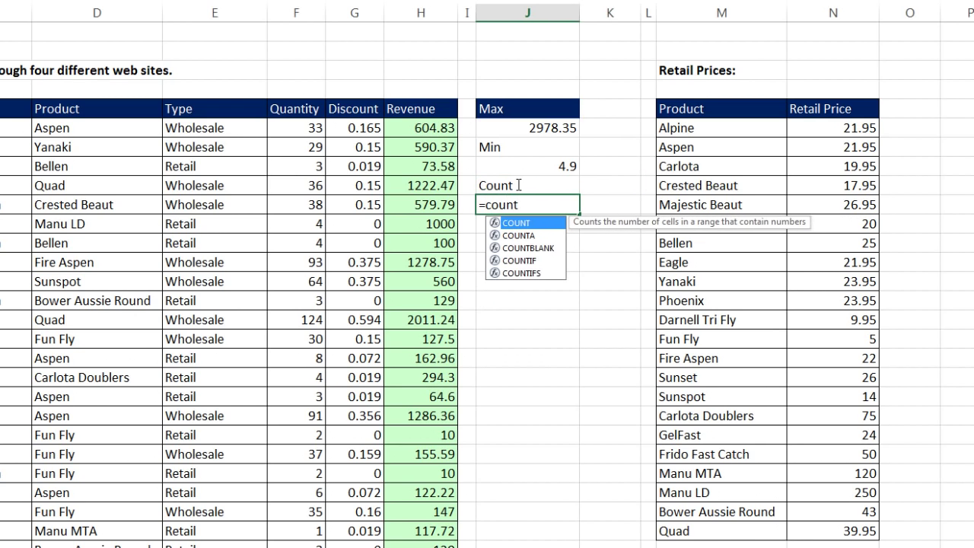
key("Tab")
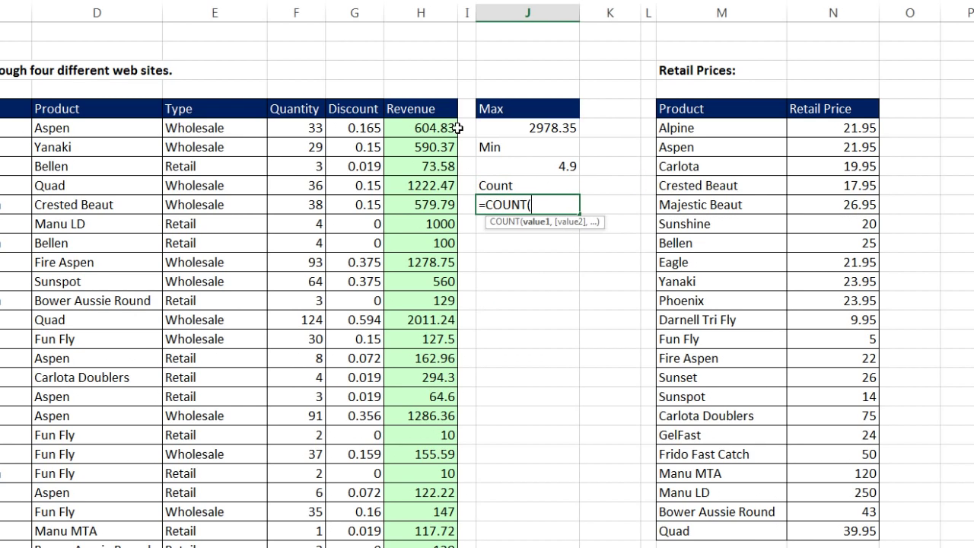
left_click(424, 130)
key("ctrl+shift+Down")
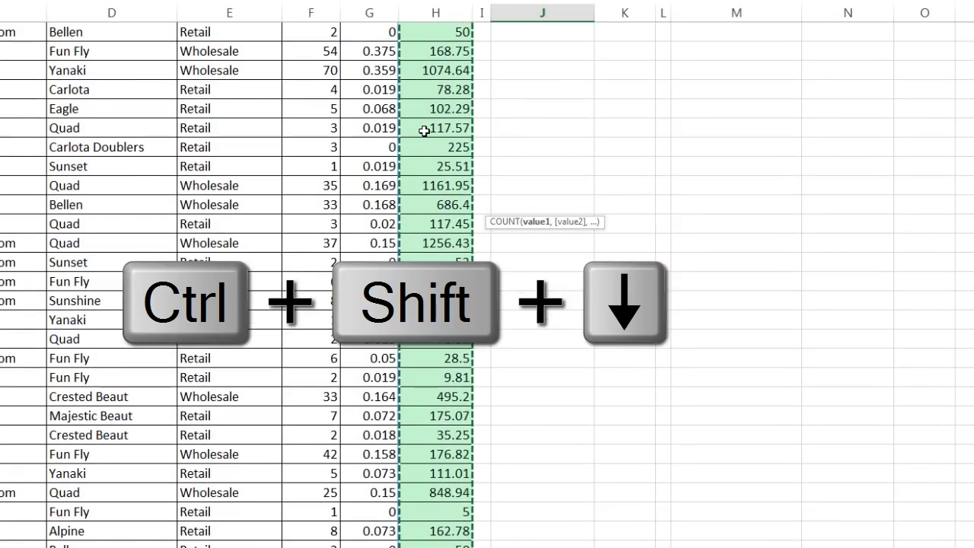
key("ctrl+BackSpace")
key("Return")
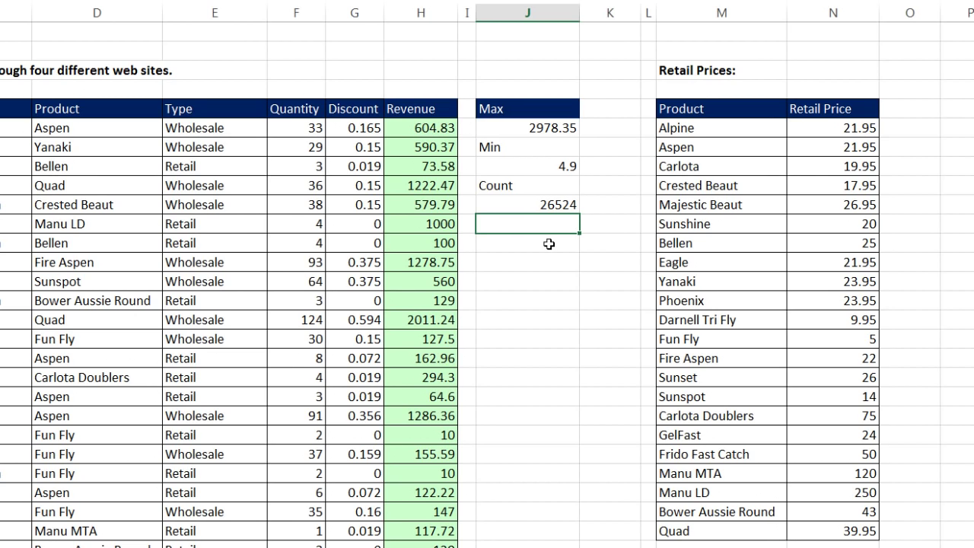
Add '# Classes' and '2^k' labels below Count, leaving a blank value cell between.
type("# Classes")
key("Return")
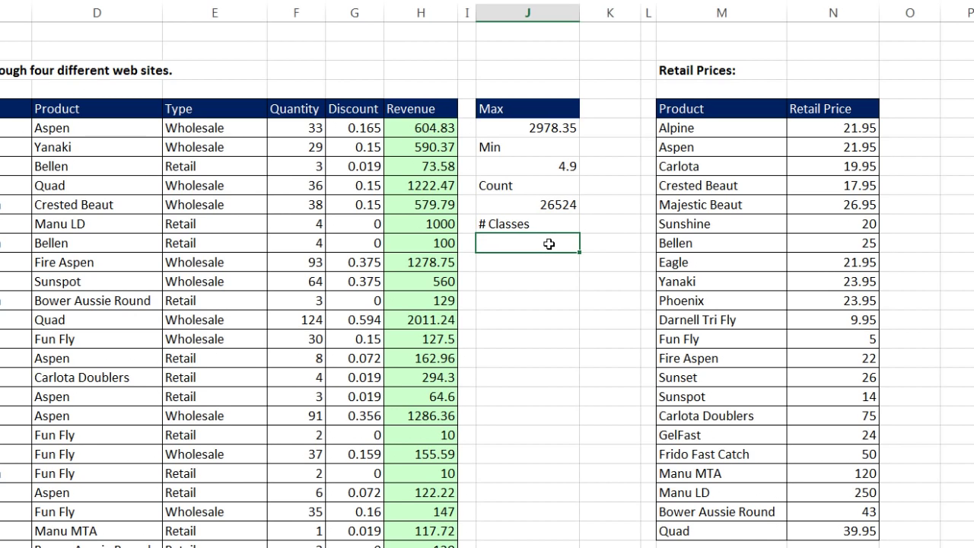
key("Return")
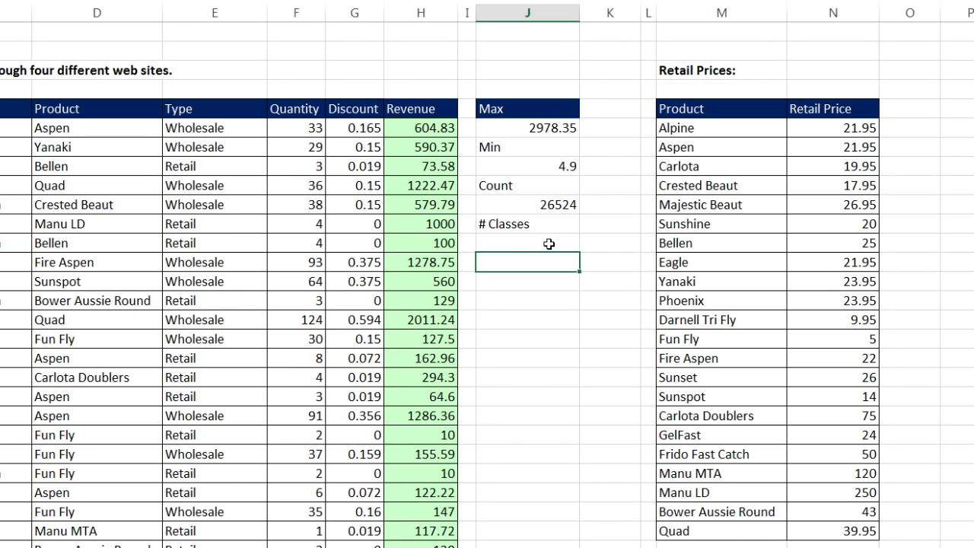
type("2^k")
key("Return")
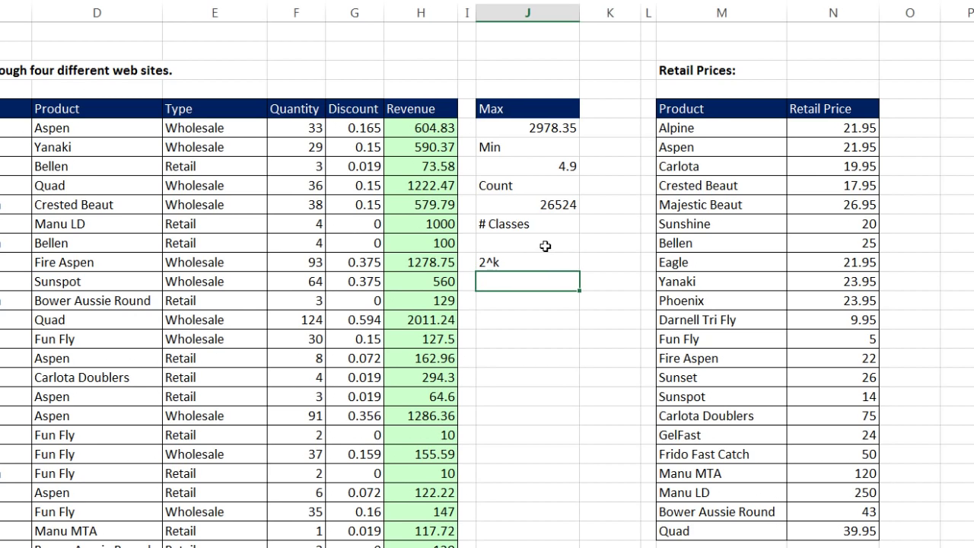
Relabel to '# Classes = k', '2^k > n', 'Count = n' and compute 2^k from the class cell.
double_click(547, 226)
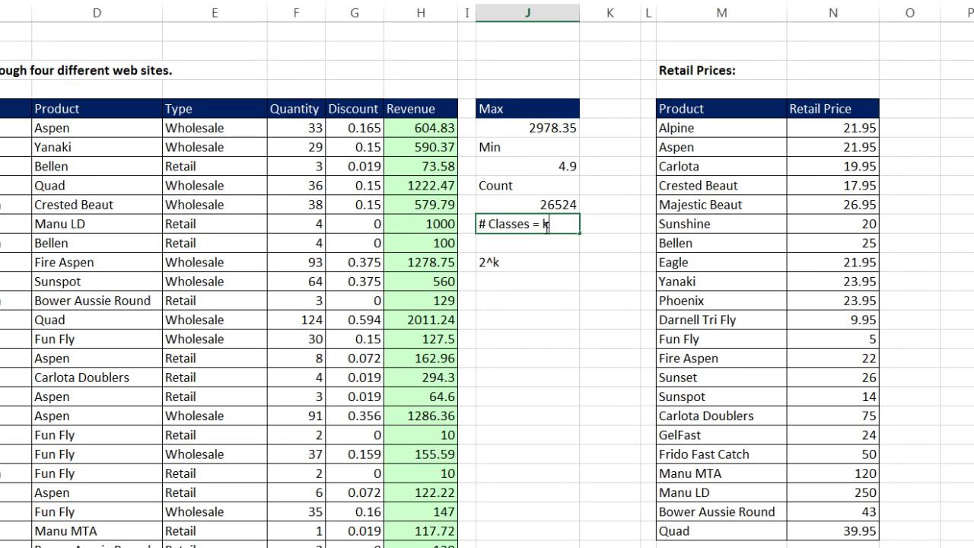
left_click(518, 277)
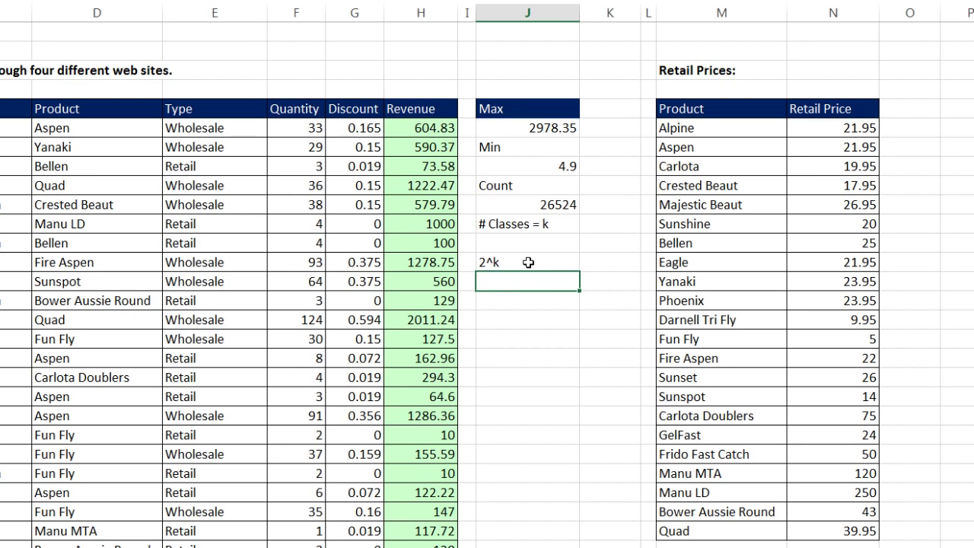
double_click(529, 262)
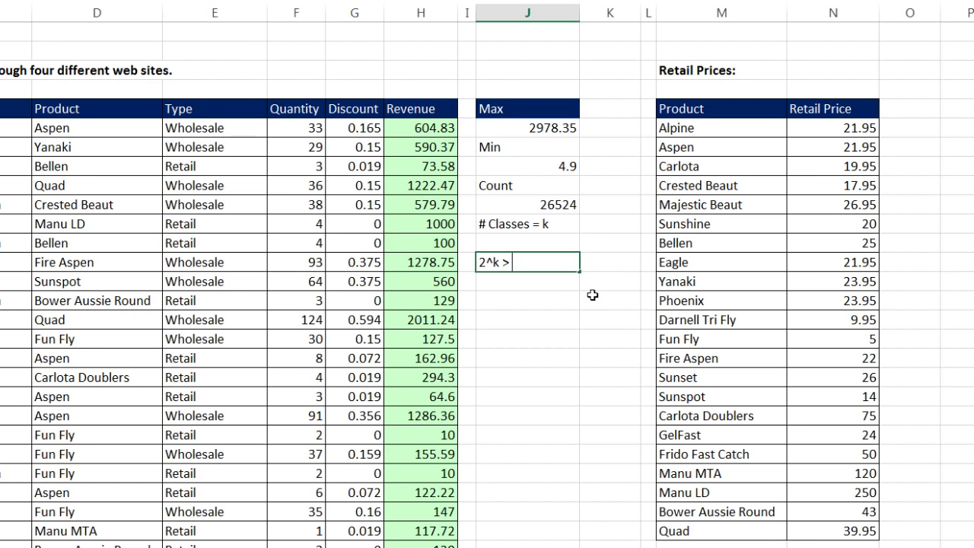
type("> n")
double_click(540, 188)
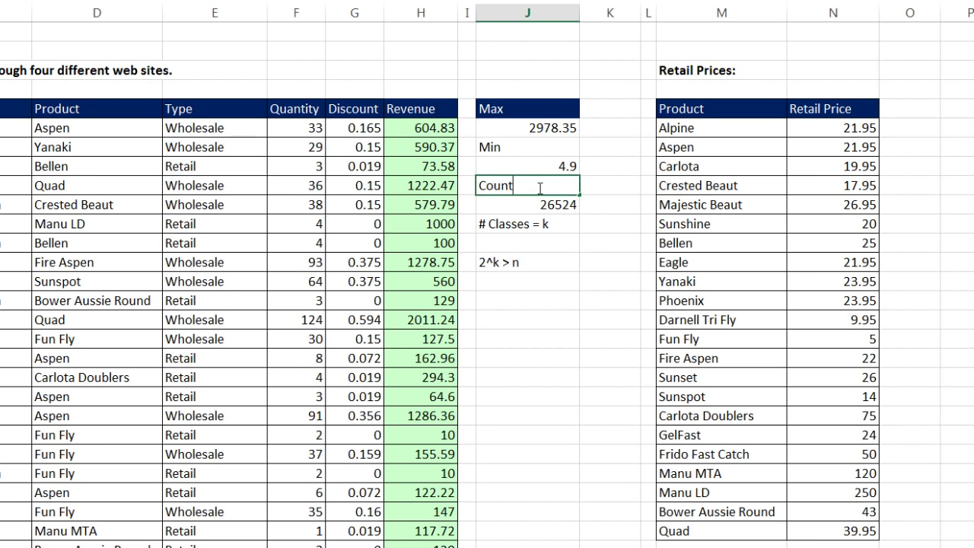
type("= n")
left_click(572, 274)
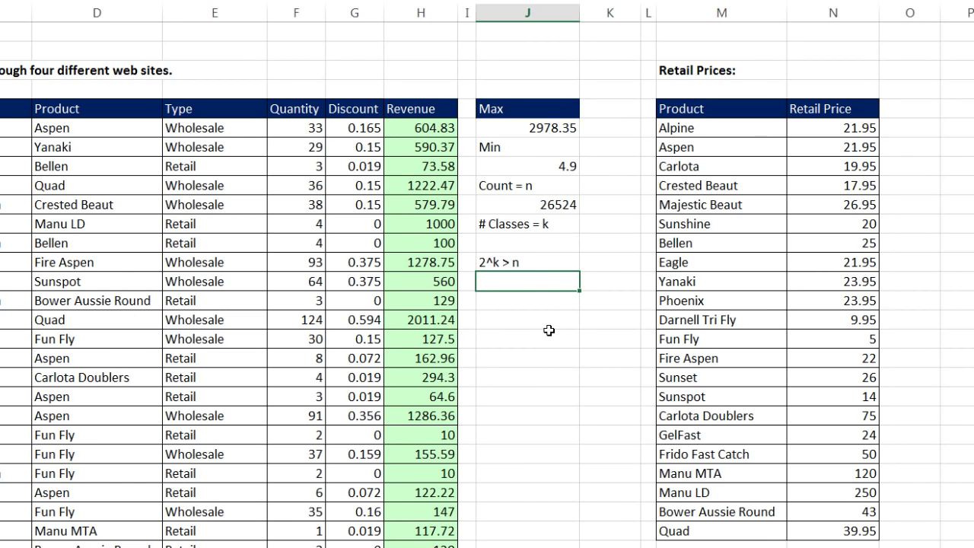
type("=2^")
key("Up")
key("Up")
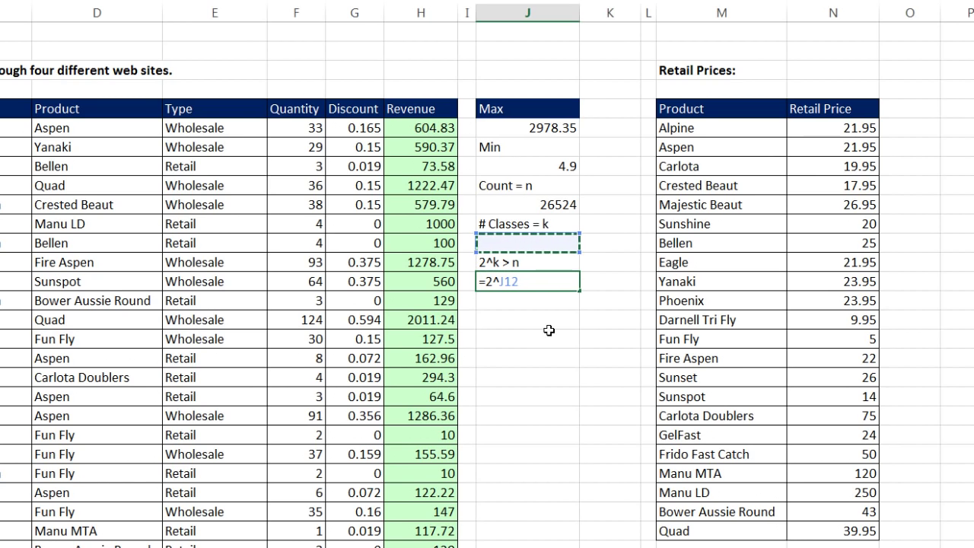
key("ctrl+Return")
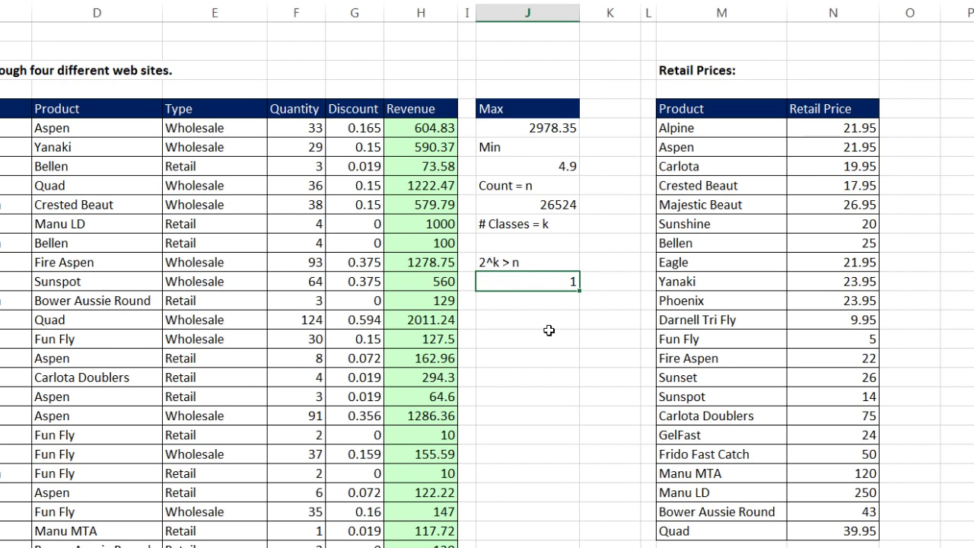
Try 6, 10, 15 and 14 as the number of classes, settling on 15.
left_click(524, 242)
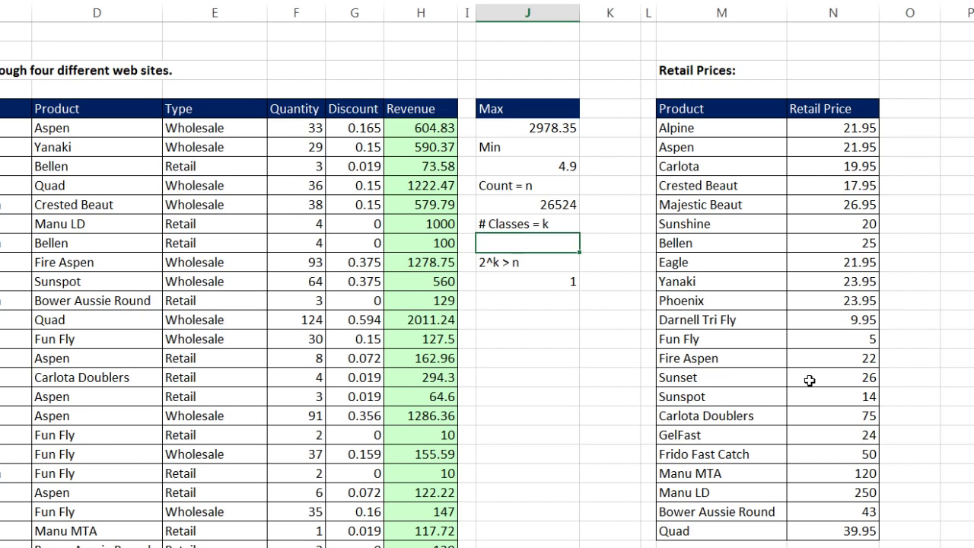
key("ctrl+Return")
type("10")
key("ctrl+Return")
type("15")
key("ctrl+Return")
type("14")
key("ctrl+Return")
type("15")
key("ctrl+Return")
Add a 'Range' label with Max minus Min below it, giving 2973.45.
left_click(566, 166)
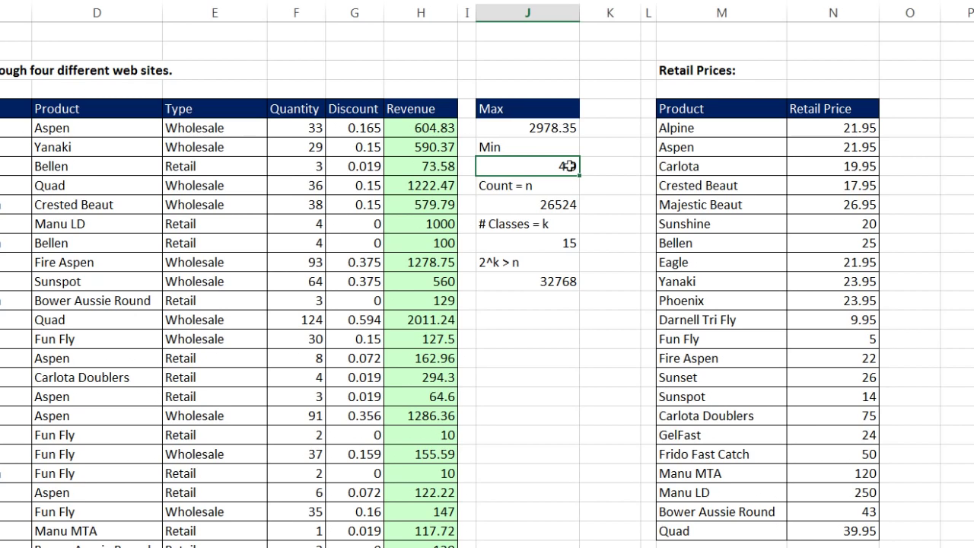
left_click(547, 301)
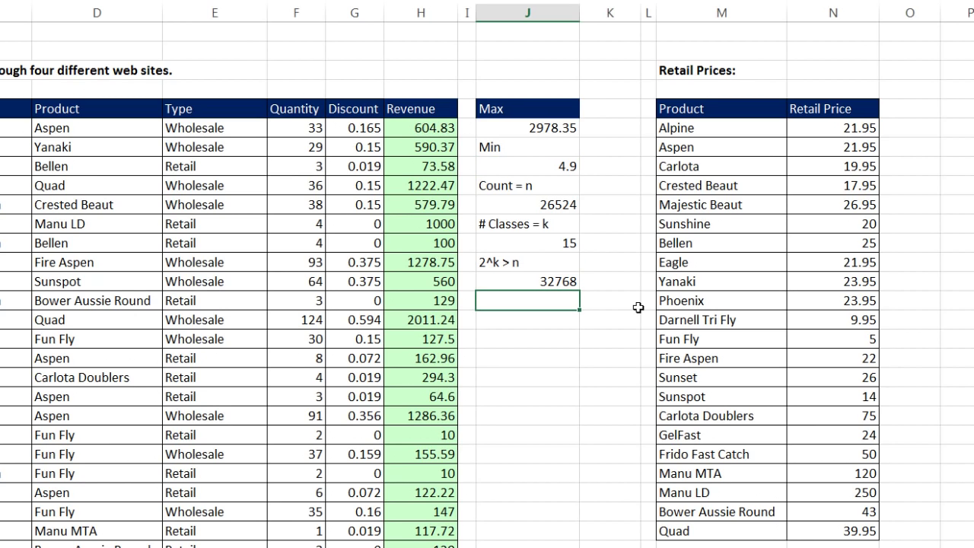
type("Range")
key("Return")
type("=")
key("Up")
key("Up")
key("Up")
key("Up")
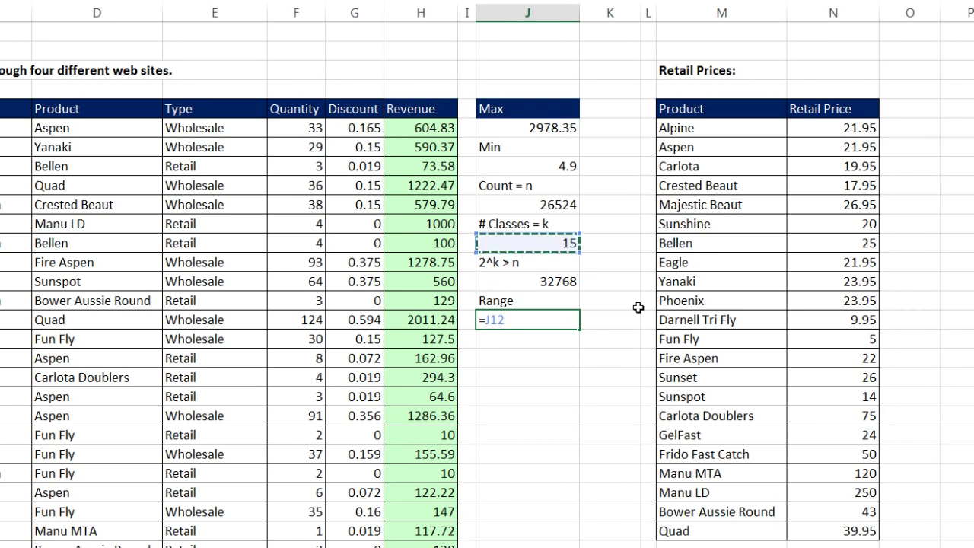
key("Up")
key("Up")
key("Up")
key("Up")
key("Up")
key("Up")
type("-")
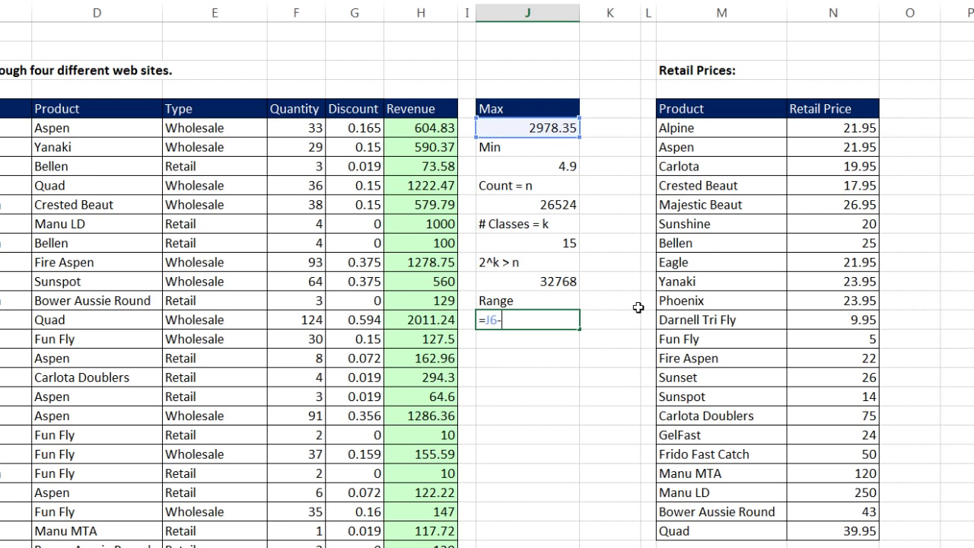
left_click(546, 173)
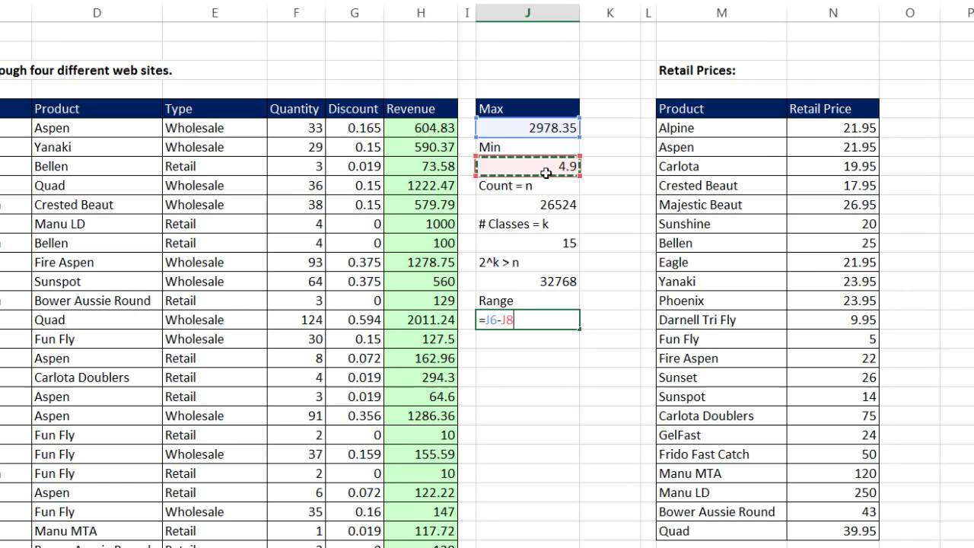
key("Return")
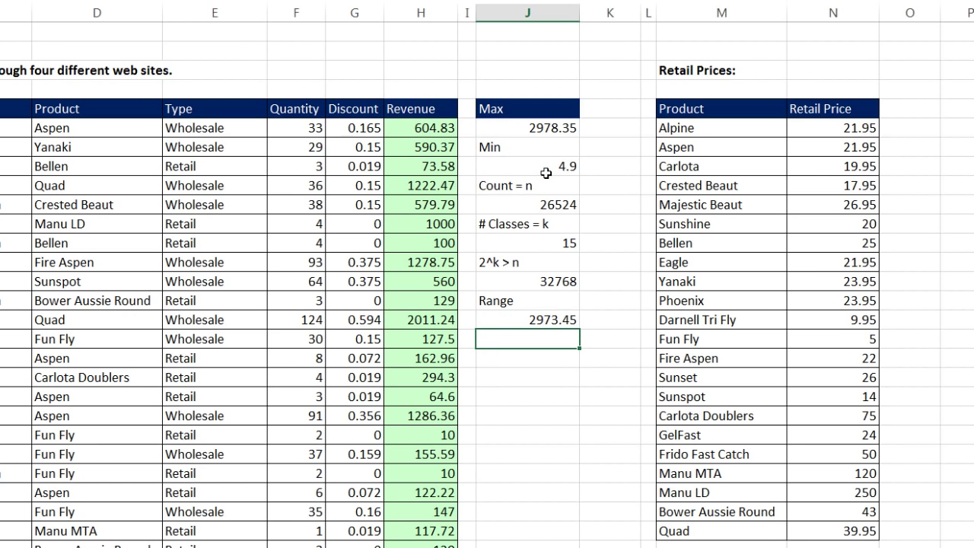
left_click(539, 320)
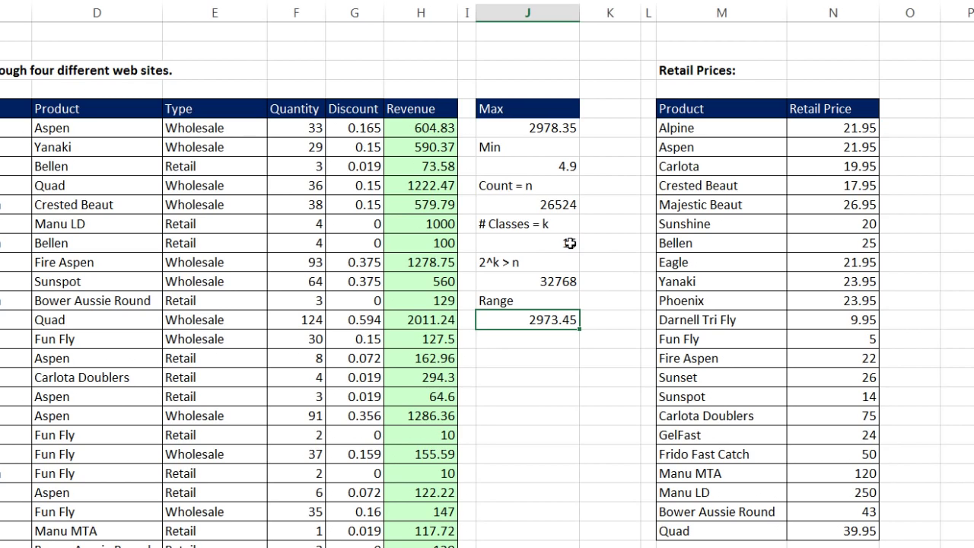
Add a 'Min Interval' label with the Range divided by 15 classes, giving 198.23.
left_click(557, 337)
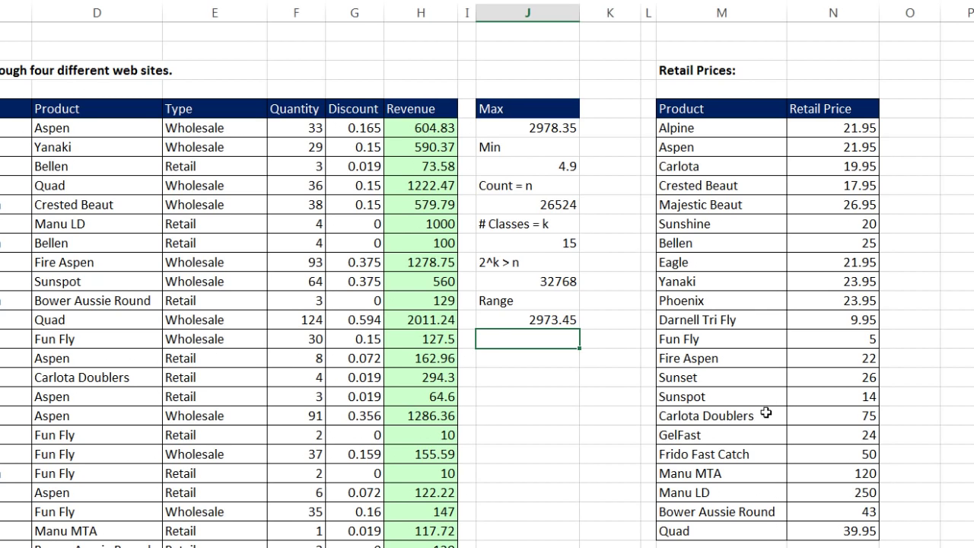
type("Min Interval")
key("Return")
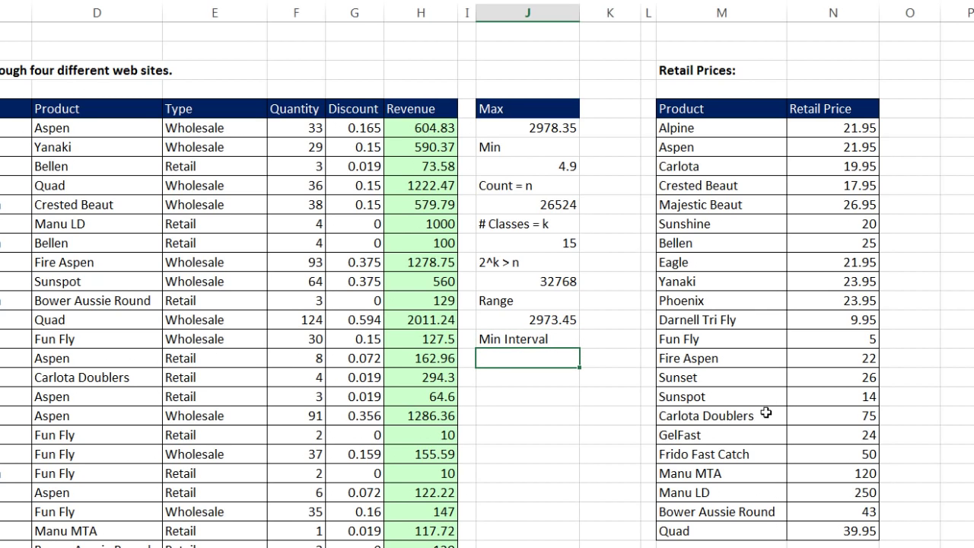
type("=")
key("Up")
key("Up")
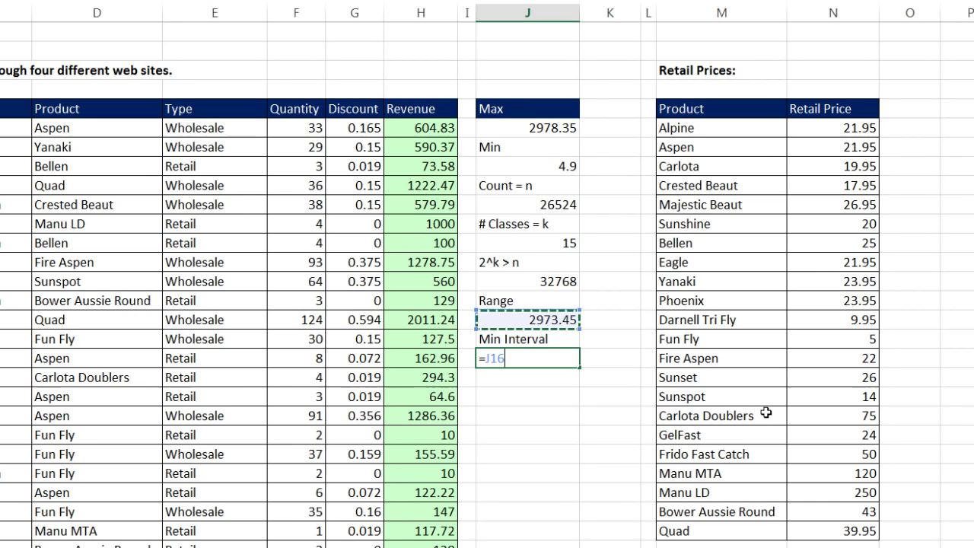
type("-")
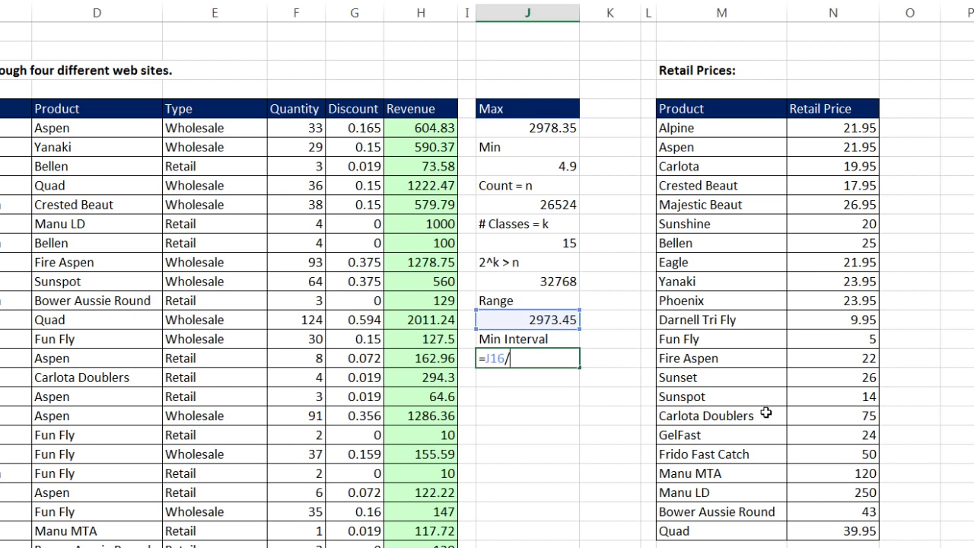
key("Up")
key("Up")
key("Up")
key("Up")
key("Up")
key("Up")
key("Return")
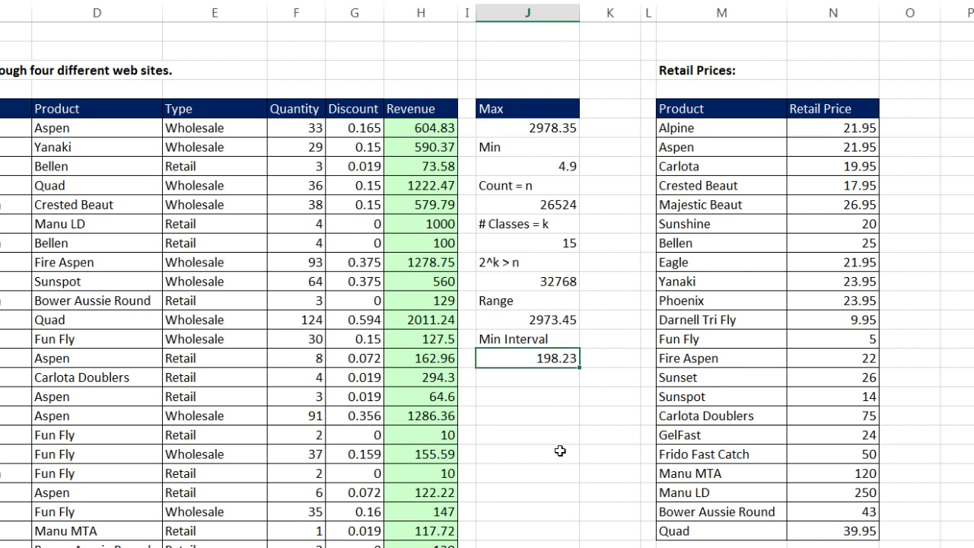
Add a 'Class Size' label with the value 200 below the Min Interval.
left_click(539, 376)
left_click(565, 391)
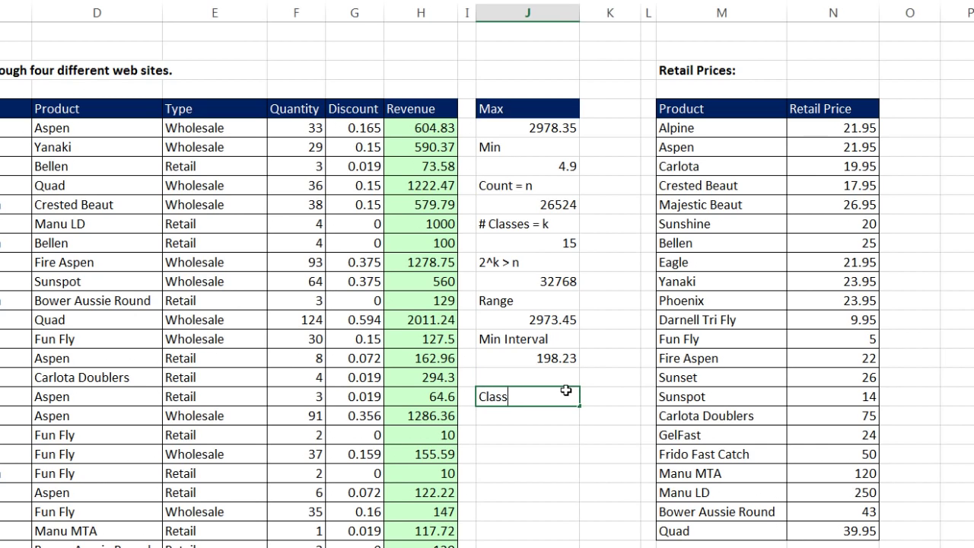
type("Class Size")
key("Return")
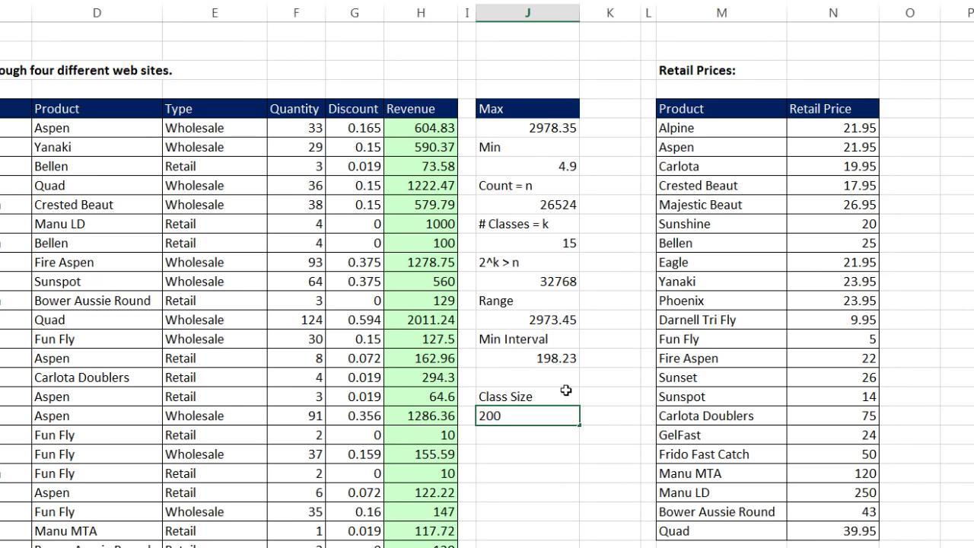
type("200")
key("Return")
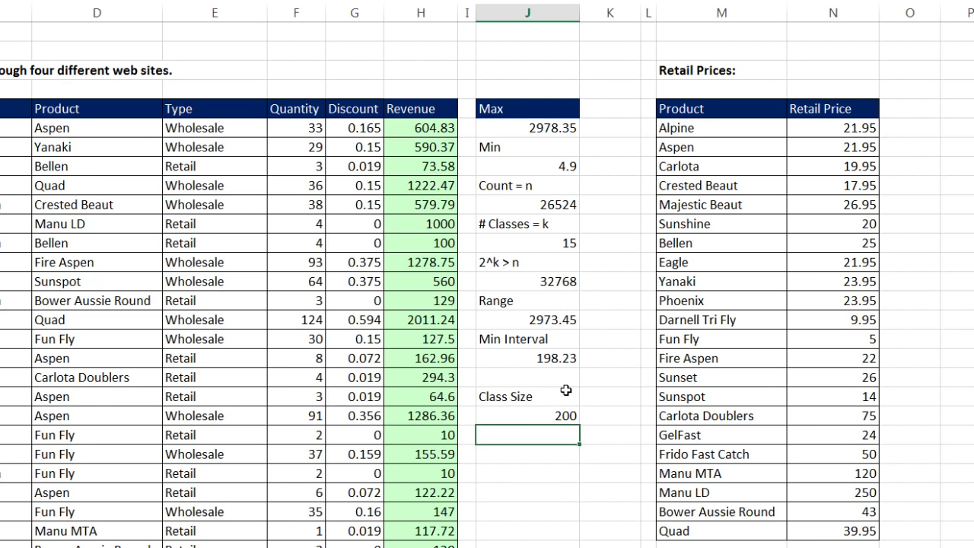
Add a 'Lower 1st Class' label with the value 0 below it.
type("Lower 1st Class")
key("Return")
type("0")
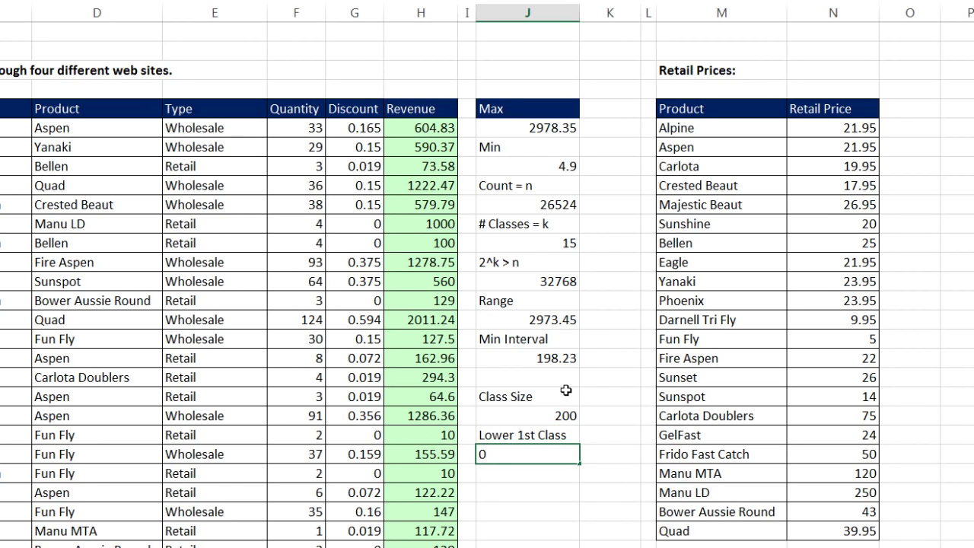
key("Return")
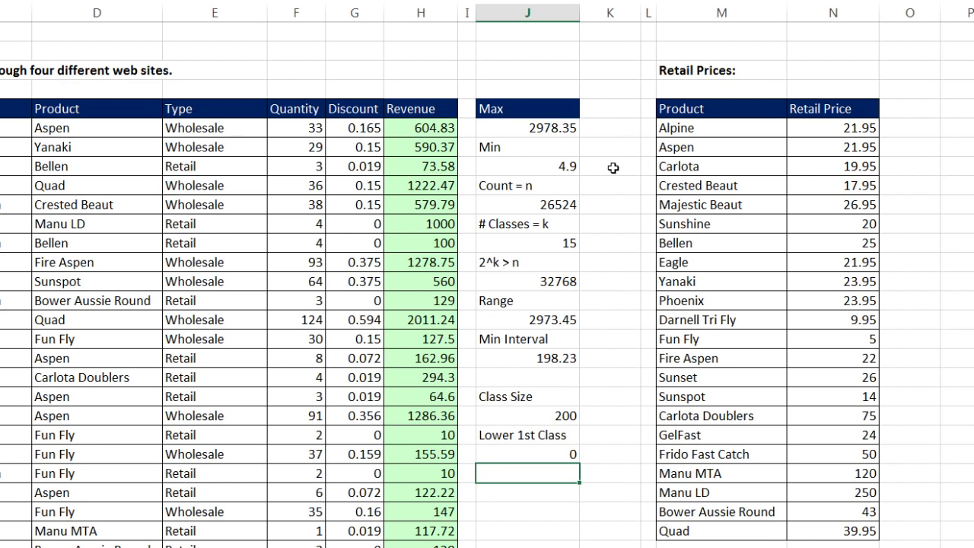
left_click_drag(544, 433, 546, 419)
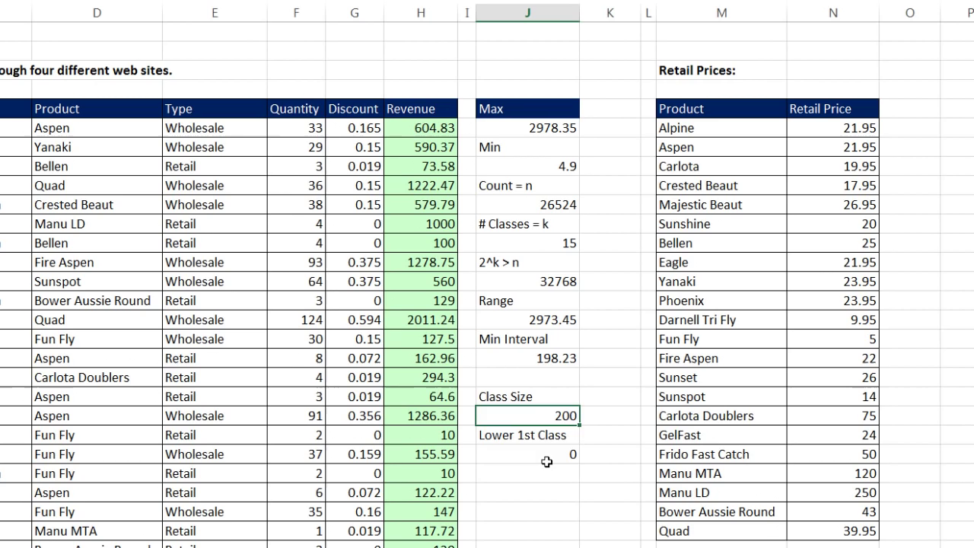
left_click(552, 456)
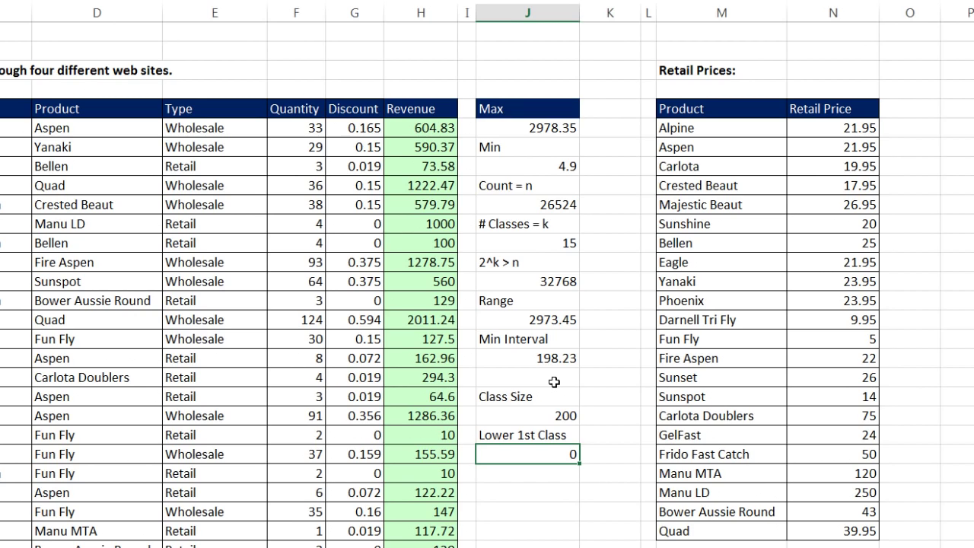
Paint the table formatting onto J5:J23, giving dark-blue labels and green currency value cells.
left_click(523, 114, "shift")
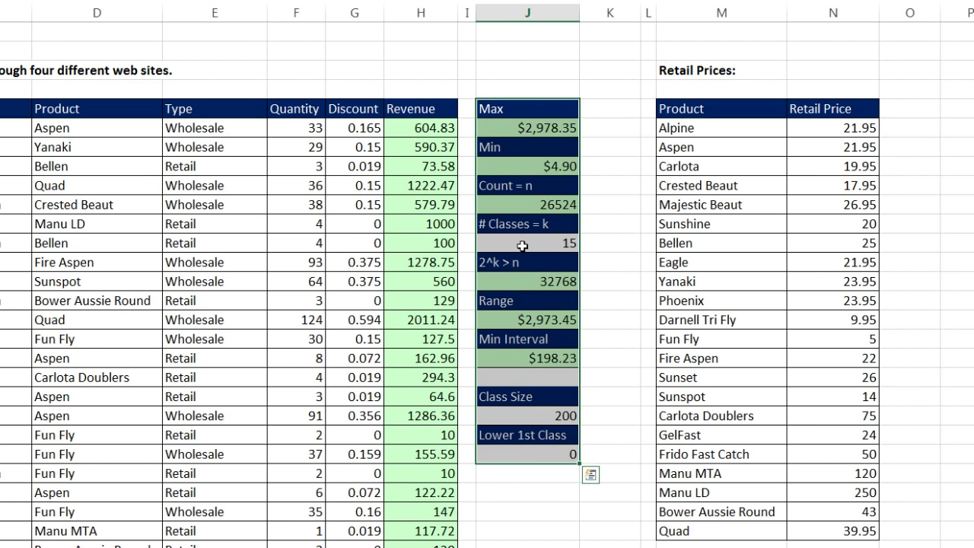
left_click(531, 450)
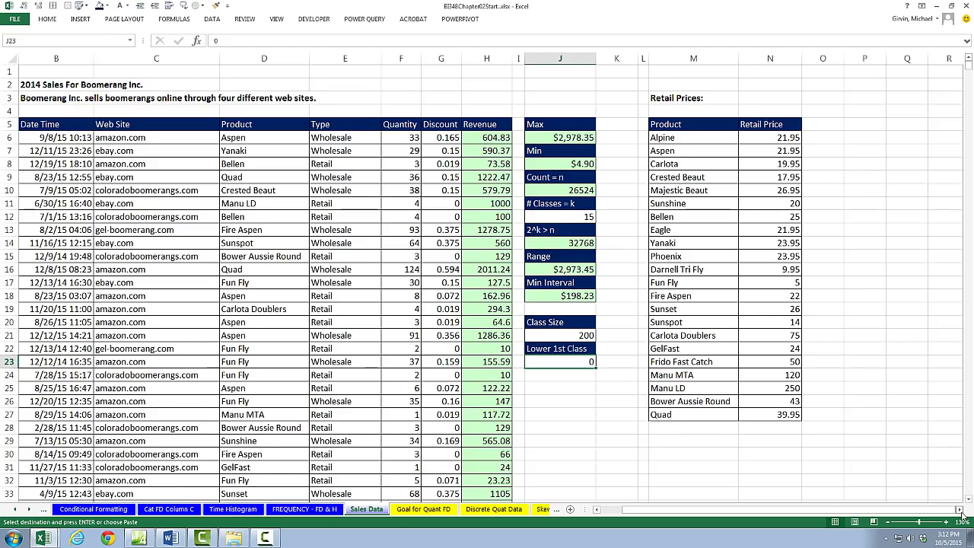
Paste the dark-blue header row, Category through % Cumulative Frequecy, into Q3:V3.
left_click(960, 509)
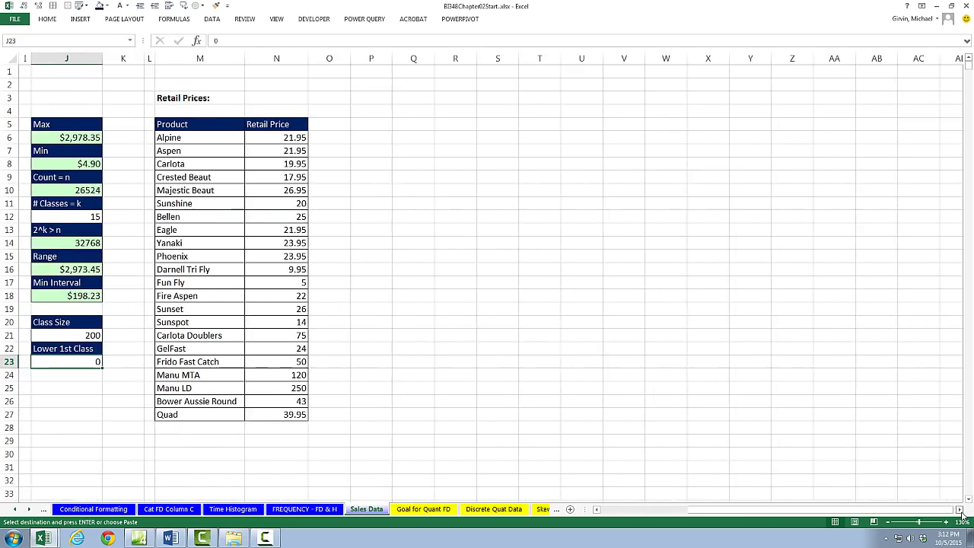
left_click_drag(959, 509, 960, 509)
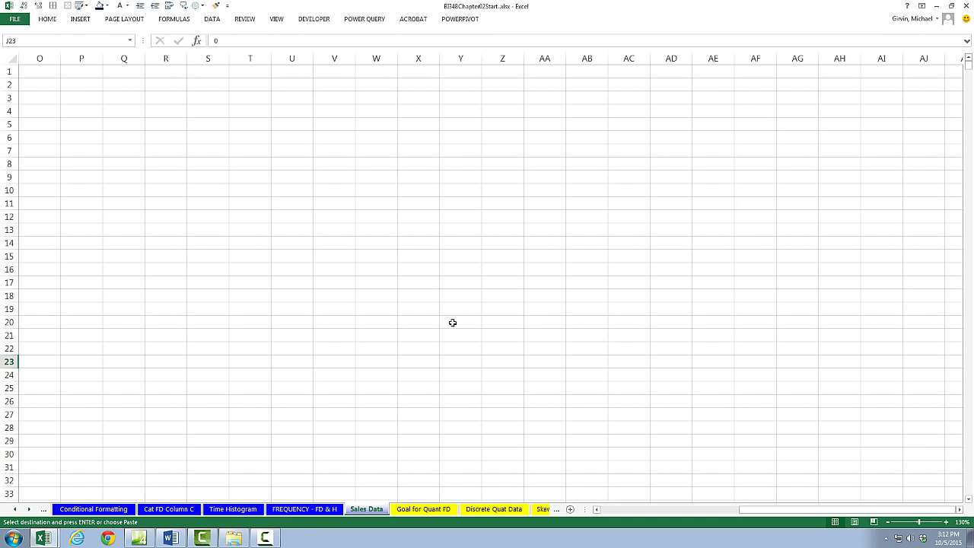
left_click(128, 95)
key("Return")
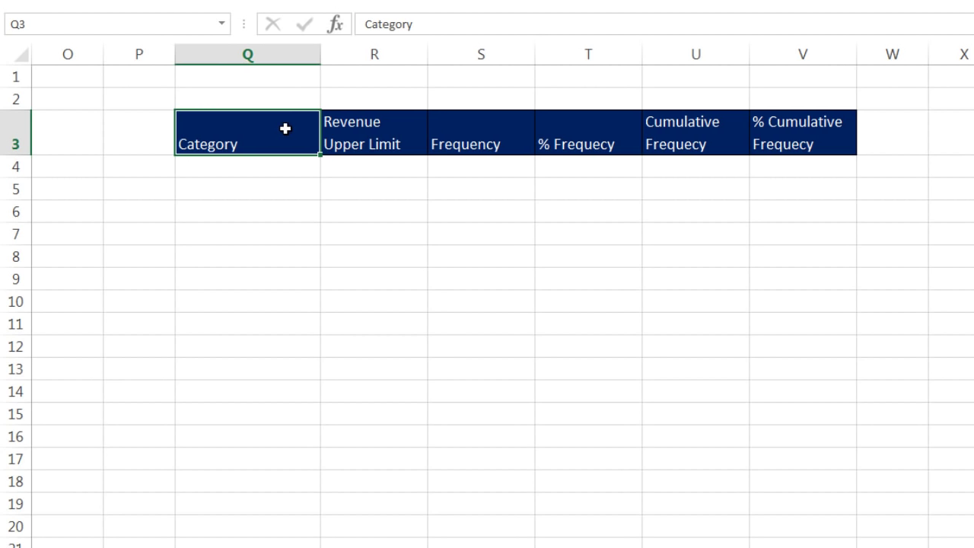
left_click(373, 143)
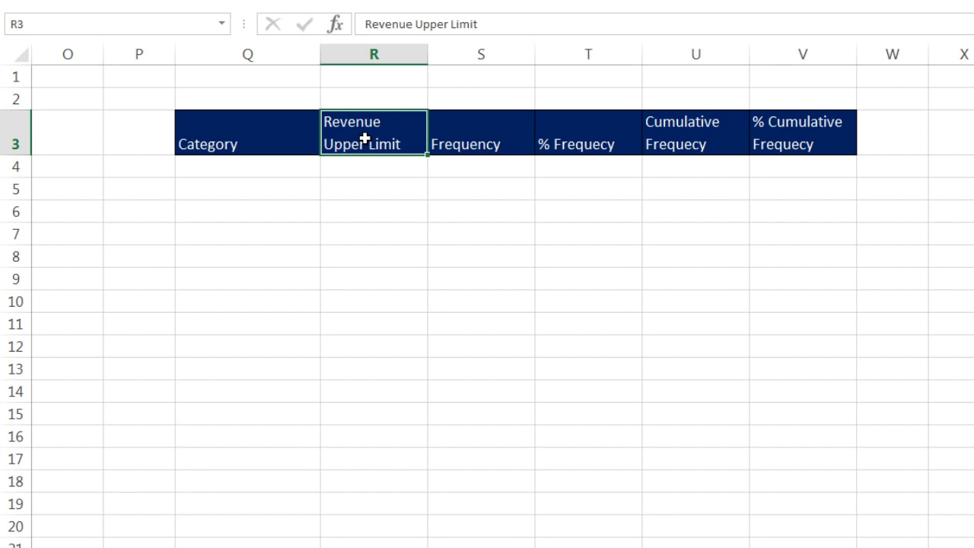
left_click(466, 134)
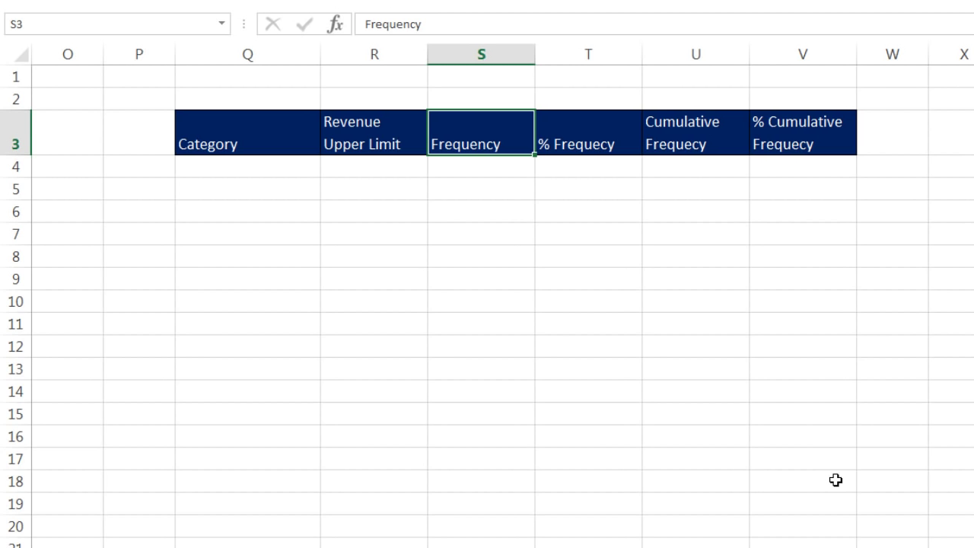
left_click(357, 165)
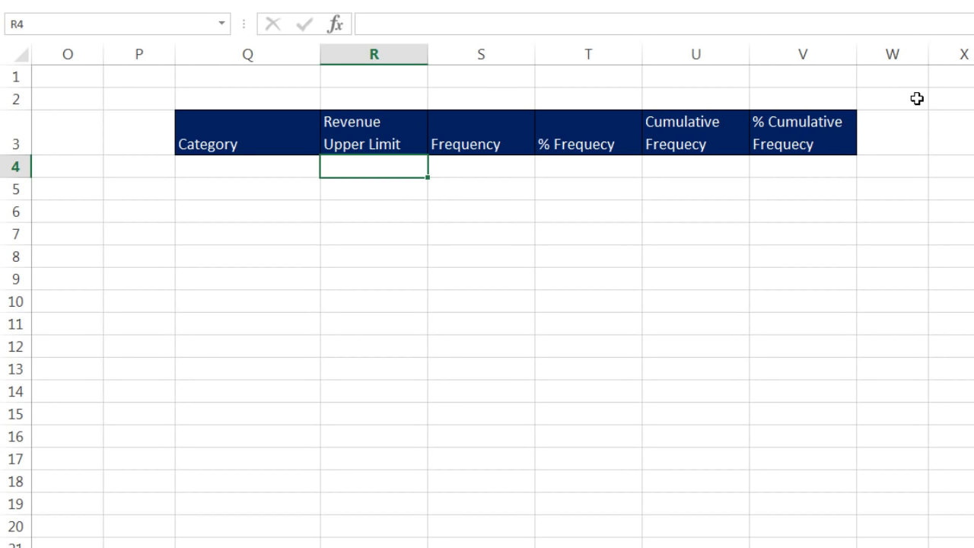
Enter 200 and 400 in R4:R5, then fill the series down to 3000 in R18.
type("200")
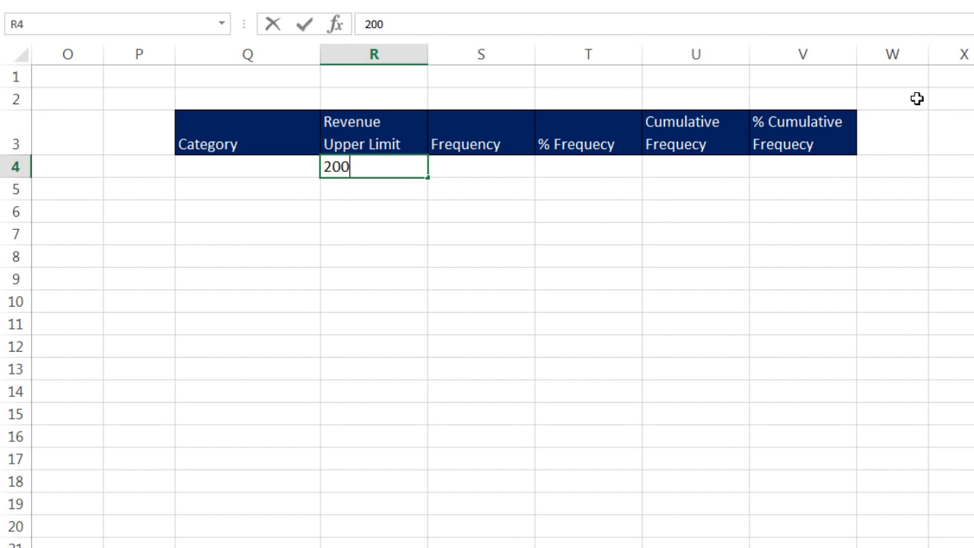
key("Return")
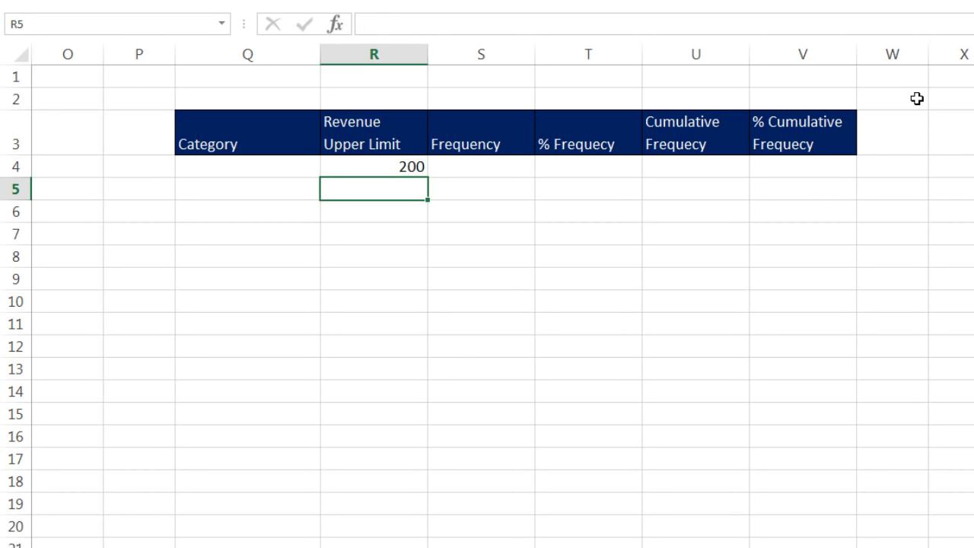
type("400")
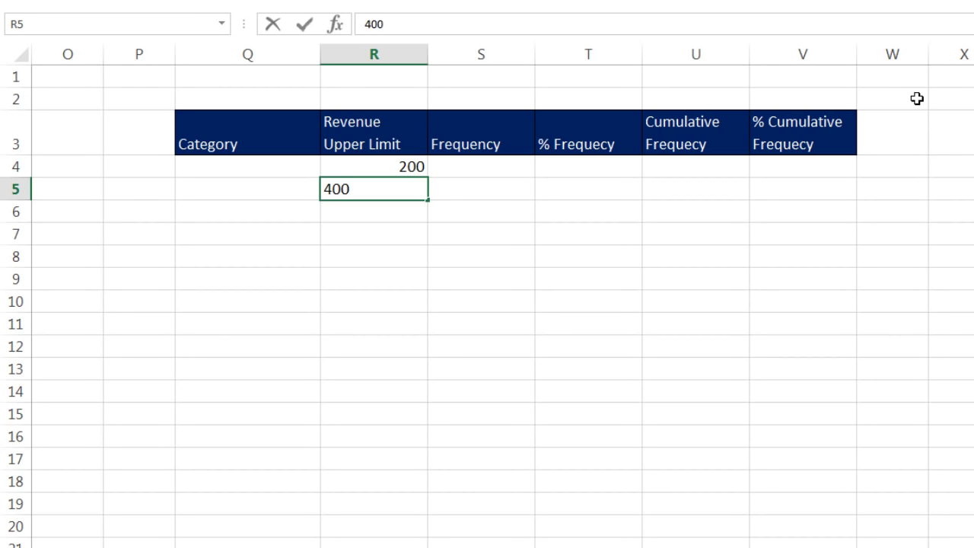
key("Return")
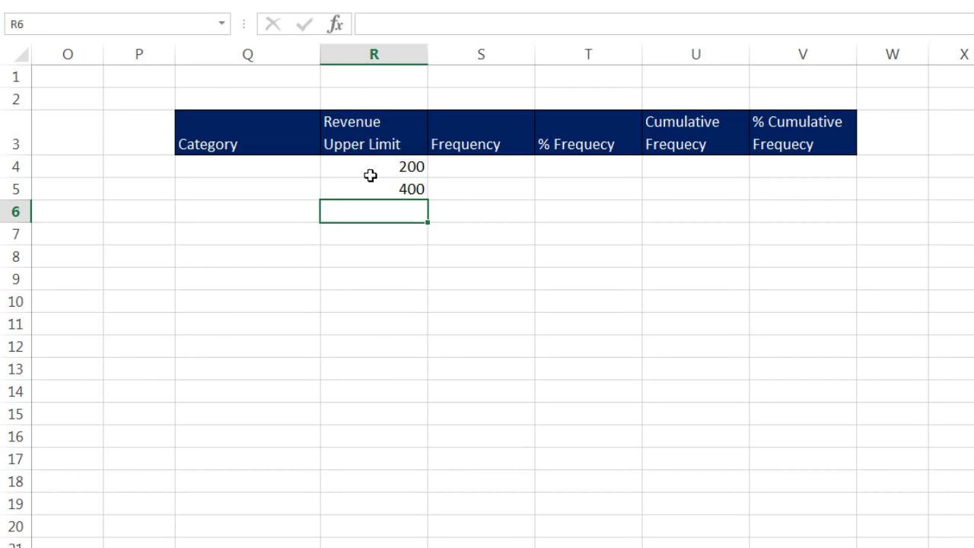
left_click_drag(370, 176, 380, 188)
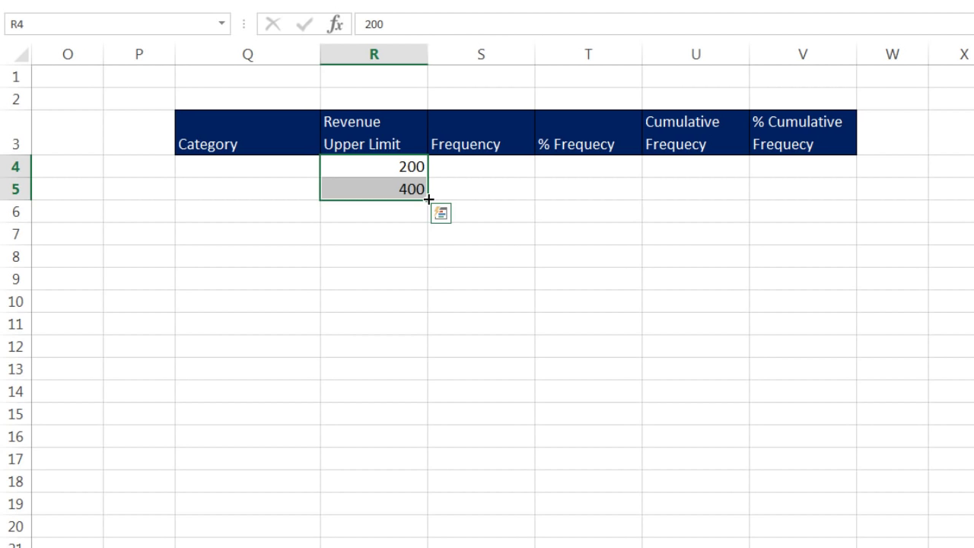
left_click_drag(428, 199, 434, 499)
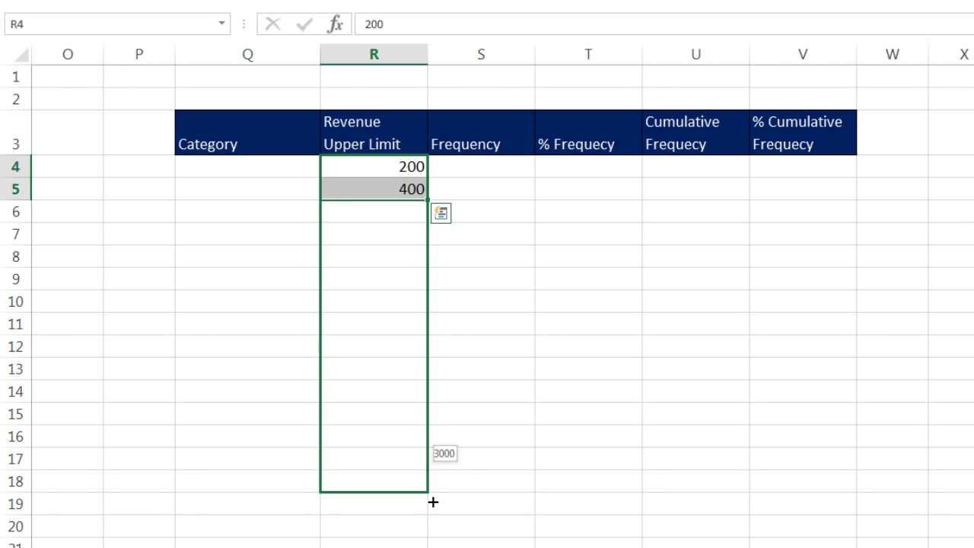
left_click_drag(434, 503, 434, 502)
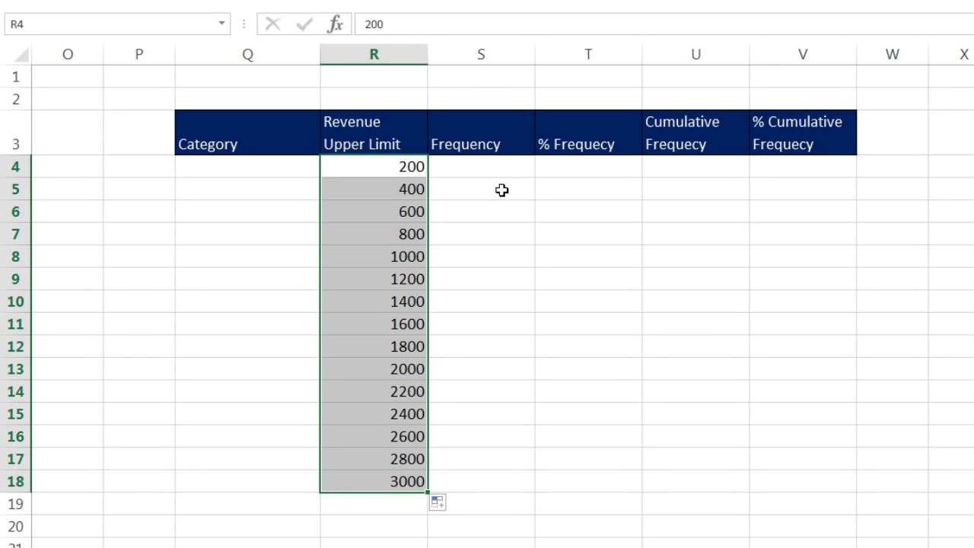
Select S4:S19 under the Frequency heading.
left_click(468, 170)
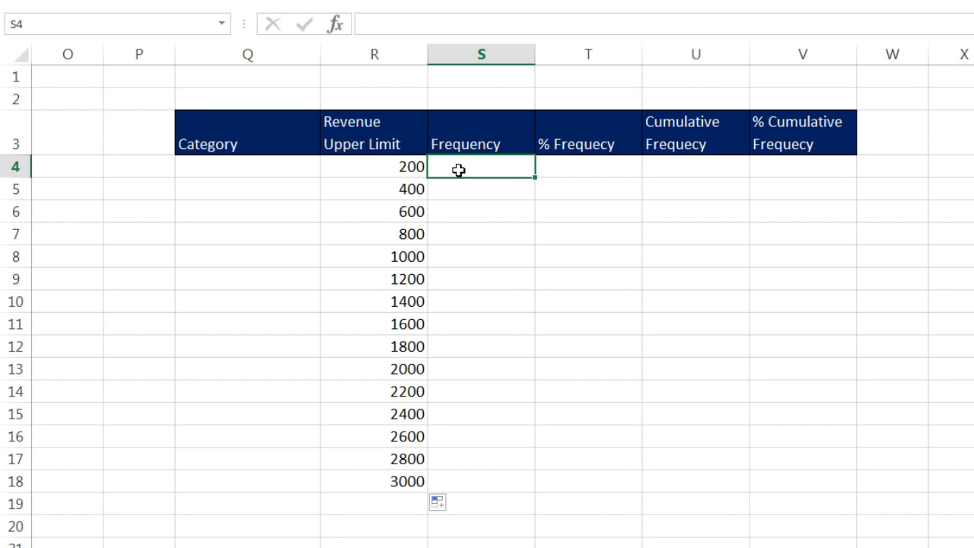
left_click_drag(459, 172, 469, 476)
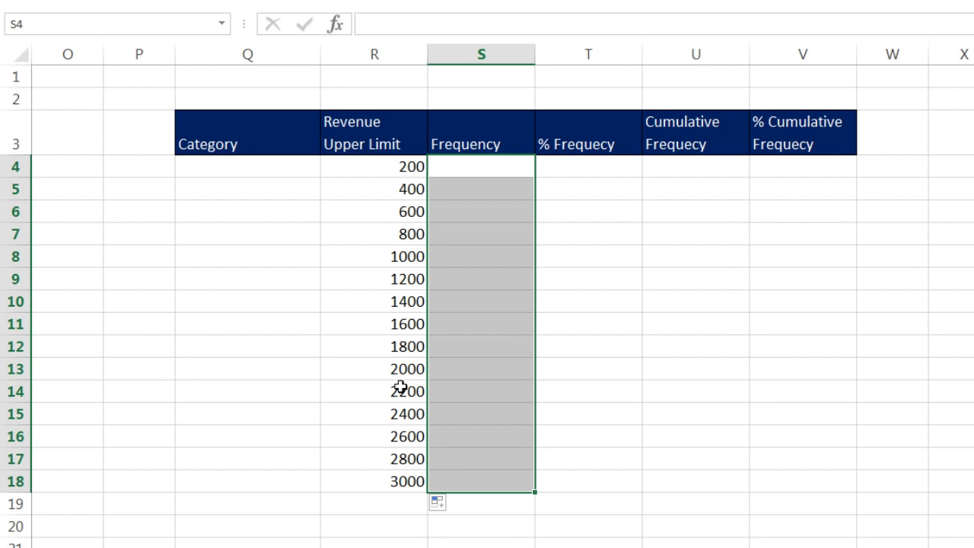
left_click(500, 507, "shift")
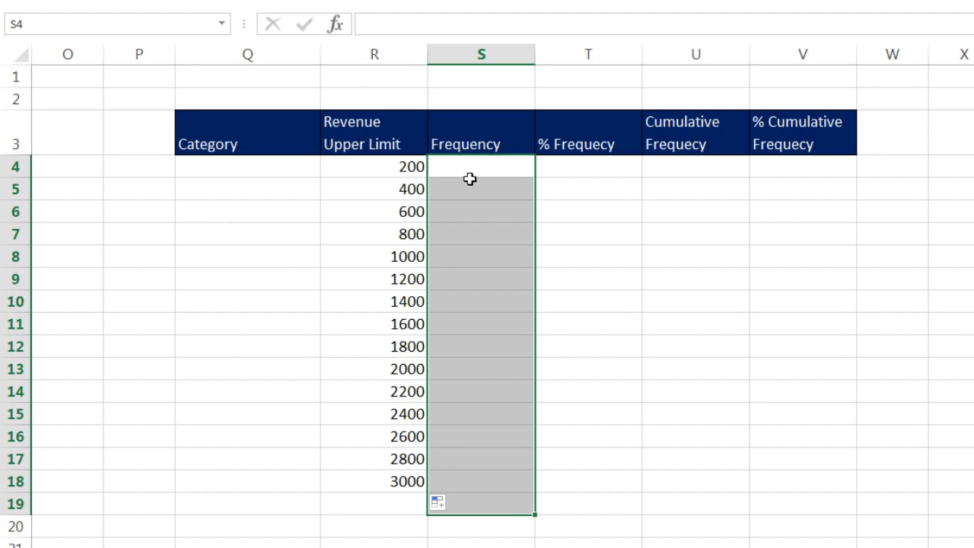
Enter =FREQUENCY(H6:H26529,R4:R18) as an array formula across S4:S19.
type("=fr")
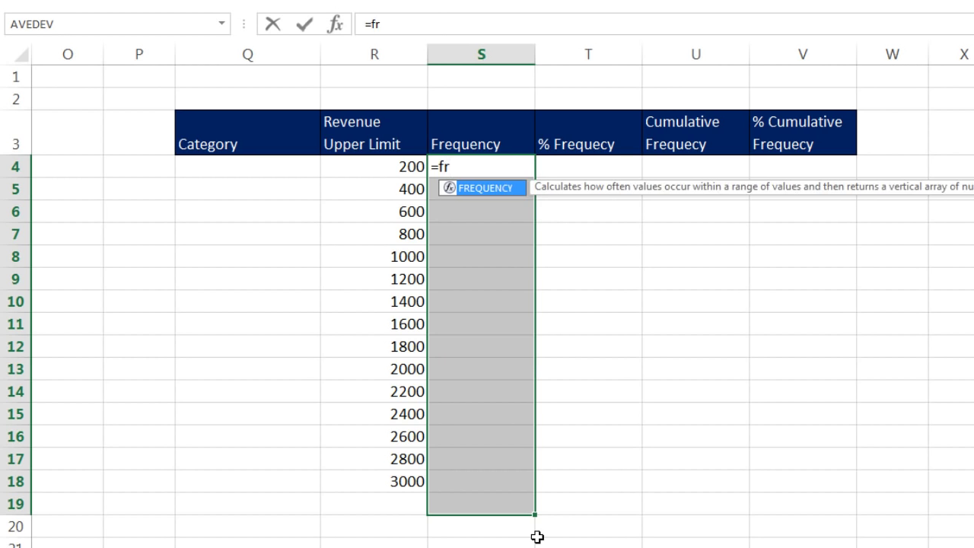
key("Tab")
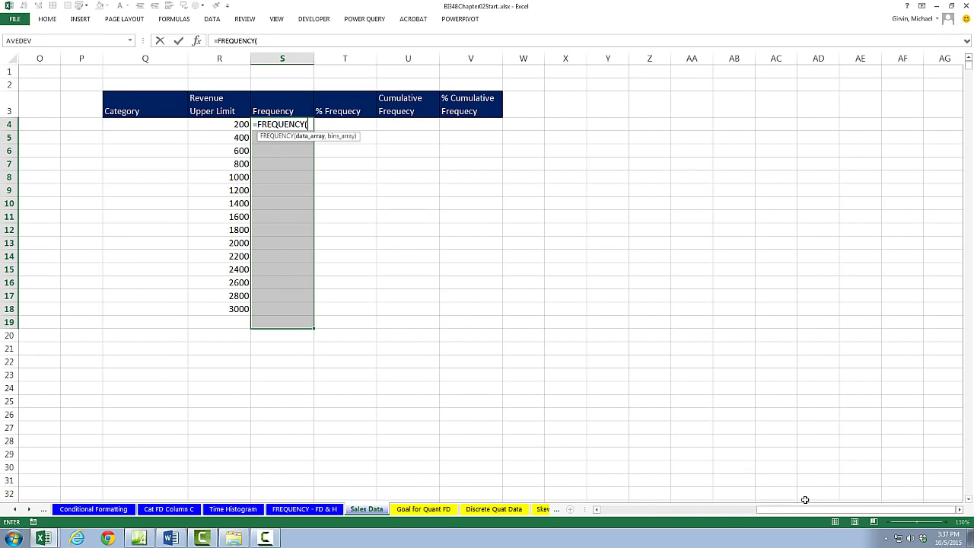
left_click_drag(805, 509, 624, 510)
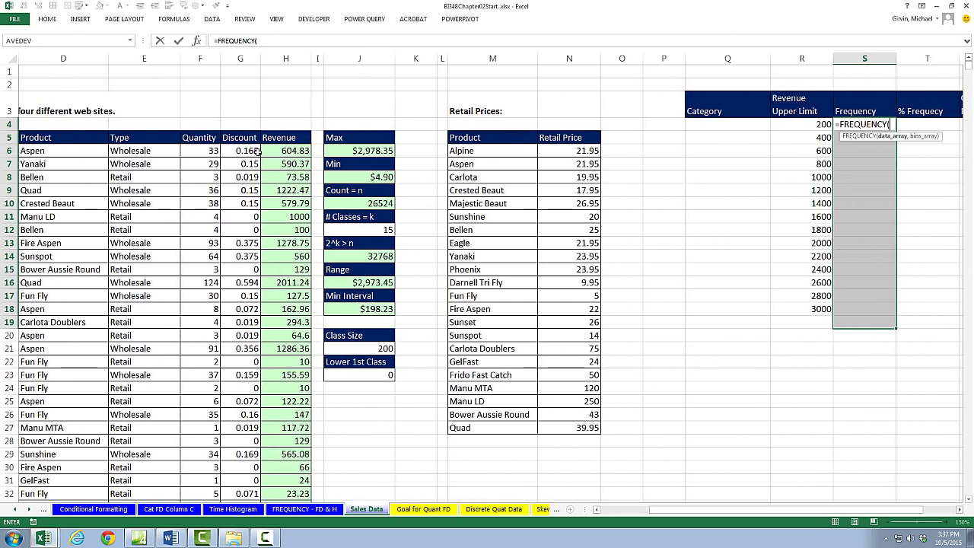
left_click(275, 151)
key("ctrl+shift+Down")
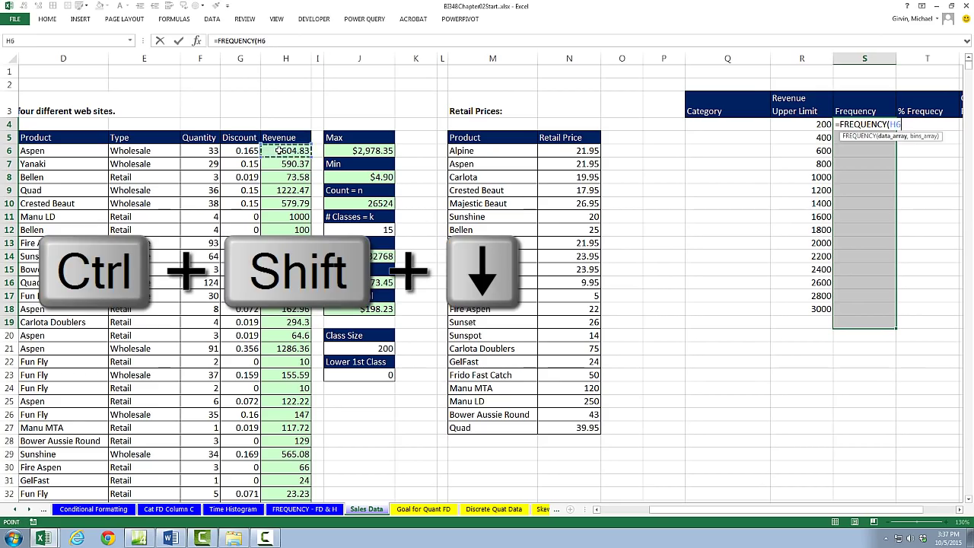
key("ctrl+BackSpace")
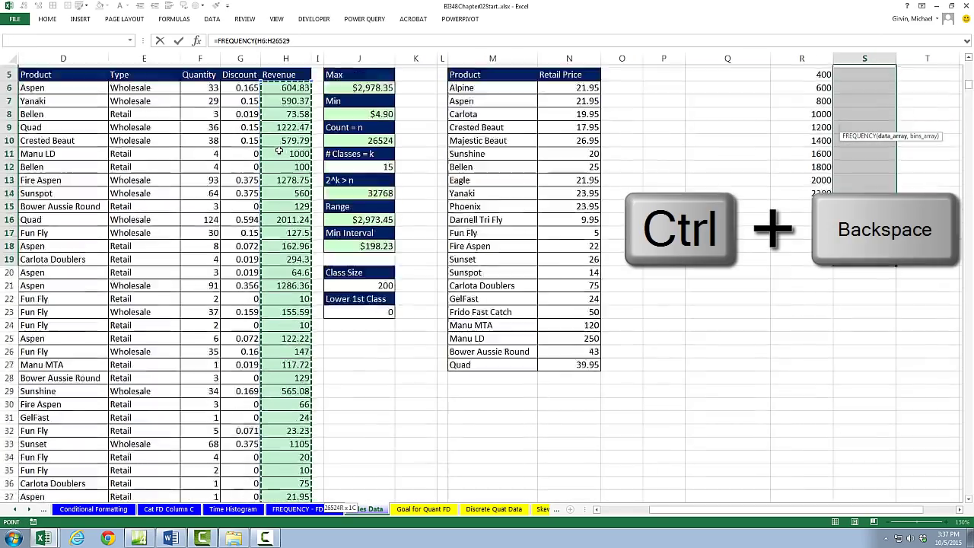
left_click(969, 512)
left_click(968, 513)
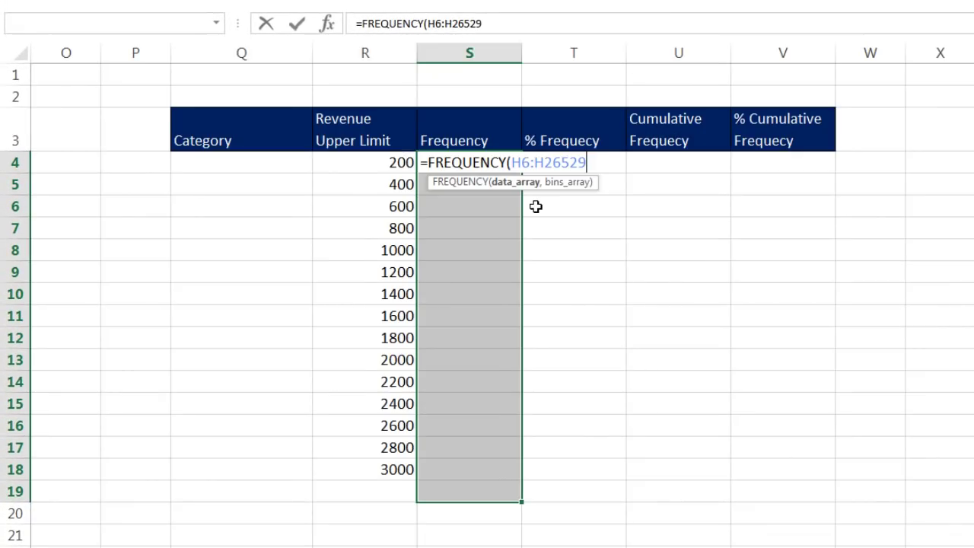
type(",")
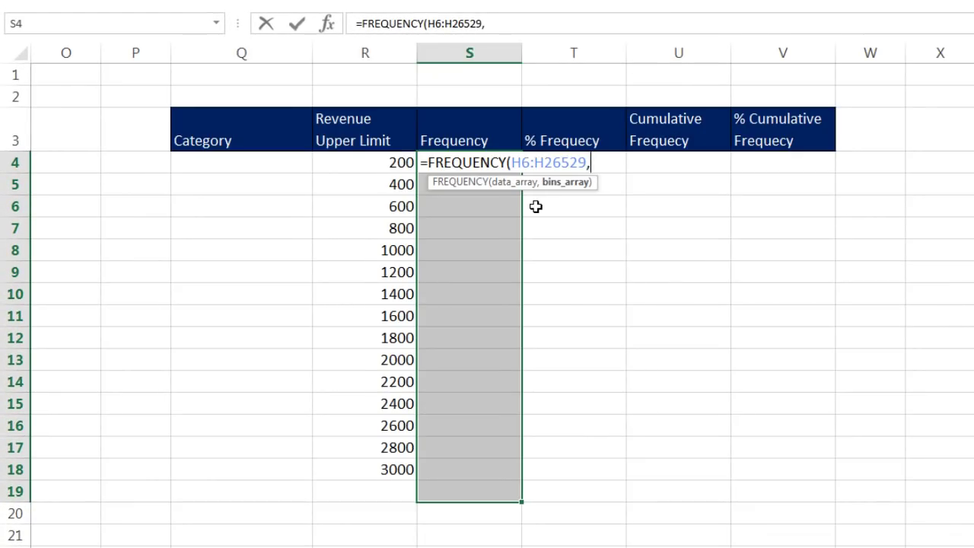
left_click_drag(372, 161, 385, 359)
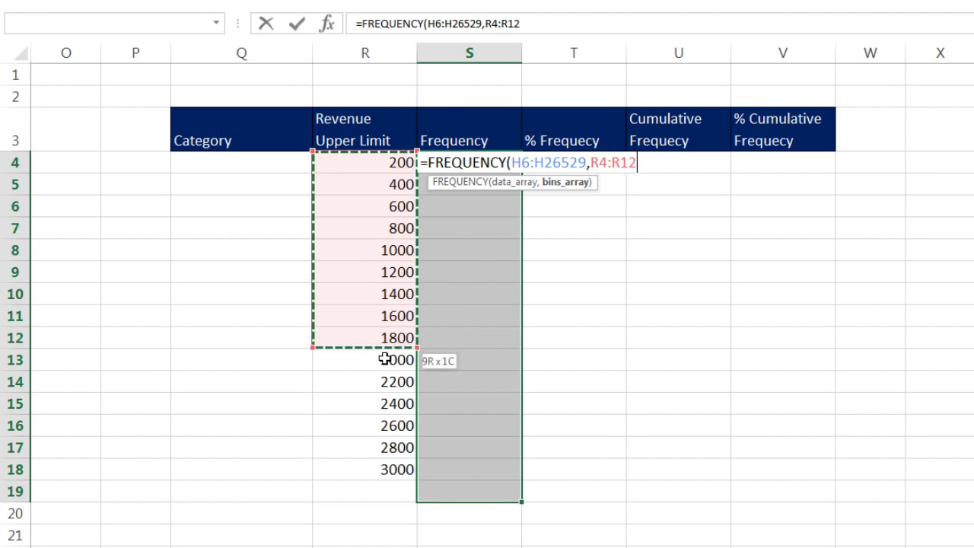
left_click_drag(398, 461, 398, 461)
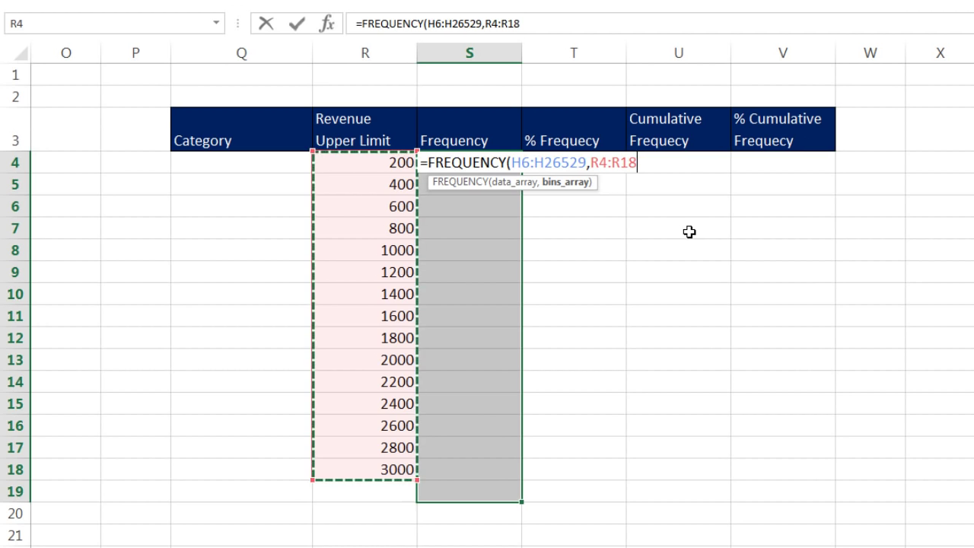
type(")")
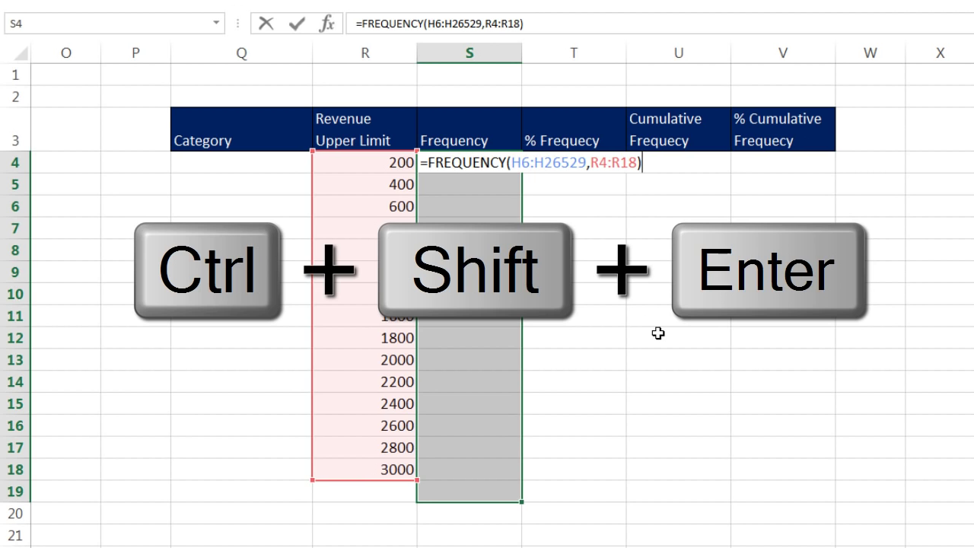
key("ctrl+shift+Return")
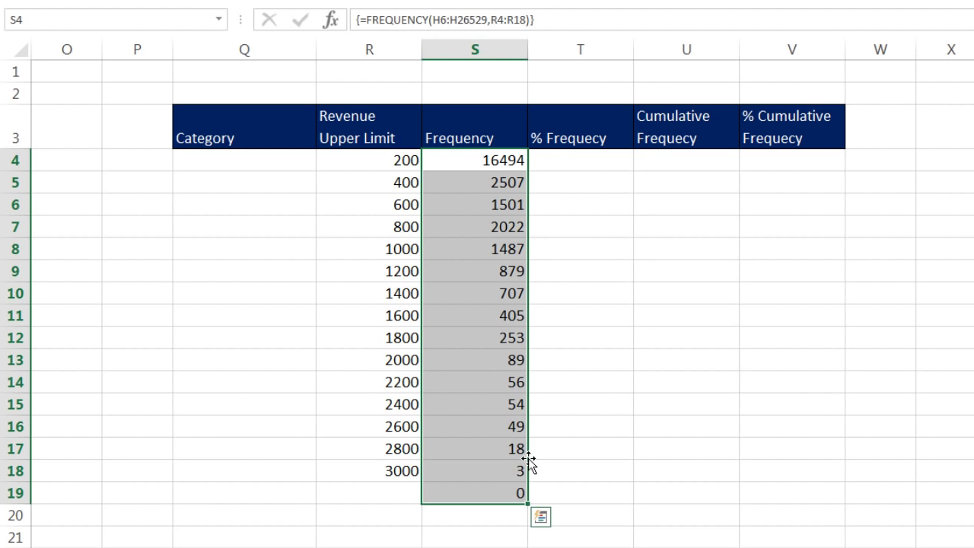
Check the Category labels, from Rev <= 200 to Rev > 3000, against the limits and counts.
left_click(500, 184)
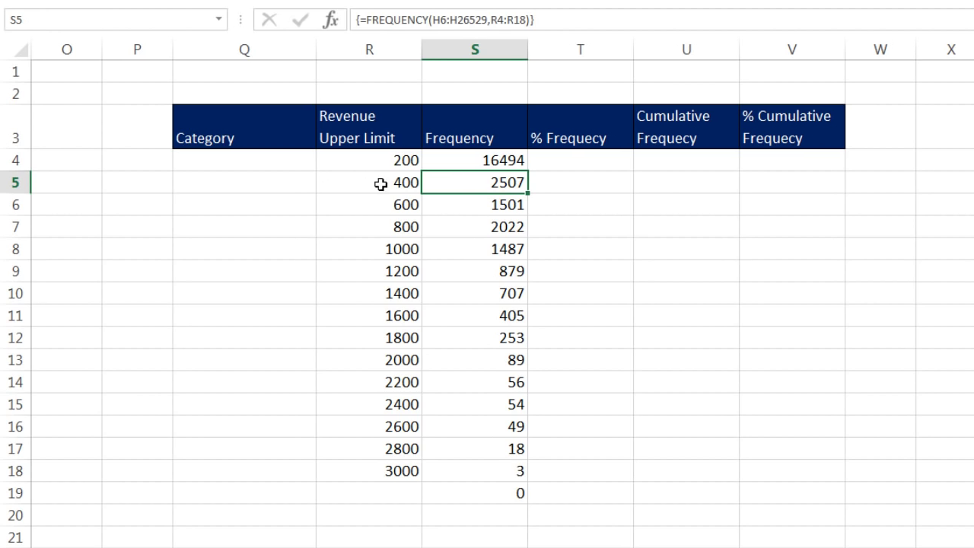
left_click(274, 158)
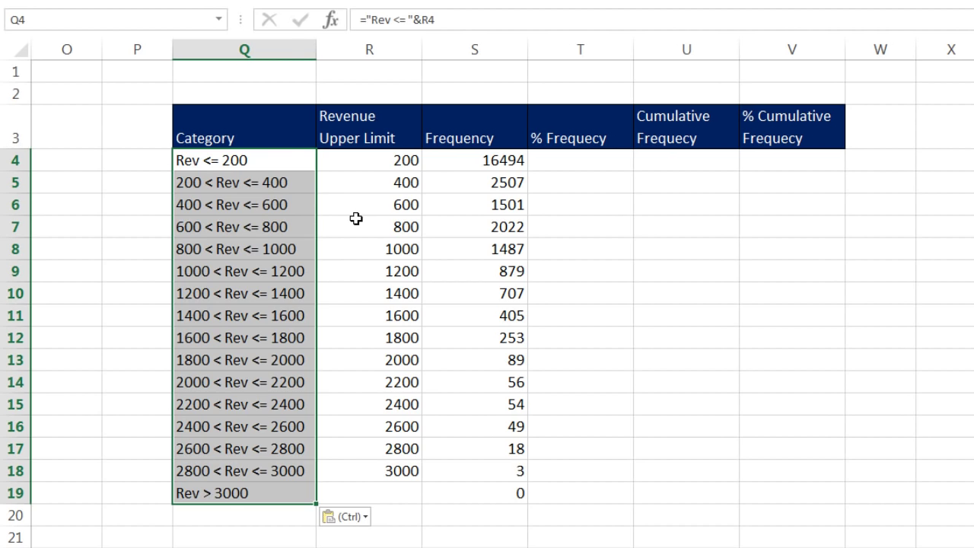
left_click(369, 165)
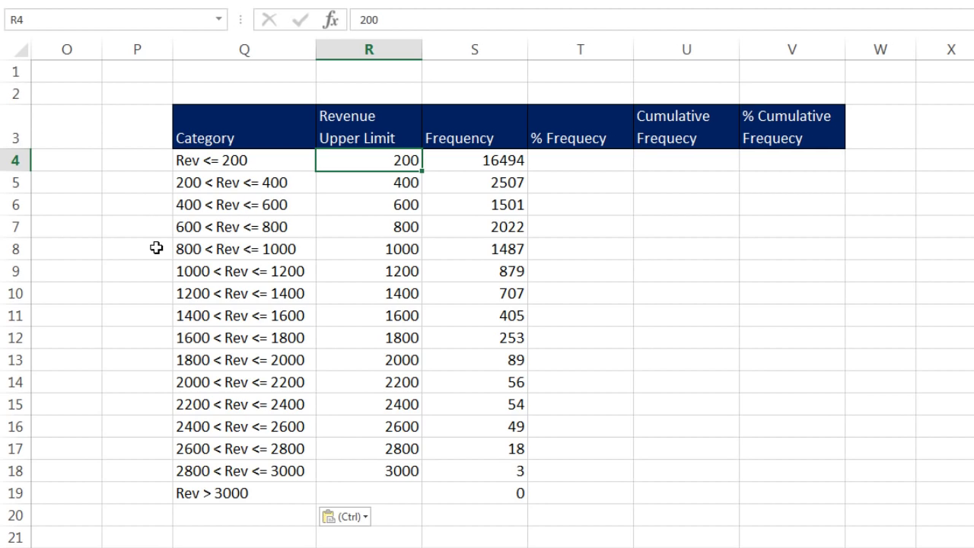
left_click(281, 490)
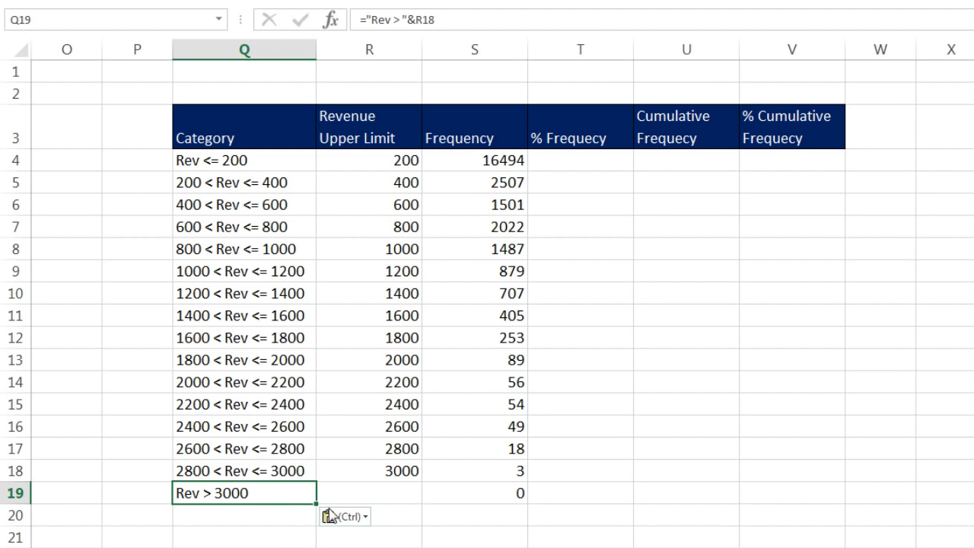
left_click(373, 471)
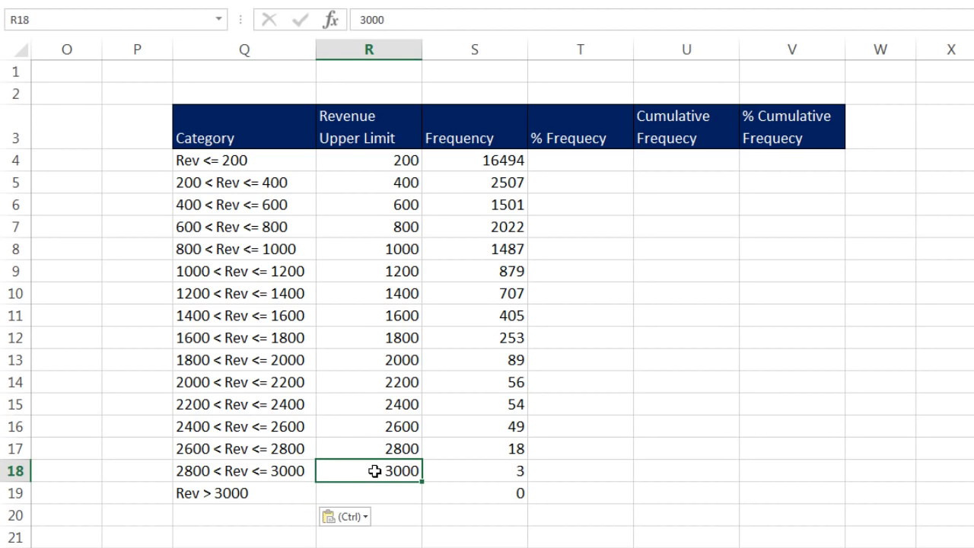
left_click(478, 499)
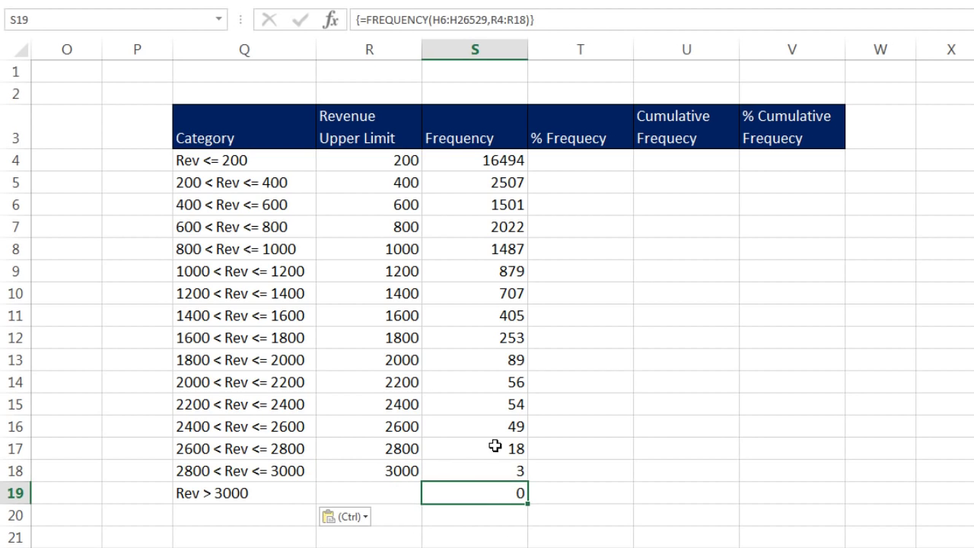
Try deleting S9 and inserting row 9 inside the array, then shade S4:S19 light green.
left_click(487, 269)
key("Delete")
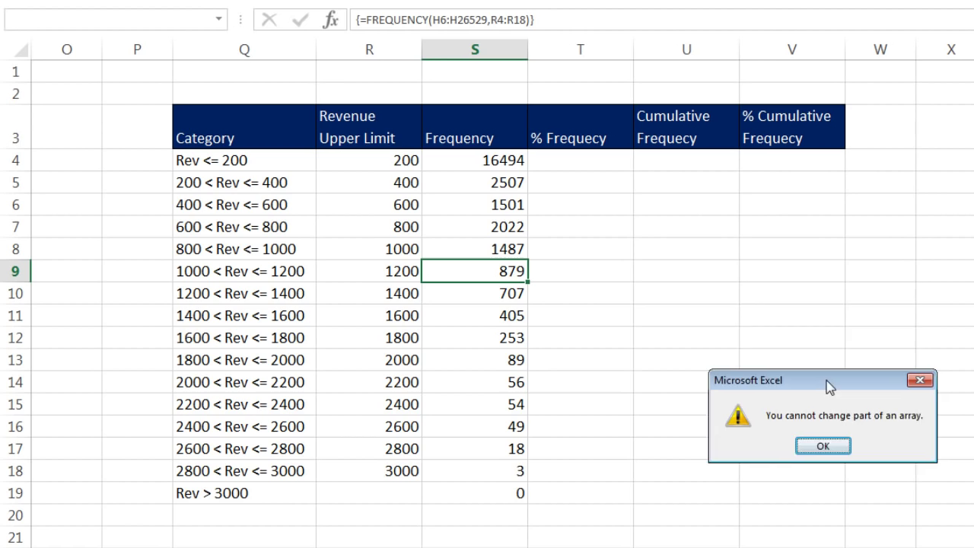
left_click_drag(830, 387, 744, 258)
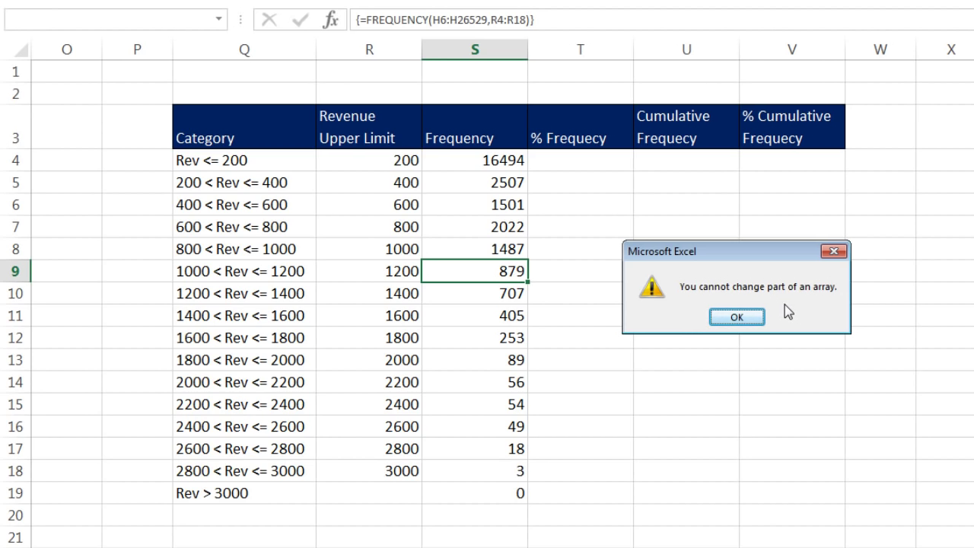
left_click(838, 252)
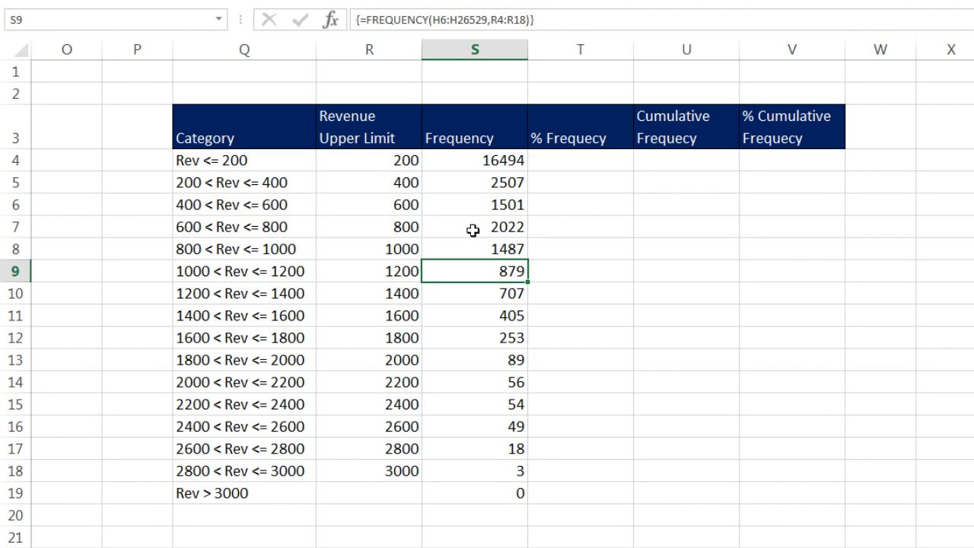
left_click(18, 271)
right_click(21, 271)
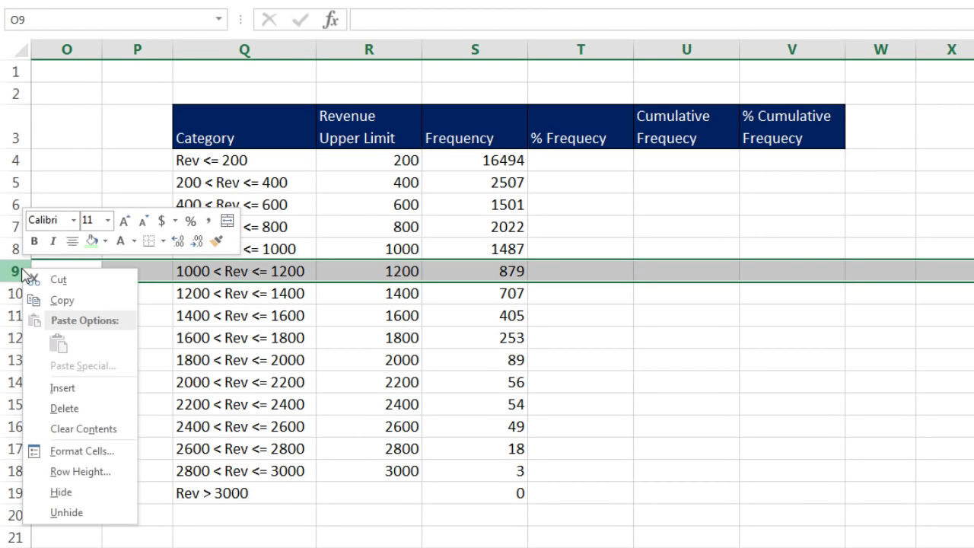
left_click(67, 388)
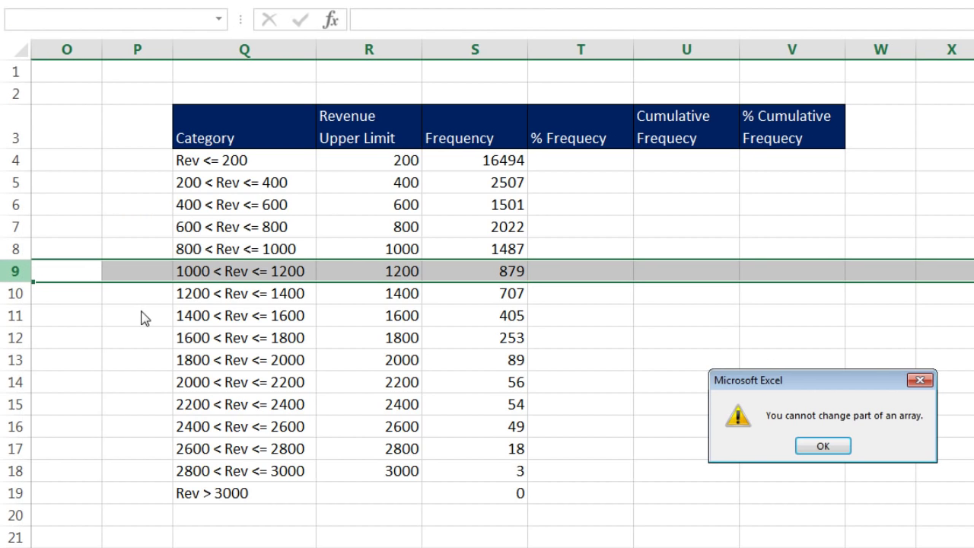
left_click(836, 445)
left_click_drag(479, 161, 477, 488)
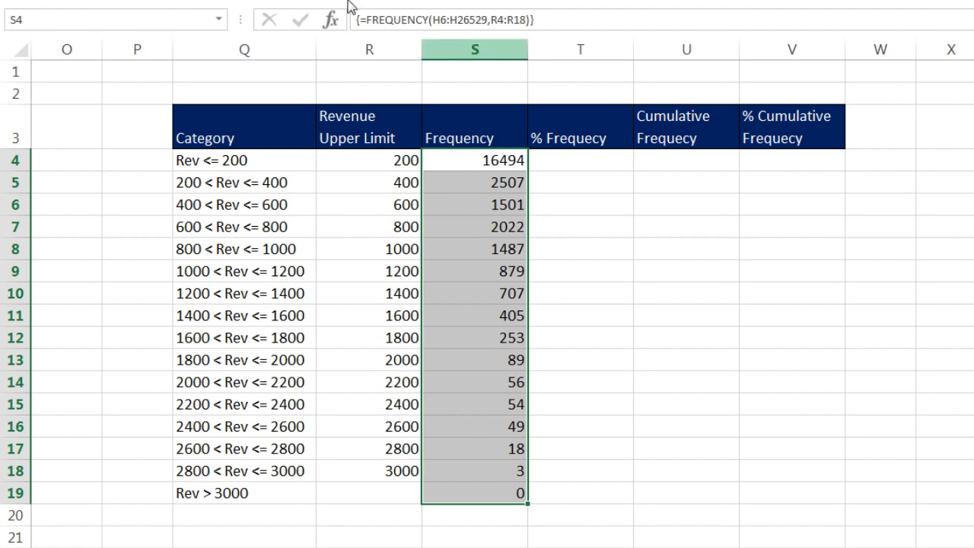
right_click(454, 158)
Paint green shading onto T4:V19, then add a bold Total in R20 with S20 summing to 26524.
left_click(648, 133)
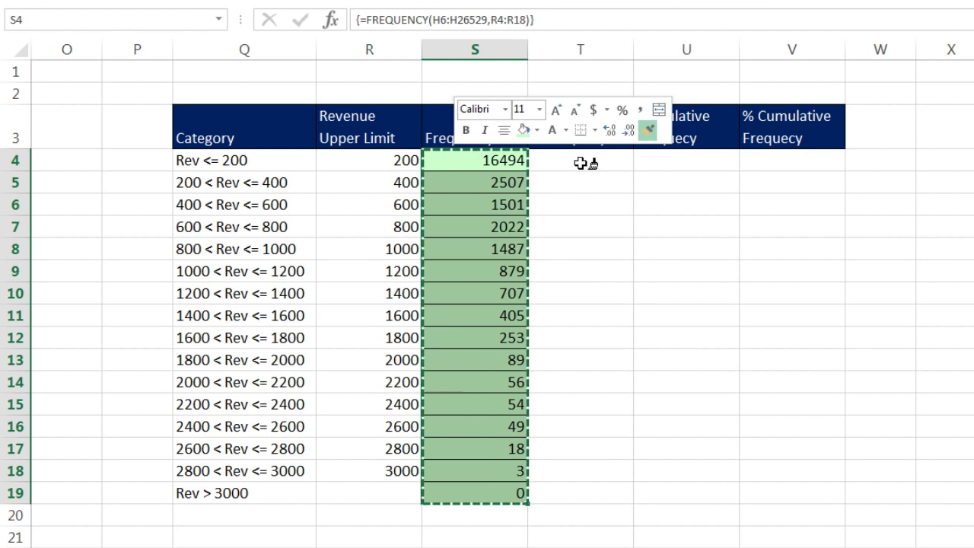
mouse_move(586, 163)
left_mouse_down()
mouse_move(811, 239)
mouse_move(807, 487)
left_mouse_up()
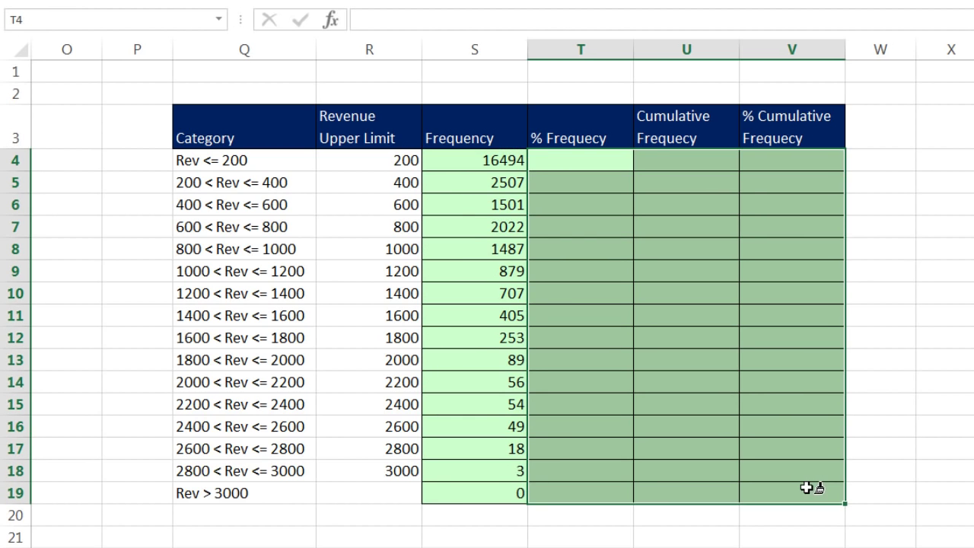
left_click(352, 520)
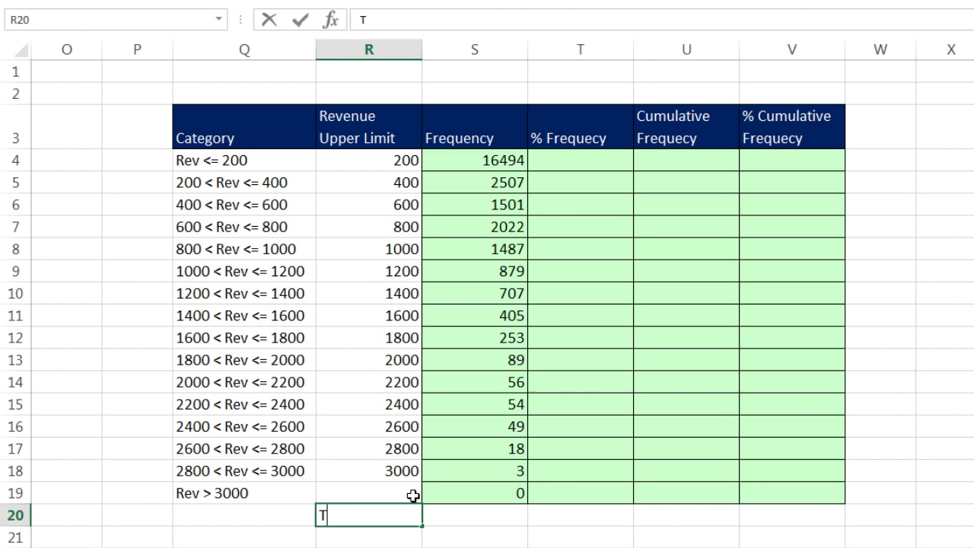
type("otal")
key("ctrl+Return")
key("ctrl+b")
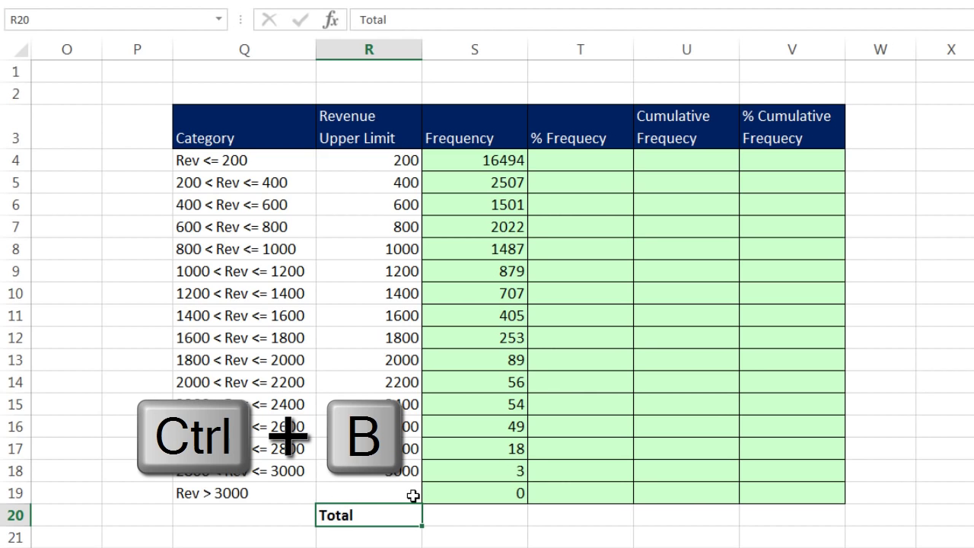
key("Right")
key("alt+equal")
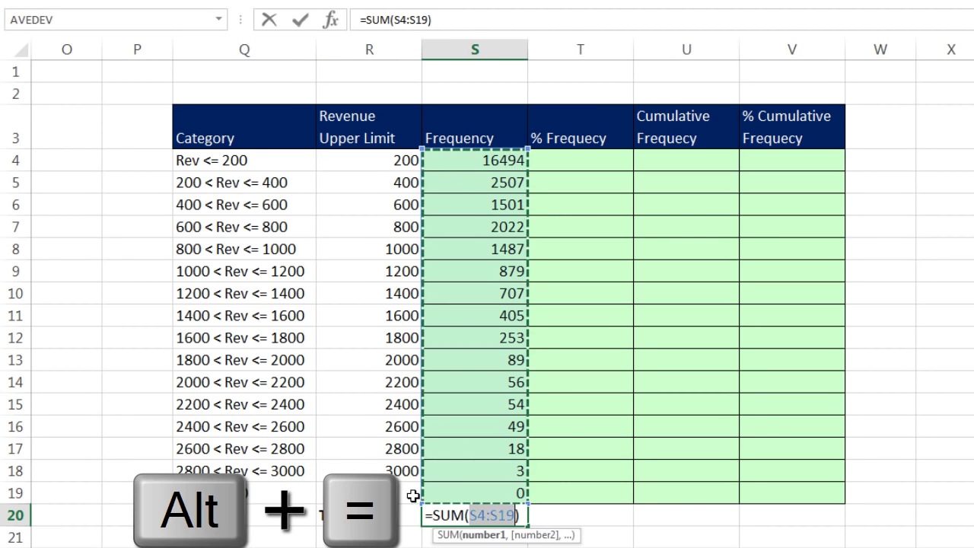
key("ctrl+Return")
key("ctrl+b")
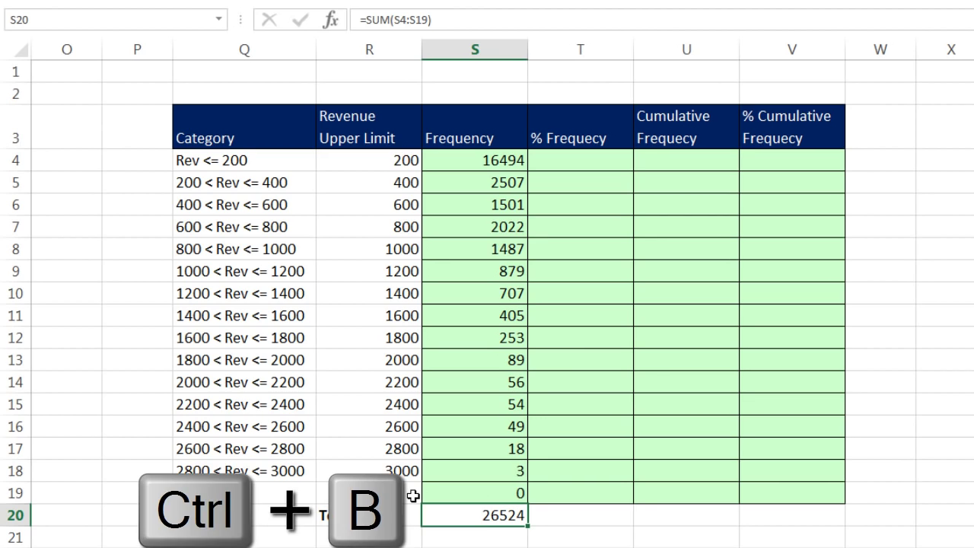
Enter =S4/$S$20 in T4 and fill it down to T19.
left_click(607, 153)
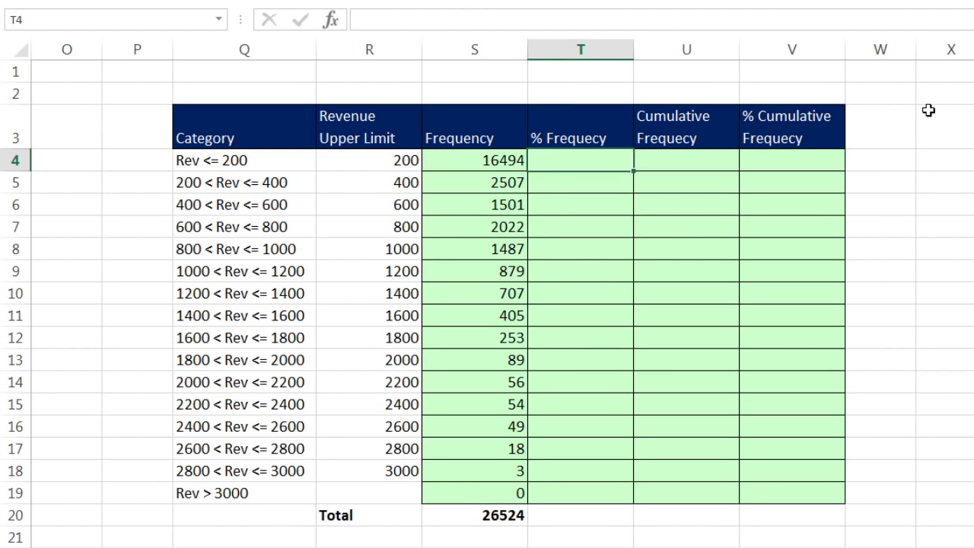
type("=")
key("Left")
type("/")
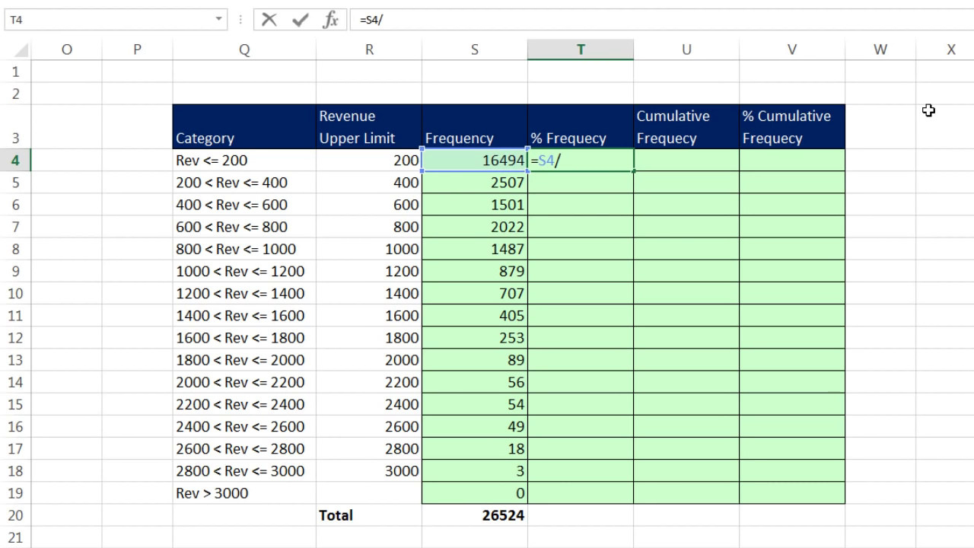
key("Left")
key("ctrl+Down")
key("F4")
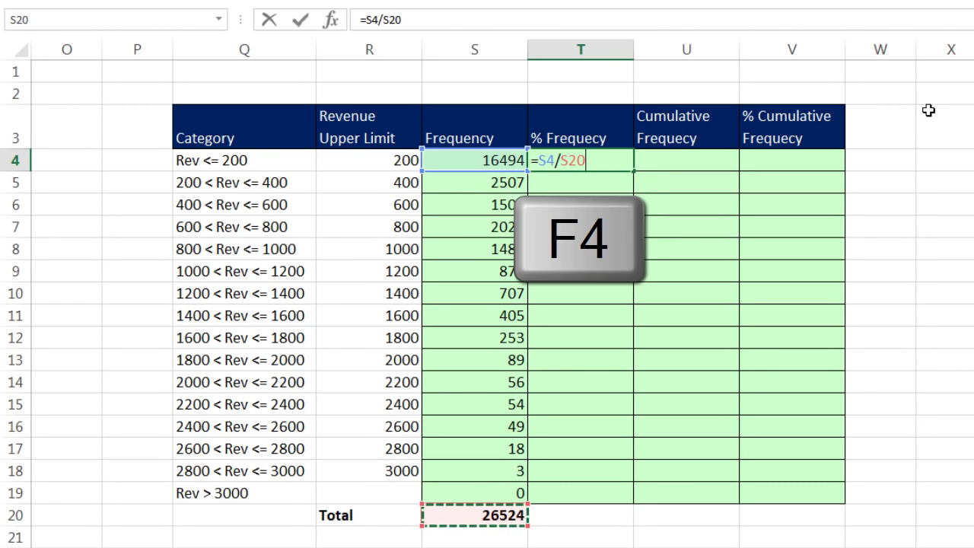
key("F4")
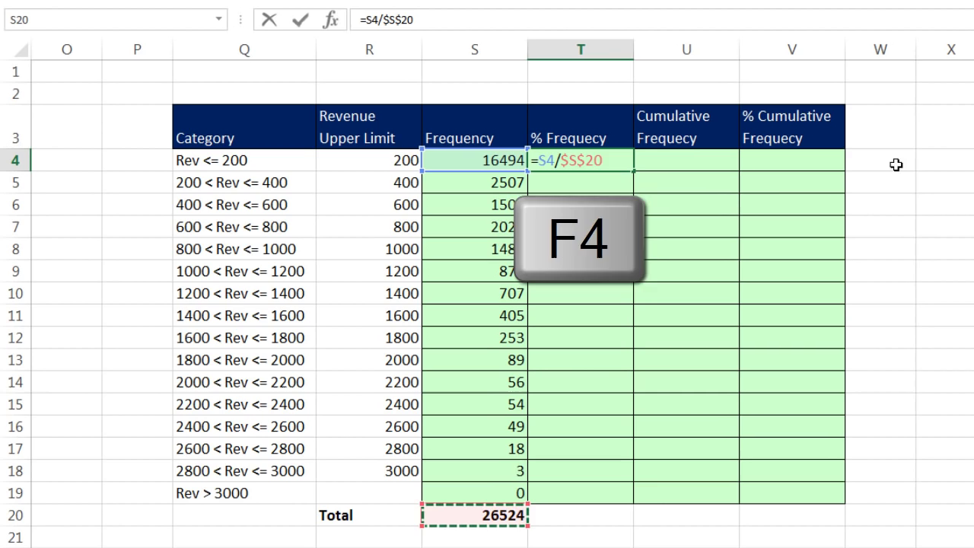
key("ctrl+Return")
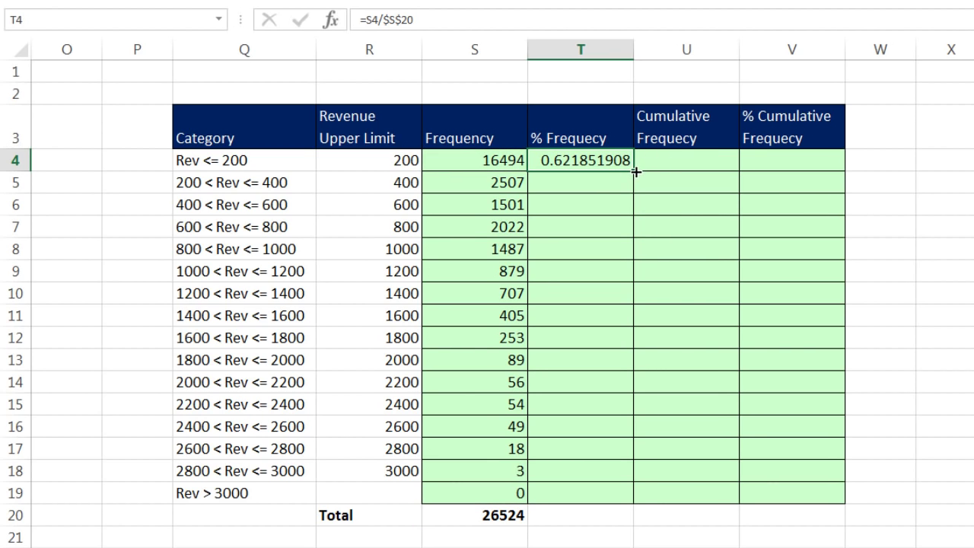
left_click_drag(637, 172, 649, 502)
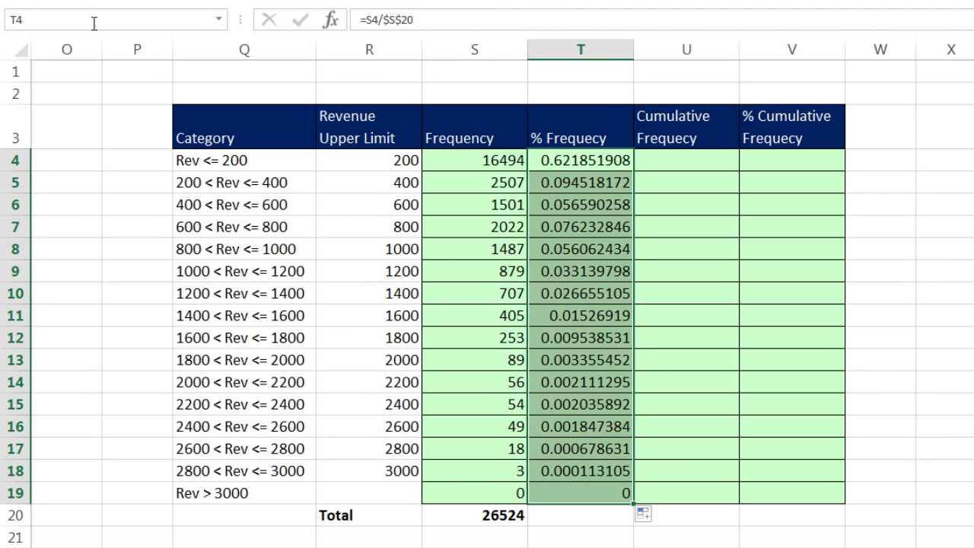
Format T4:T19 as Percentage, showing 62.19% down to 0.00%.
left_click(201, 4)
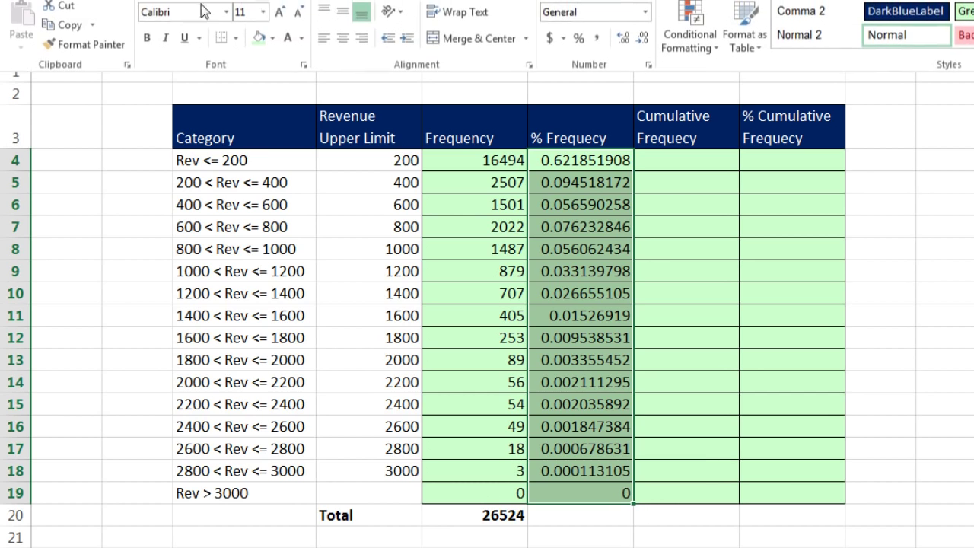
left_click(645, 15)
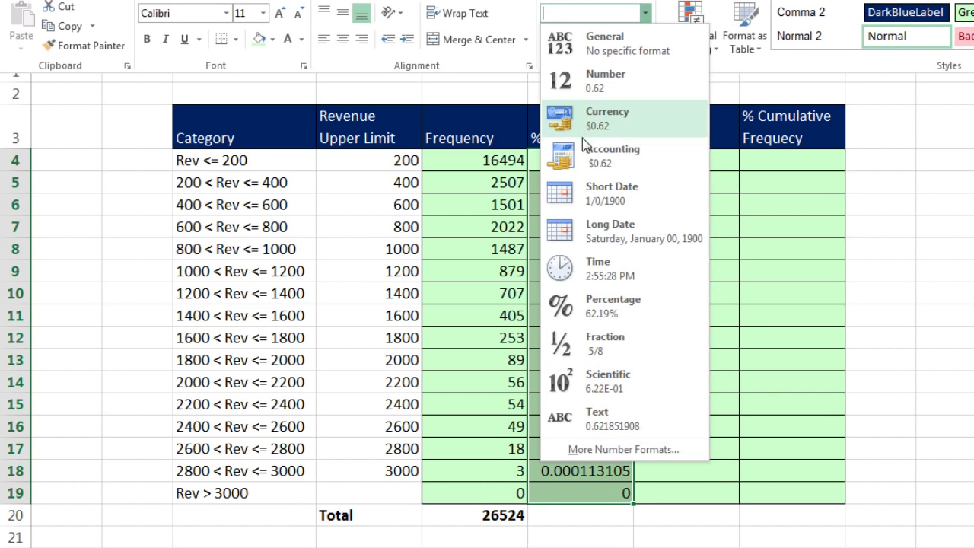
left_click(594, 312)
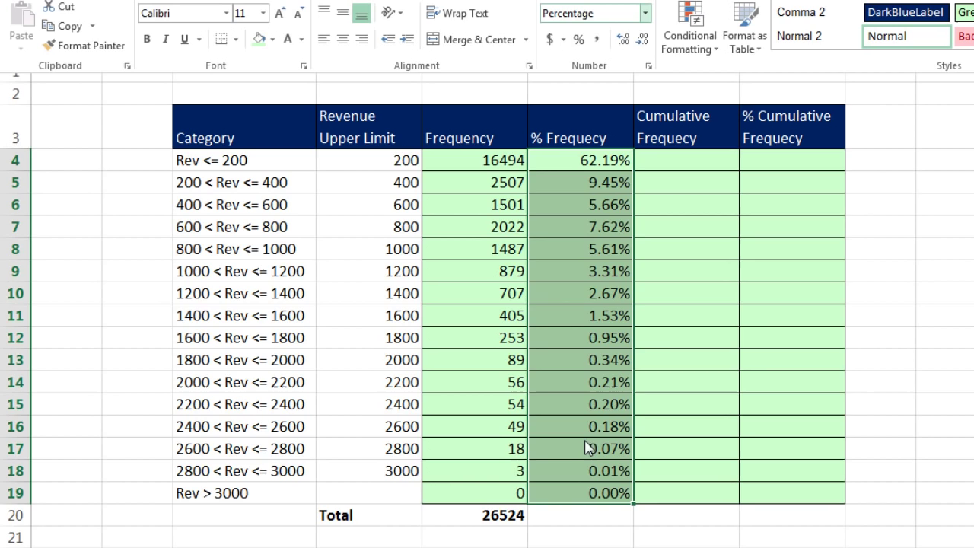
left_click(654, 161)
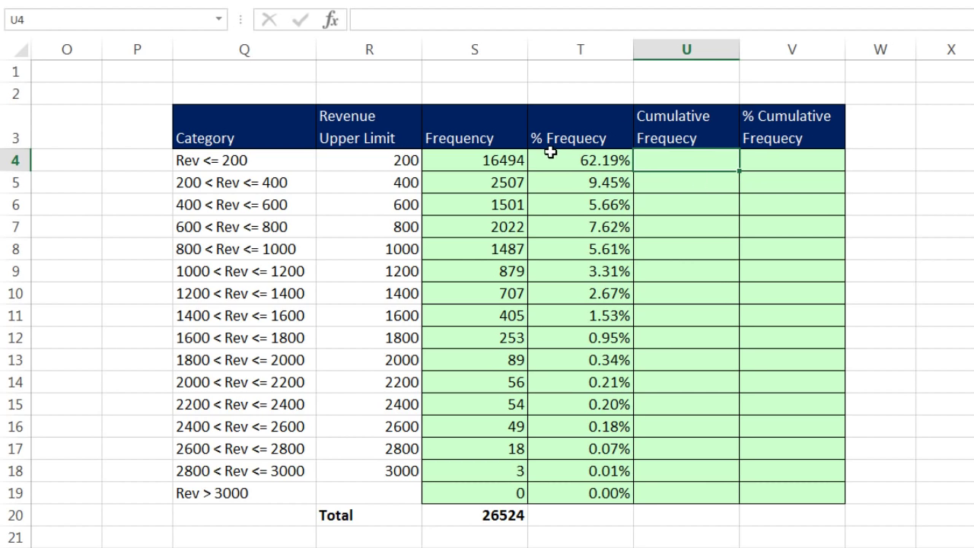
Review the frequency formula, then set U4 to =S4 as the first cumulative value.
left_click(499, 160)
left_click(668, 183)
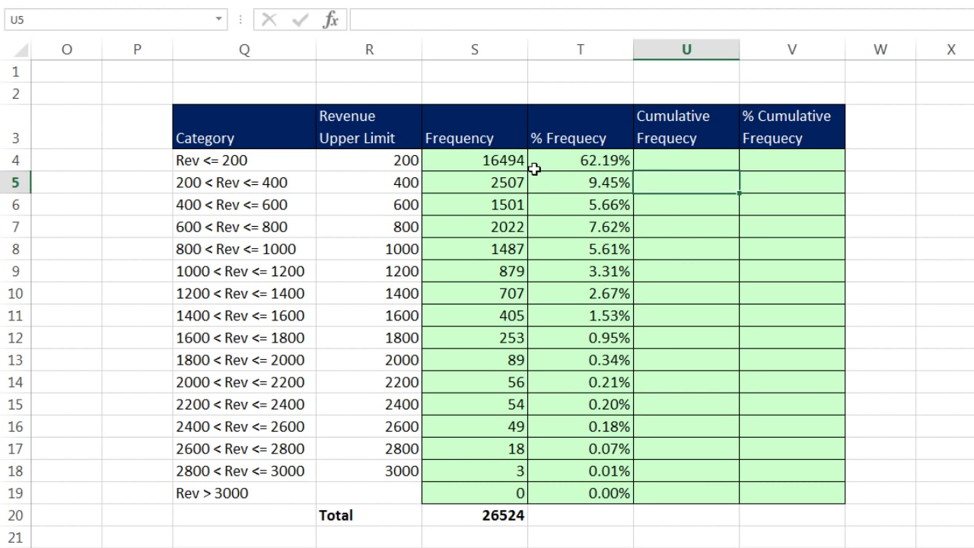
left_click(504, 169)
left_click_drag(505, 169, 488, 207)
left_click(680, 211)
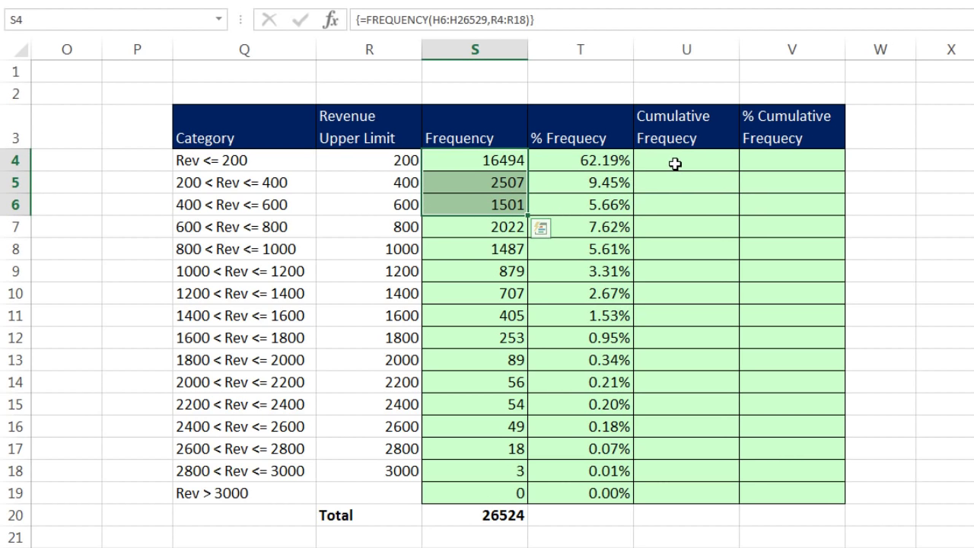
left_click(675, 164)
type("=")
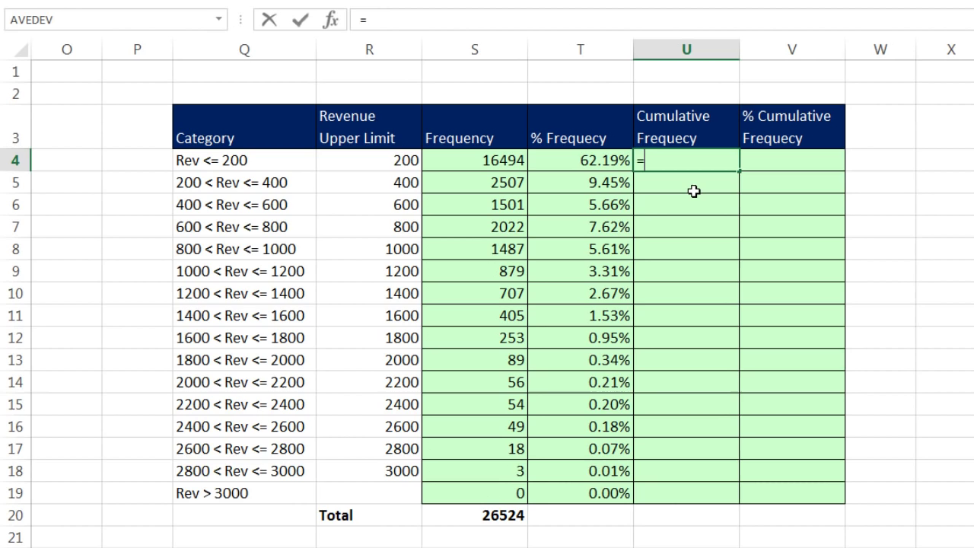
key("Left")
key("Left")
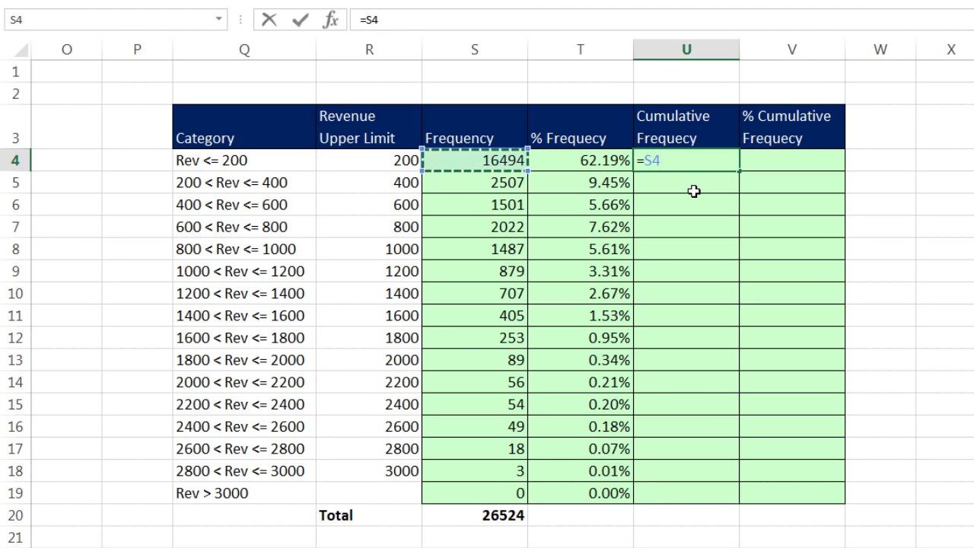
key("Return")
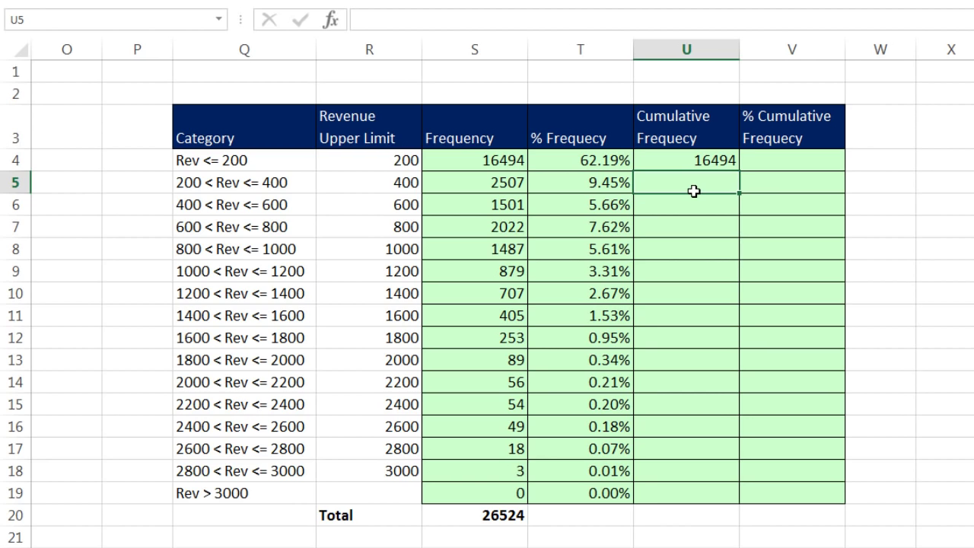
Enter =U4+S5 in U5 and fill the running total down to U19.
type("=")
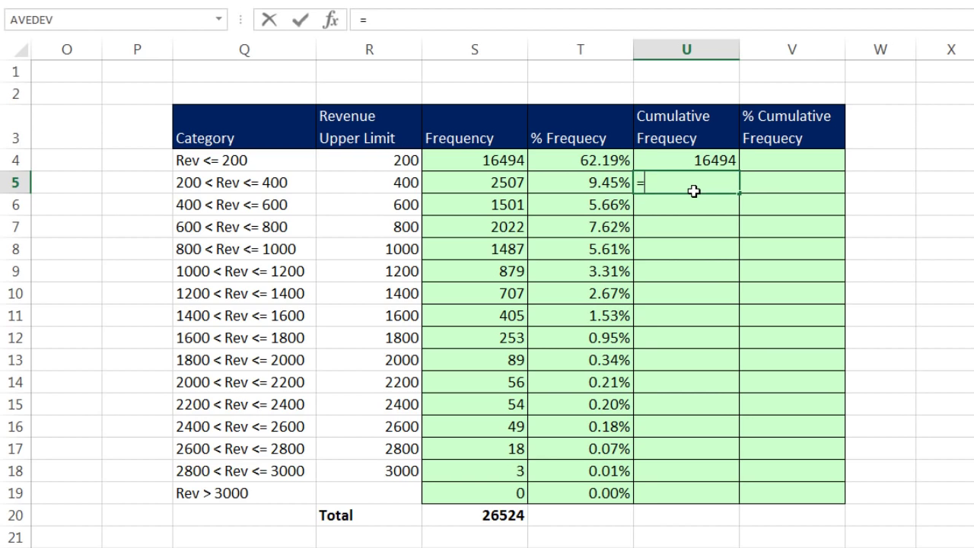
key("Up")
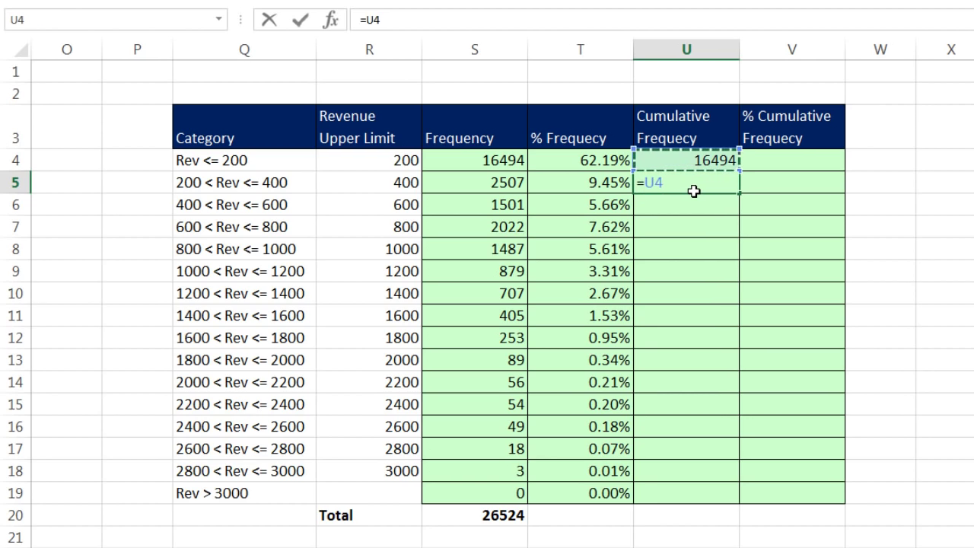
type("+")
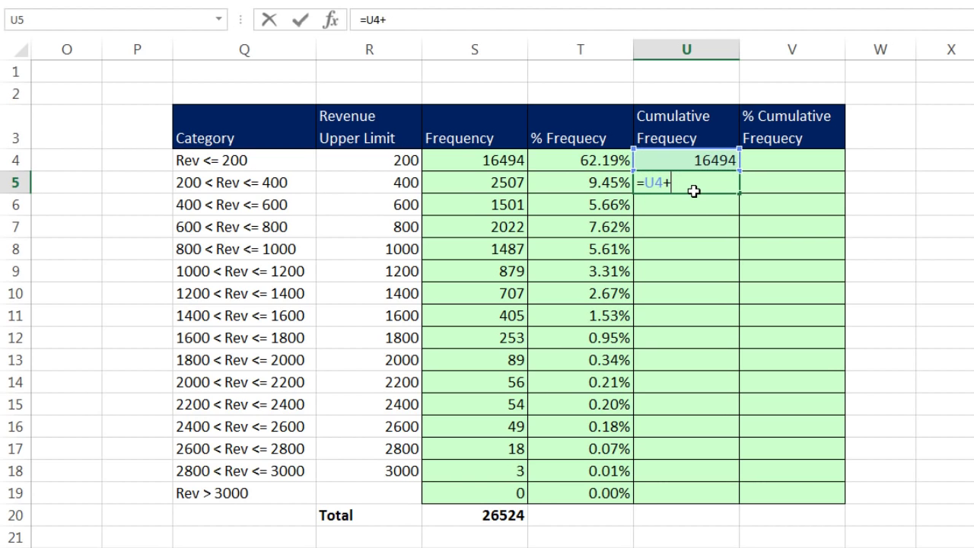
key("Left")
key("Left")
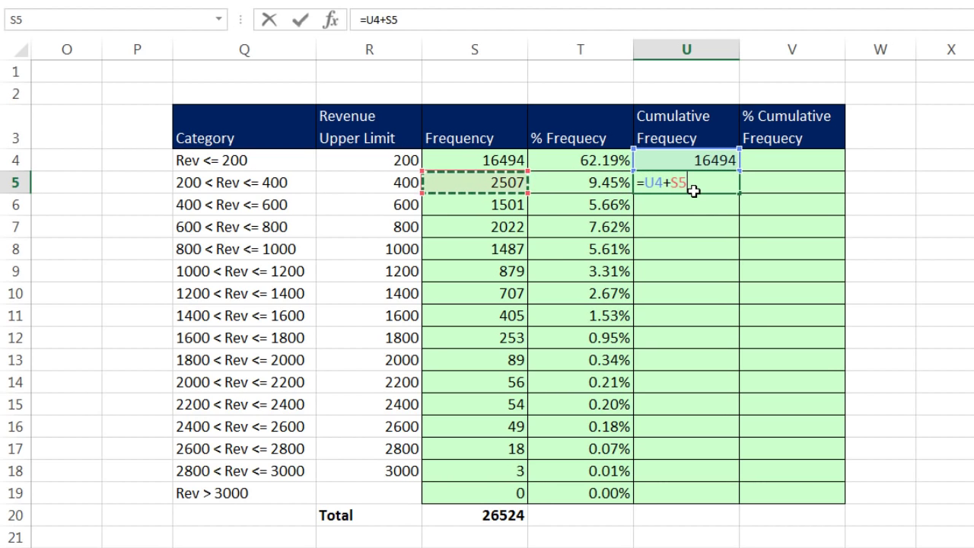
key("ctrl+Return")
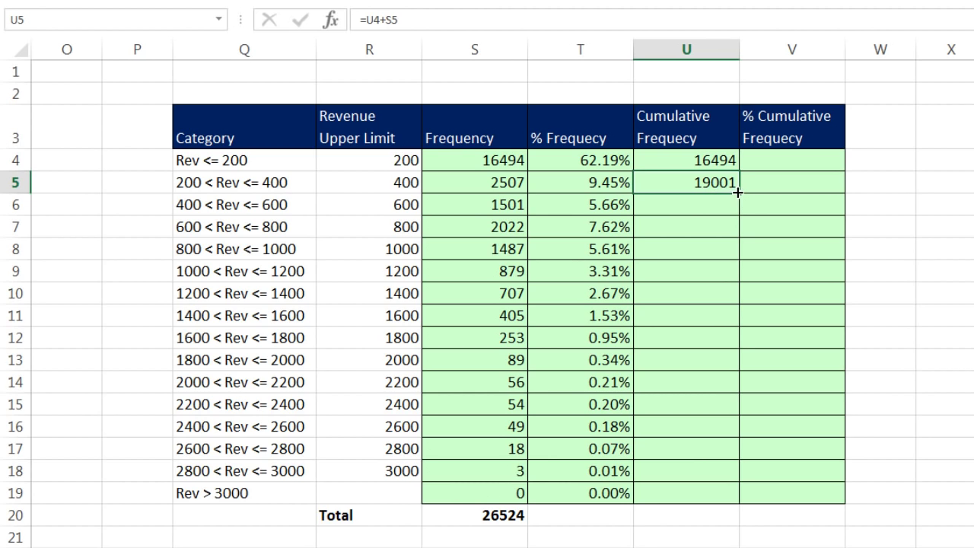
left_click_drag(738, 194, 711, 503)
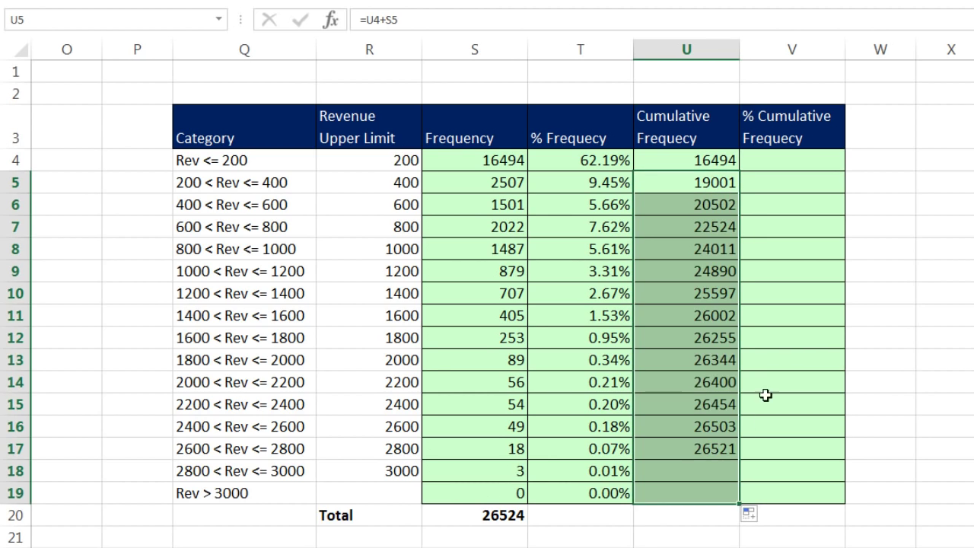
Verify the running totals in U18 and U19 against the frequencies, ending at 26524.
left_click(708, 494)
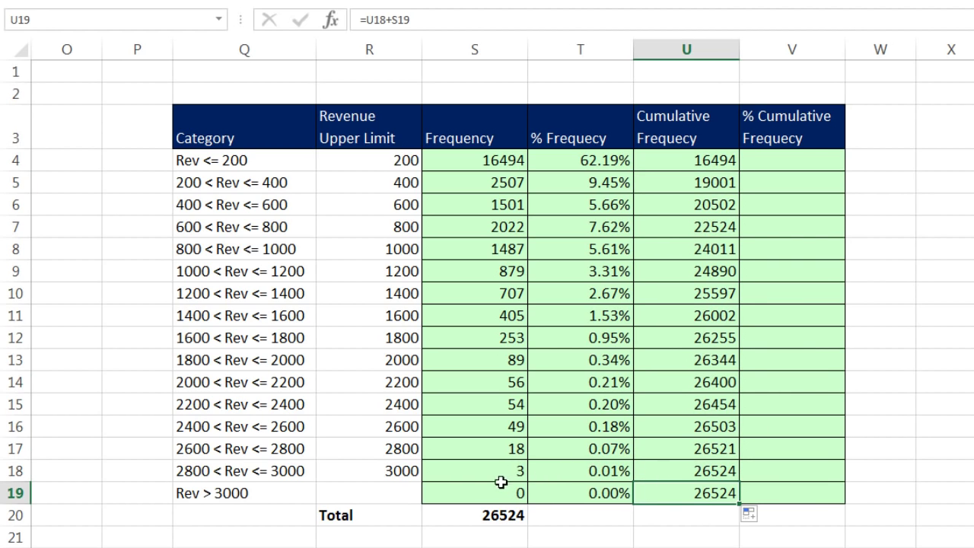
left_click(503, 489)
left_click(722, 466)
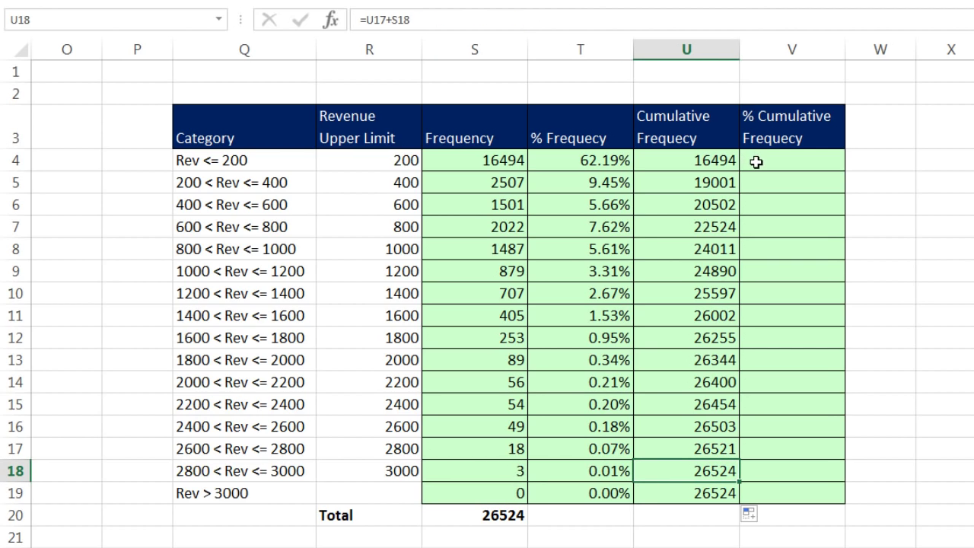
left_click(762, 162)
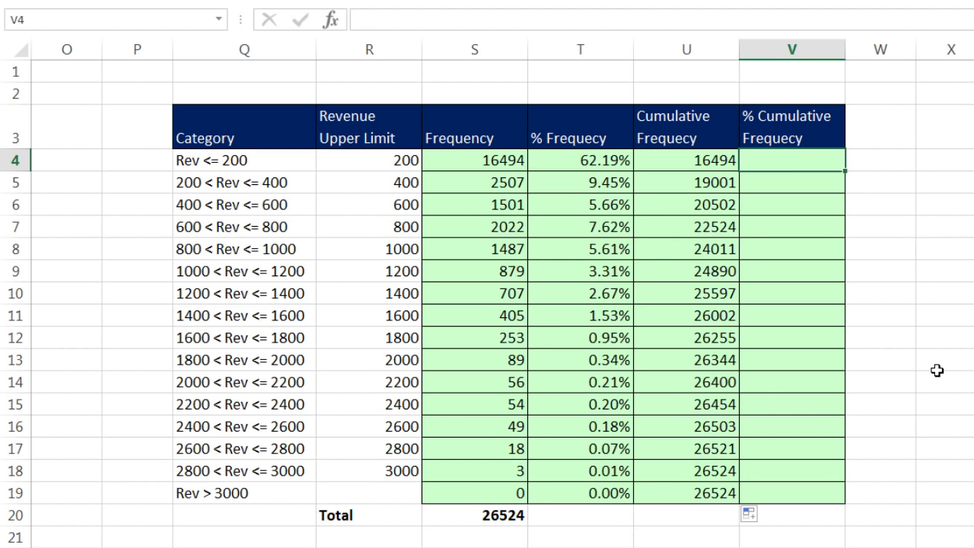
Fill V4:V19 with =U4/$U$19 and format the results as percentages, 62.19% to 100.00%.
type("=")
key("Left")
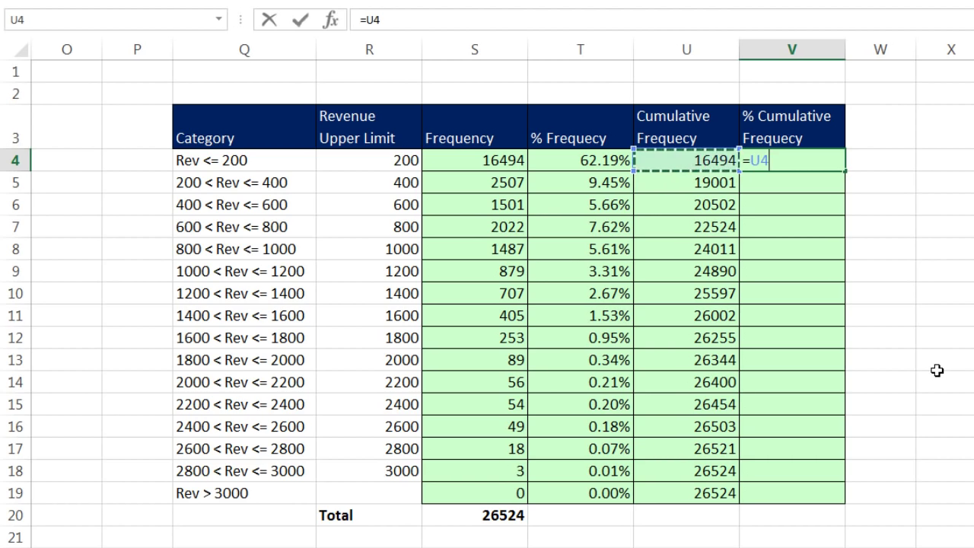
type("/")
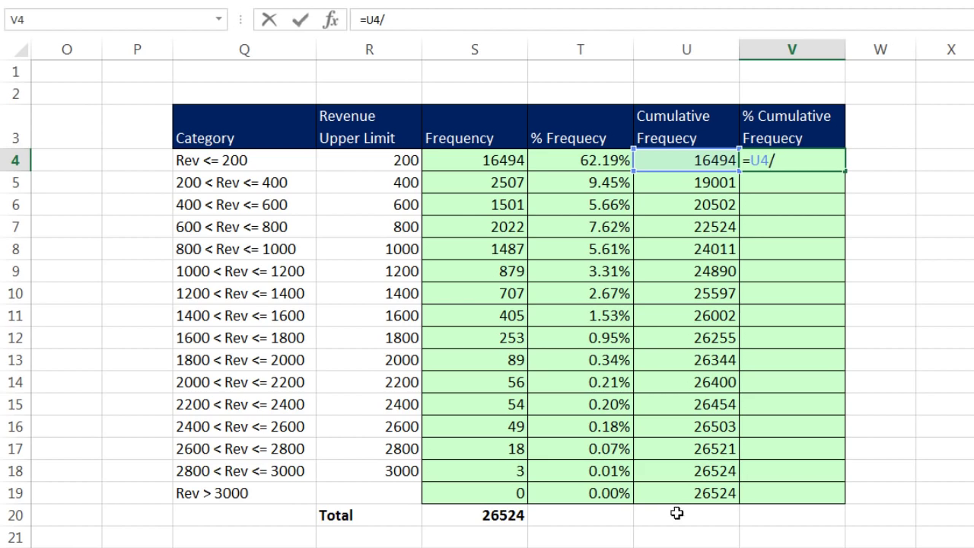
left_click(719, 496)
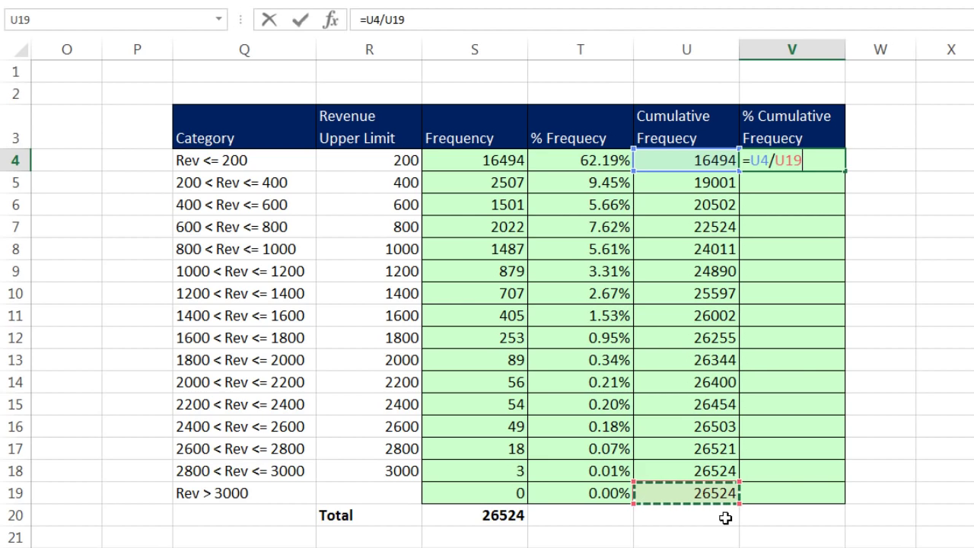
key("F4")
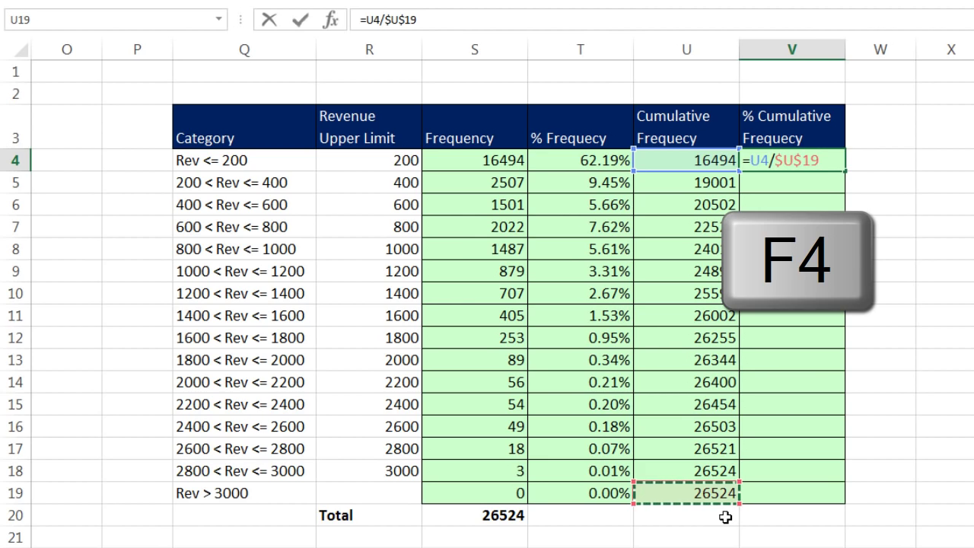
key("ctrl+Return")
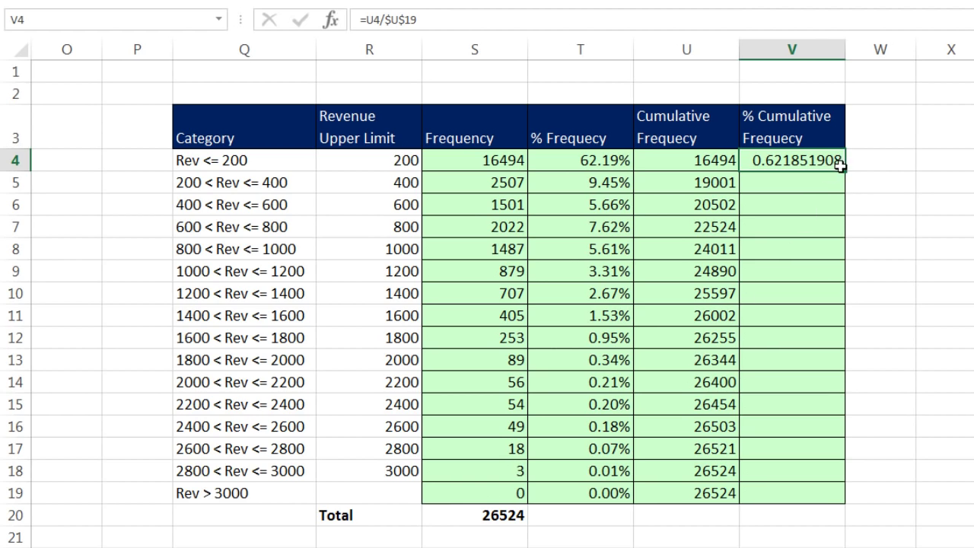
left_click_drag(845, 172, 832, 504)
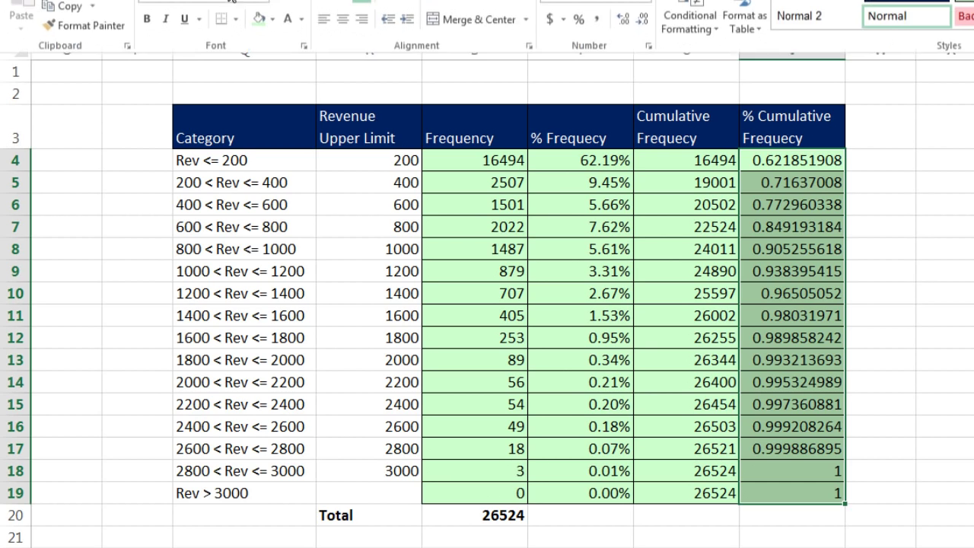
left_click(645, 13)
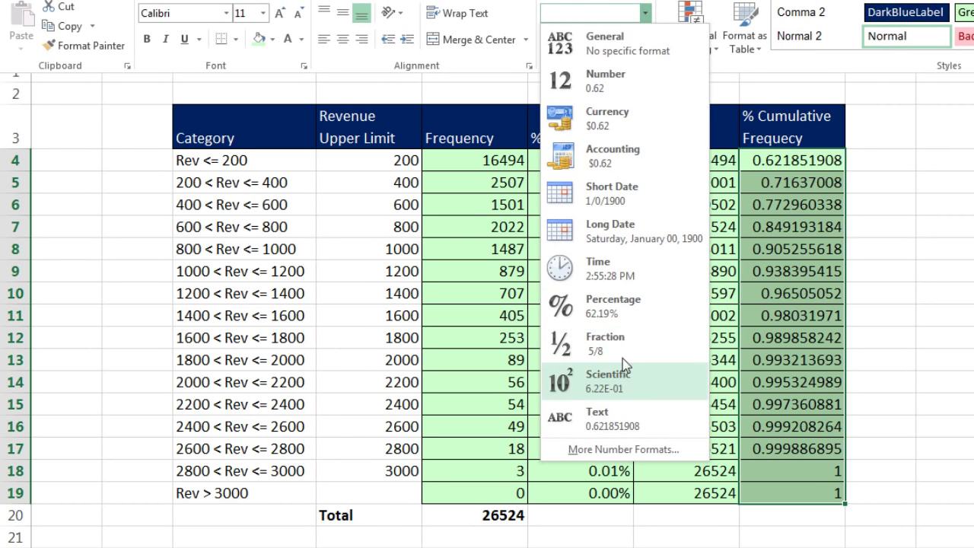
left_click(623, 312)
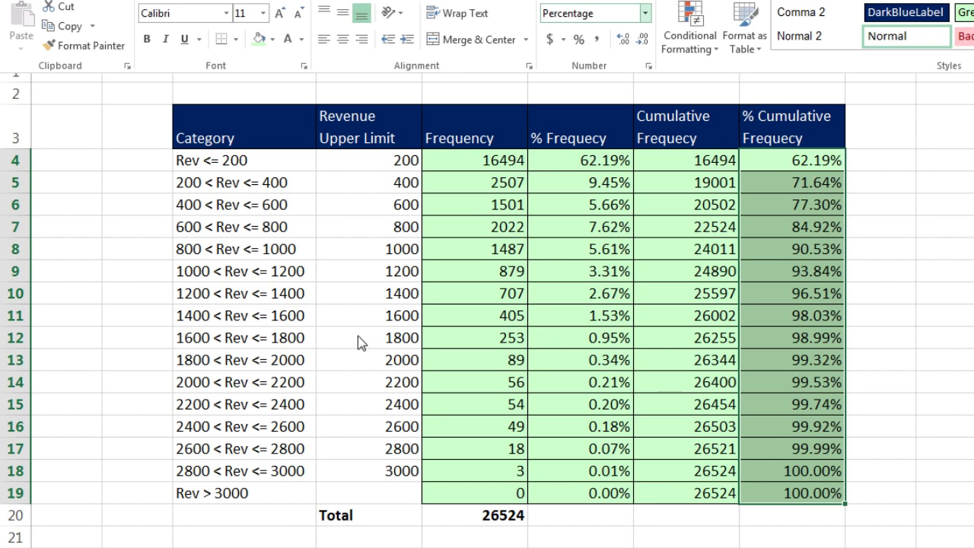
left_click(236, 303)
left_click(183, 288)
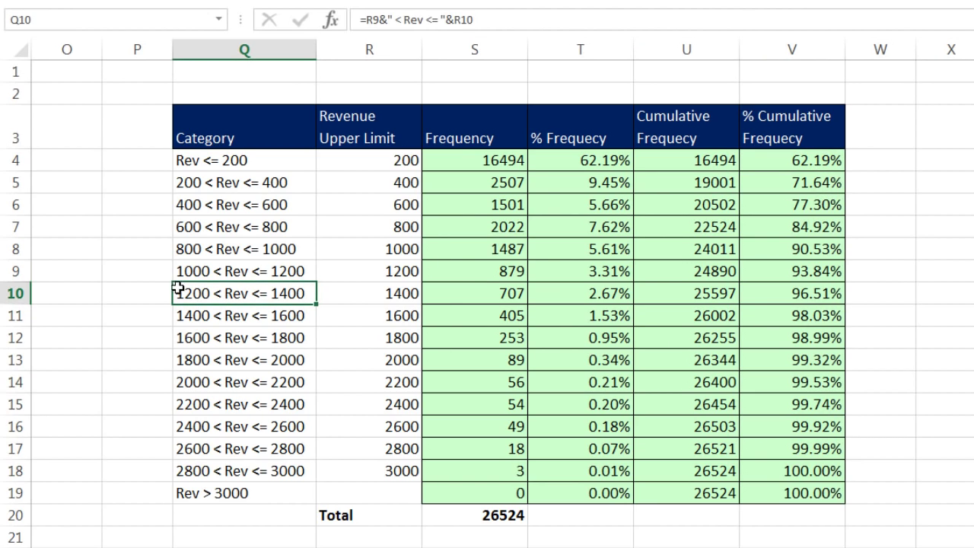
left_click_drag(175, 287, 798, 296)
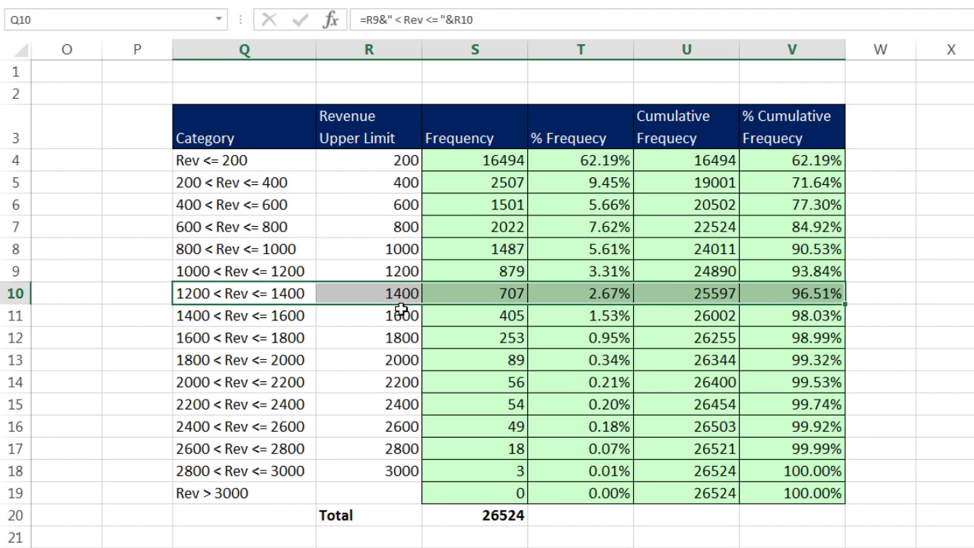
left_click(799, 299)
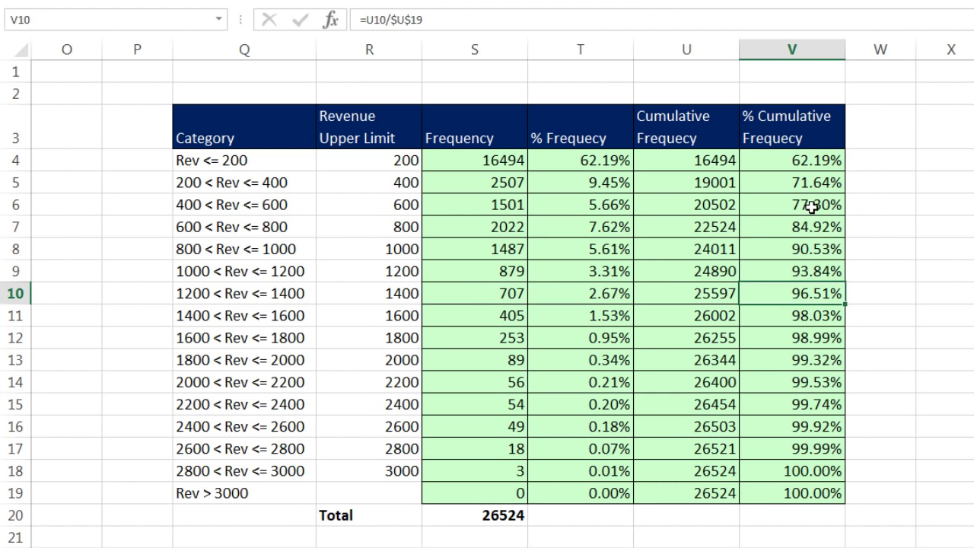
left_click_drag(799, 207, 204, 205)
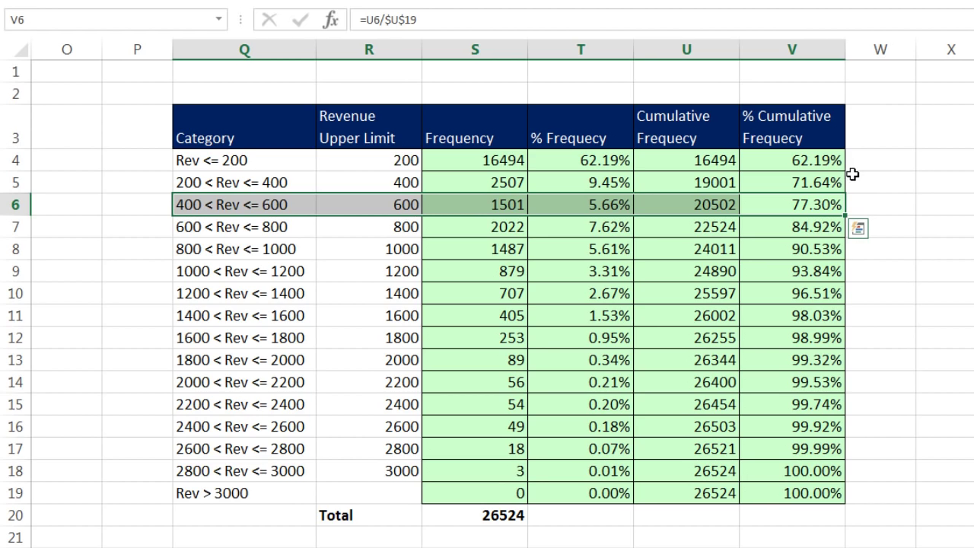
left_click_drag(784, 161, 787, 495)
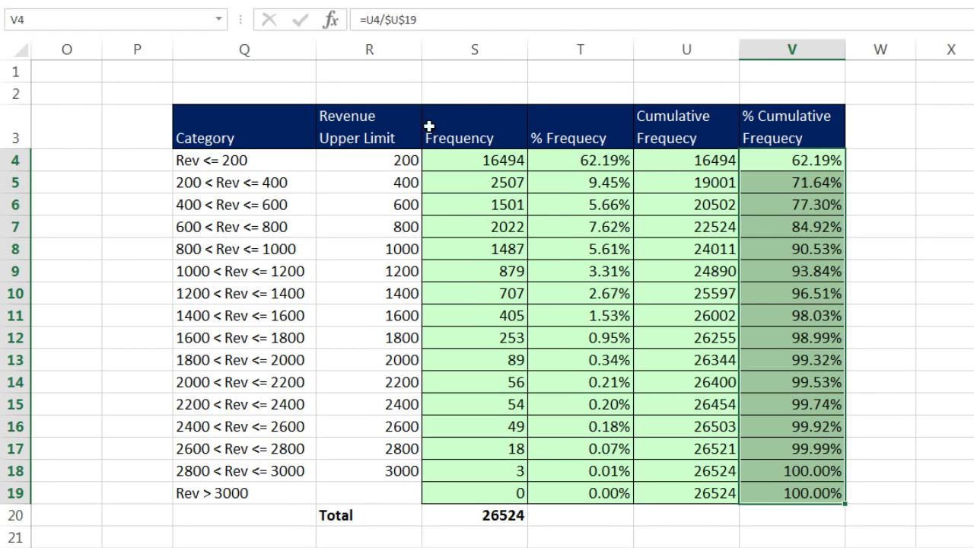
Select R3:S18 together with V3:V18, headers included, as the chart data.
left_click_drag(385, 132, 492, 480)
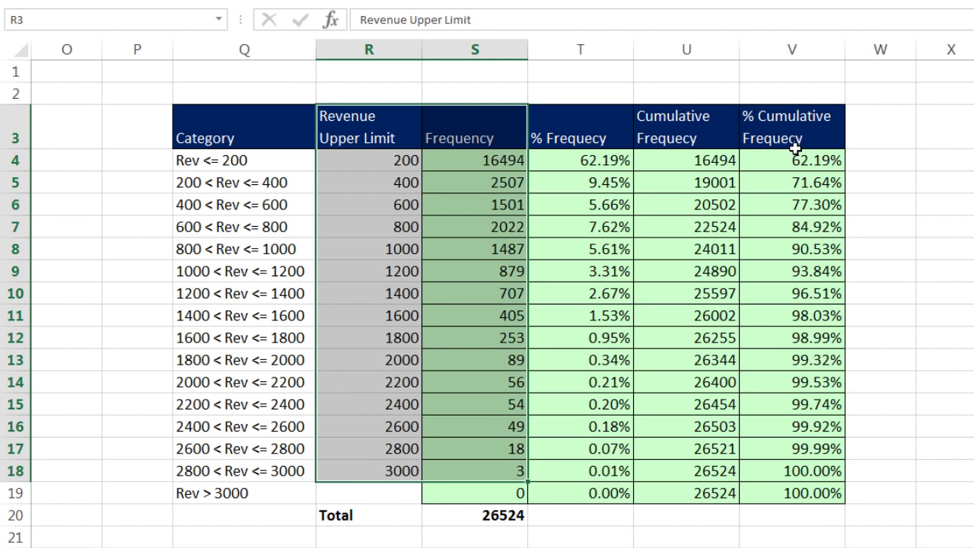
left_click_drag(794, 124, 799, 466)
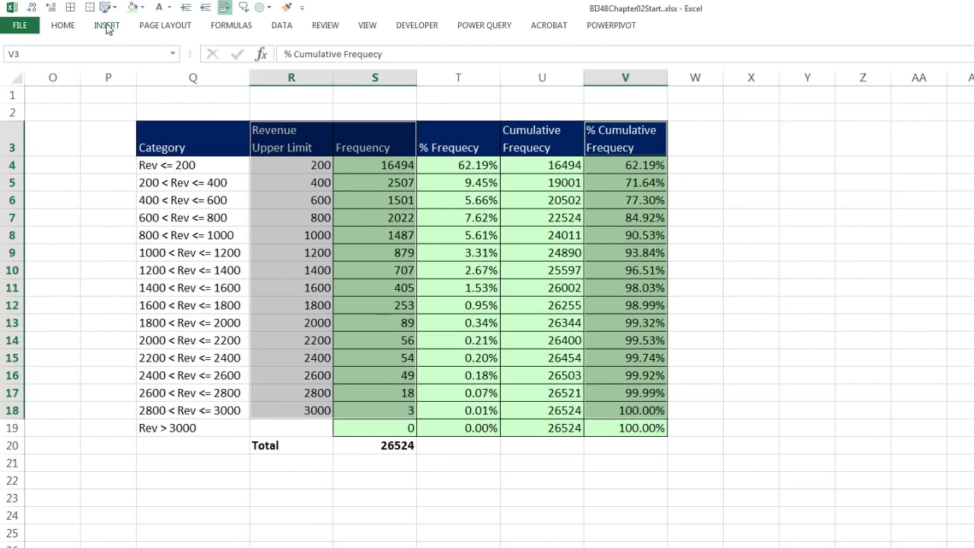
Insert a Clustered Column - Line on Secondary Axis combo chart and move it beside the table.
left_click(108, 27)
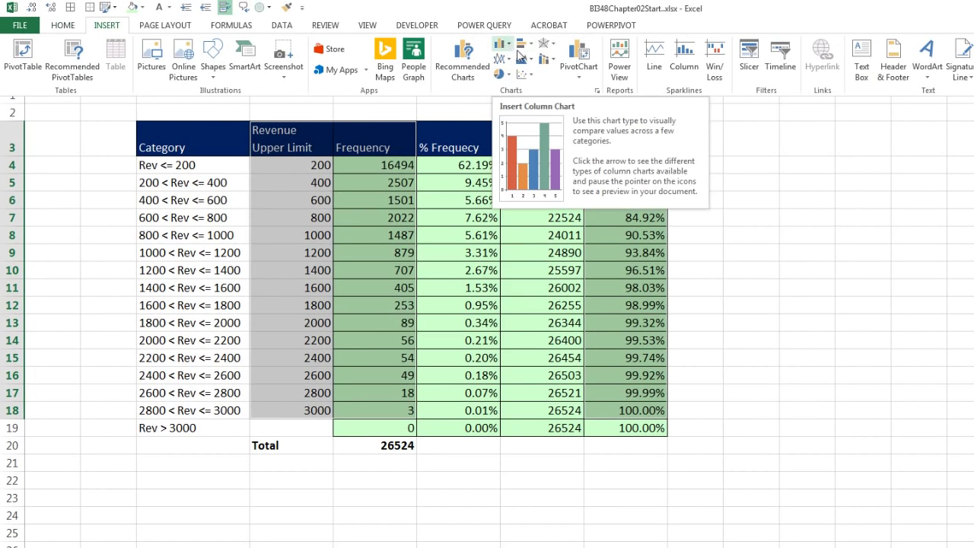
left_click(555, 61)
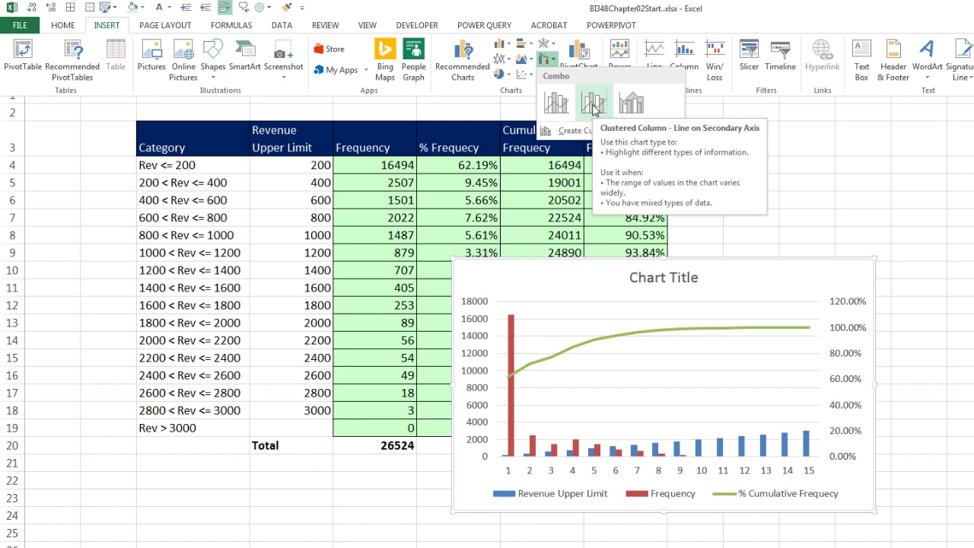
left_click(593, 109)
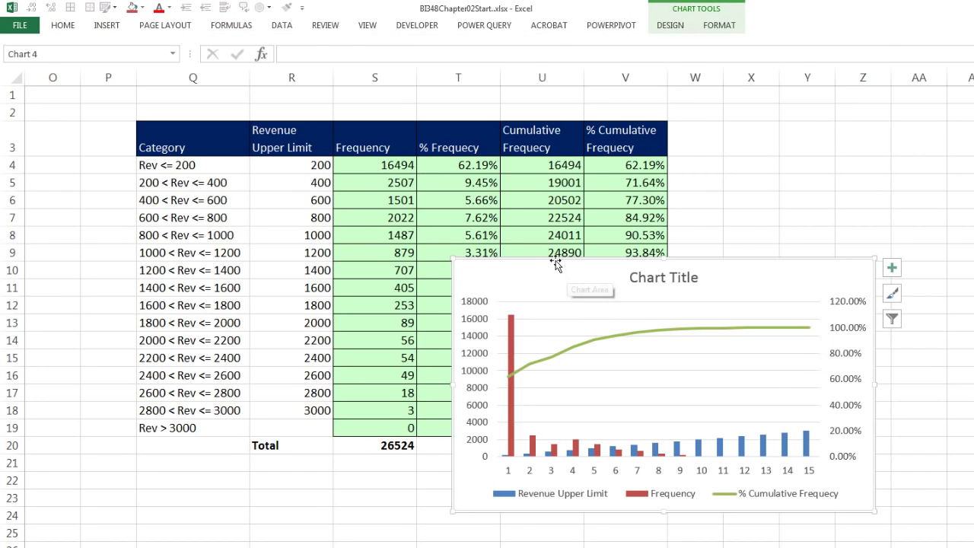
left_click_drag(555, 263, 708, 183)
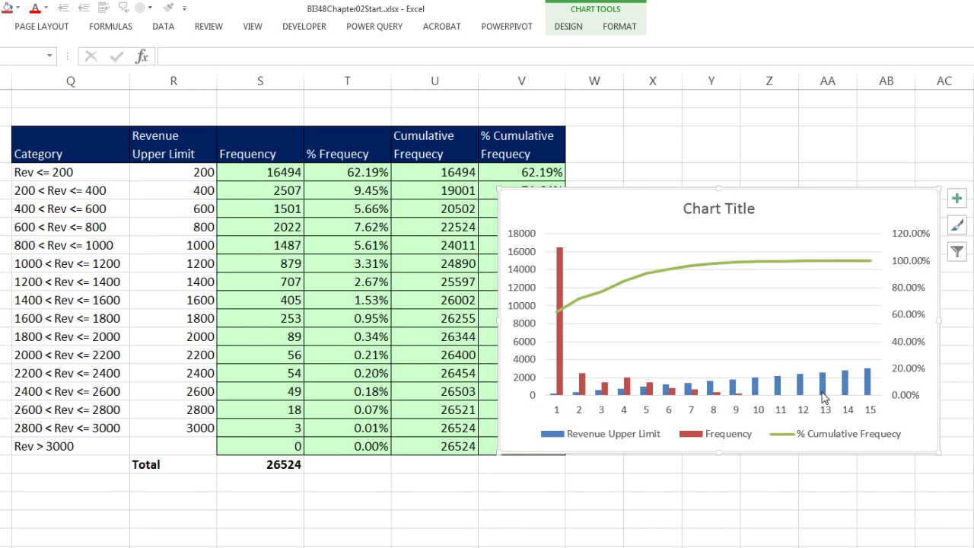
Delete the Revenue Upper Limit series and set the horizontal axis labels to R4:R18.
left_click(755, 388)
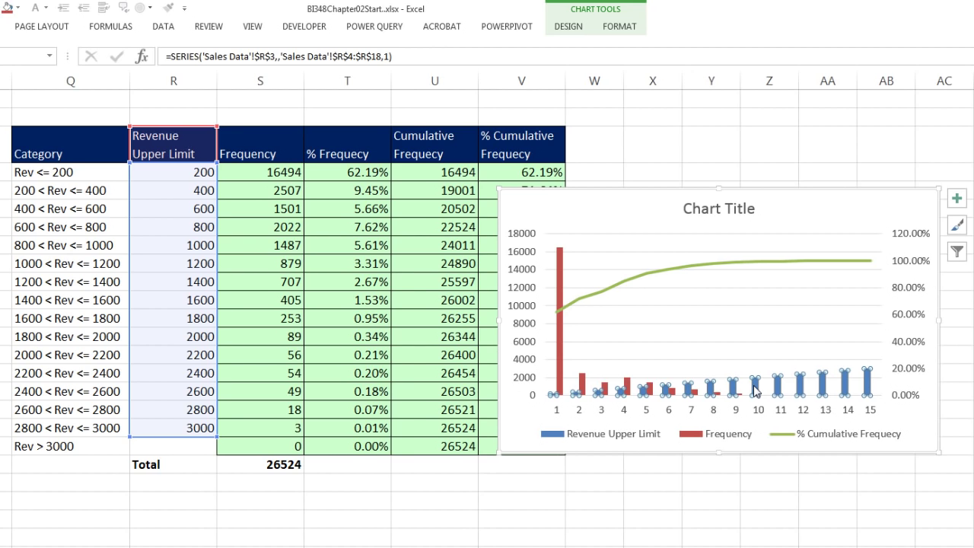
key("Delete")
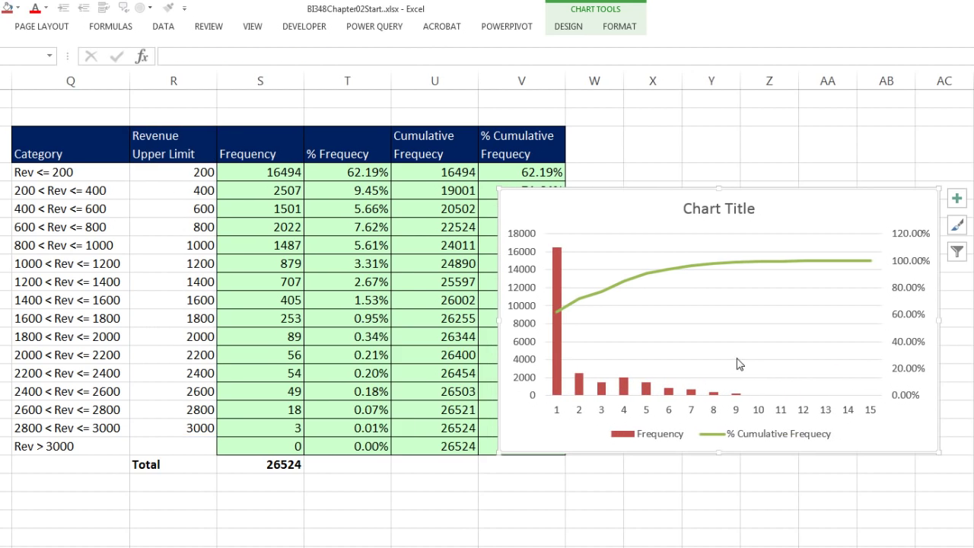
right_click(796, 203)
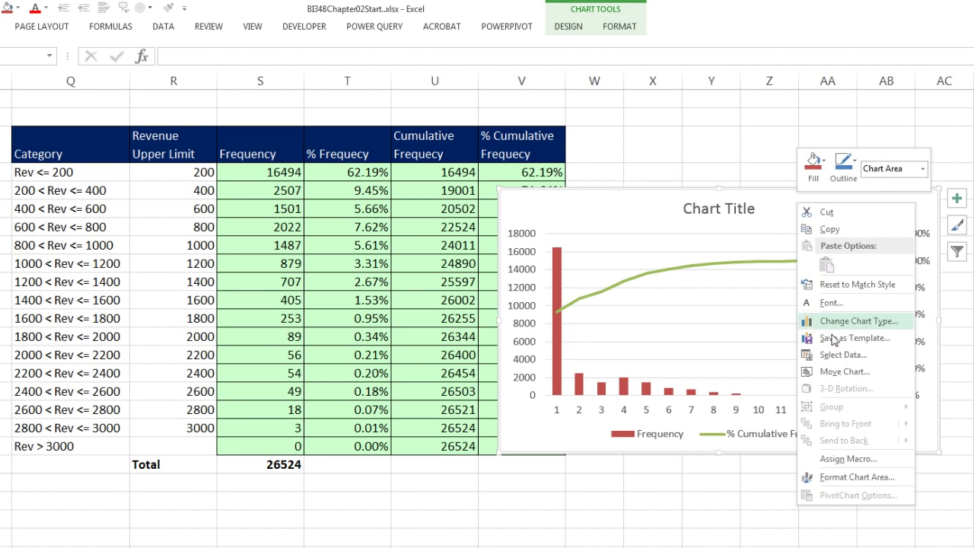
left_click(835, 355)
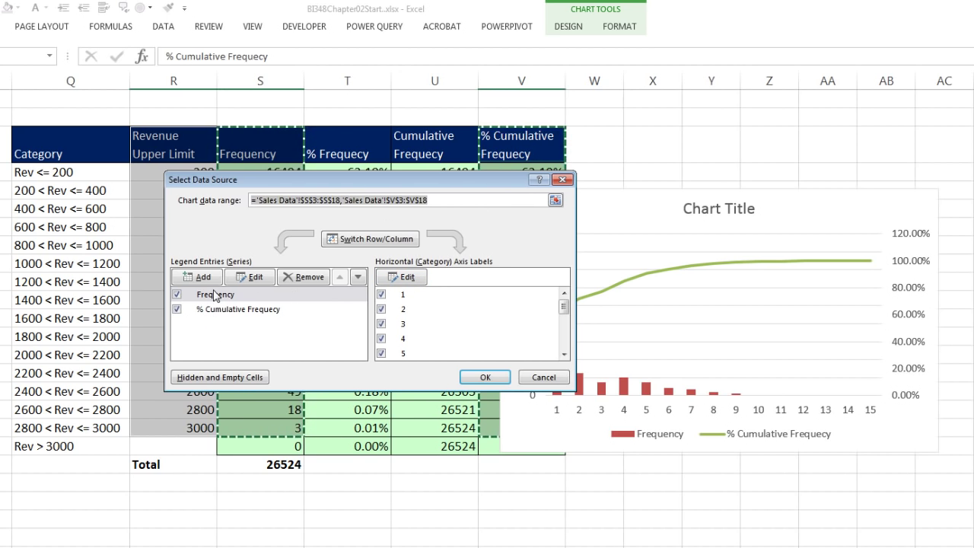
left_click(407, 277)
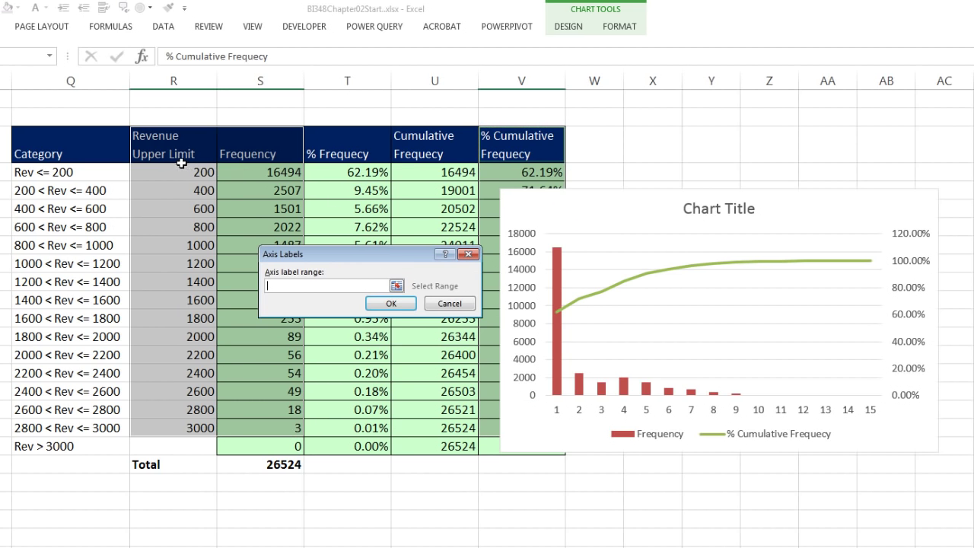
left_click_drag(166, 172, 183, 427)
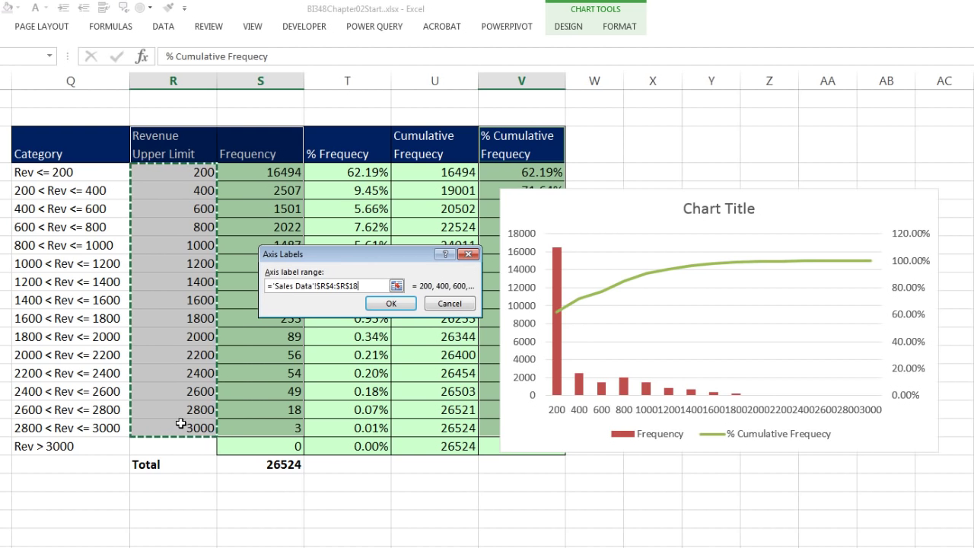
left_click(388, 304)
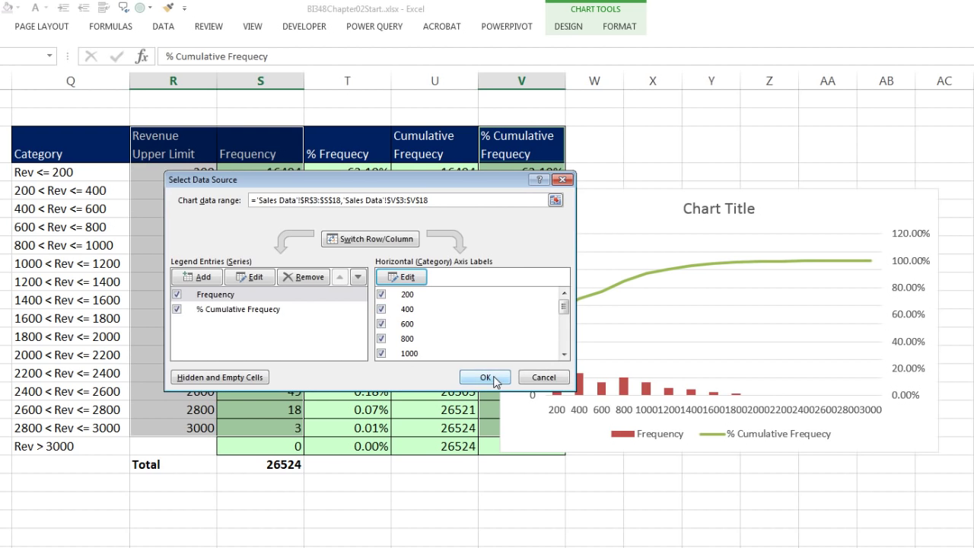
left_click(485, 377)
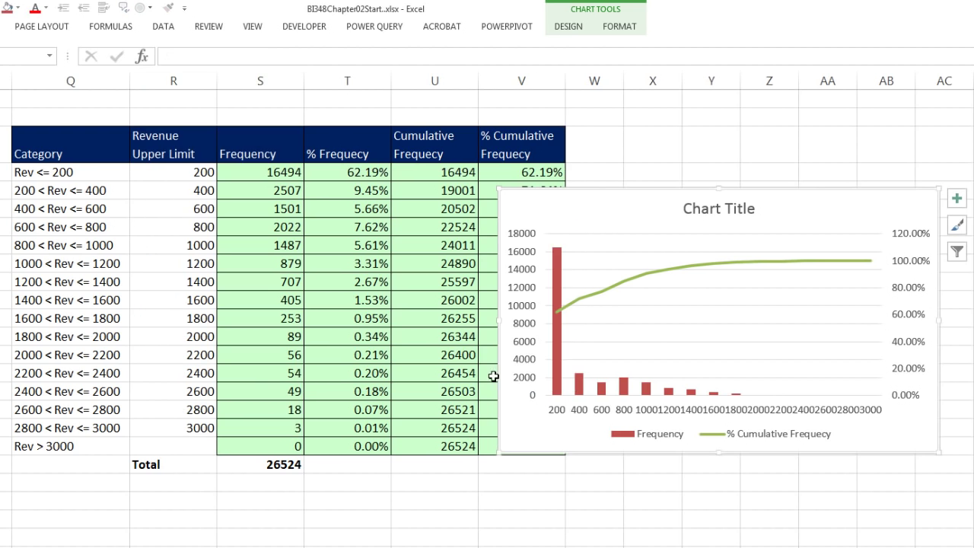
Delete the chart title and move the legend to the top of the chart.
left_click(720, 213)
key("Delete")
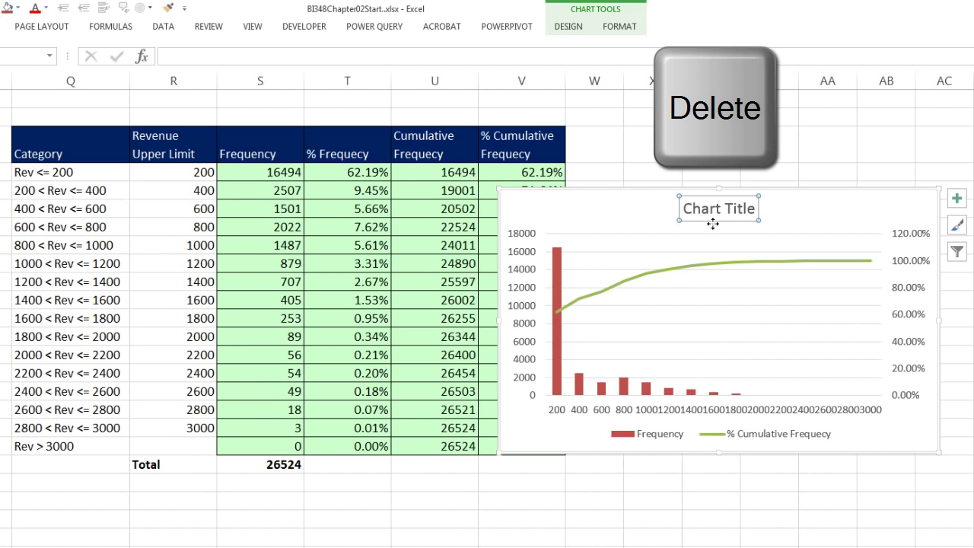
left_click(667, 439)
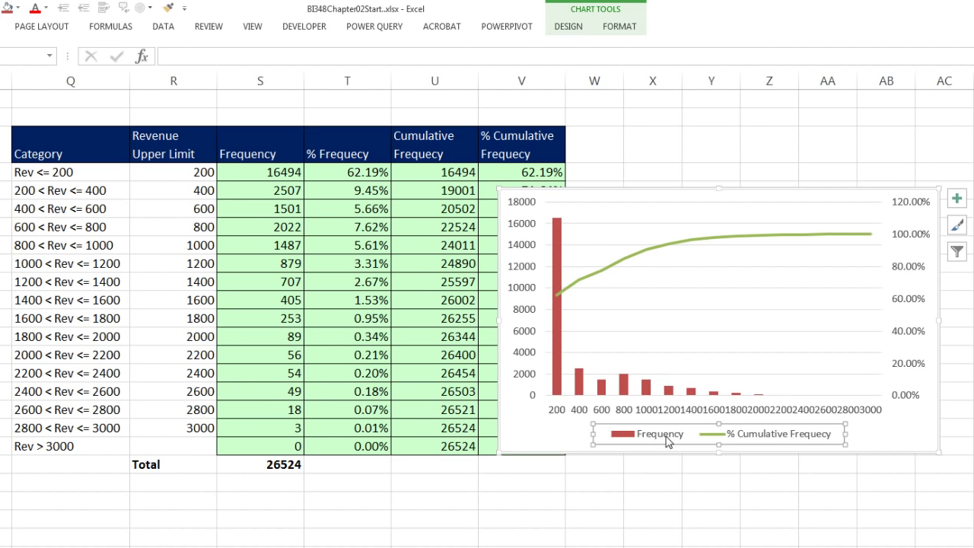
key("ctrl+1")
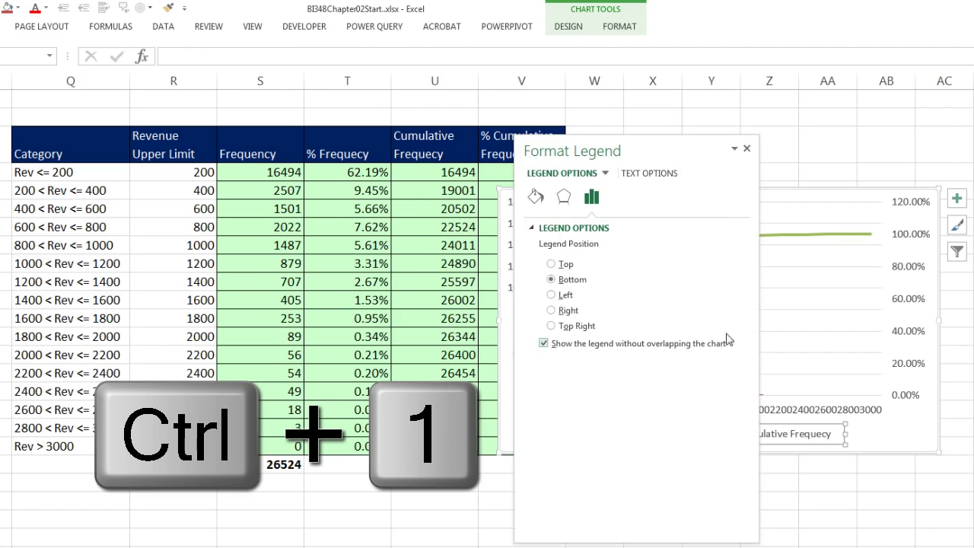
left_click_drag(659, 143, 900, 156)
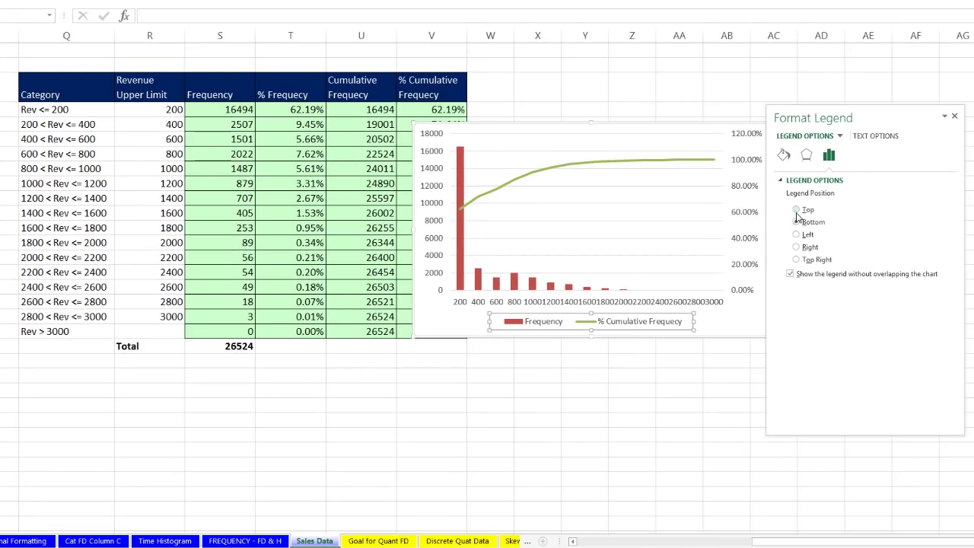
left_click(796, 210)
left_click_drag(847, 115, 274, 99)
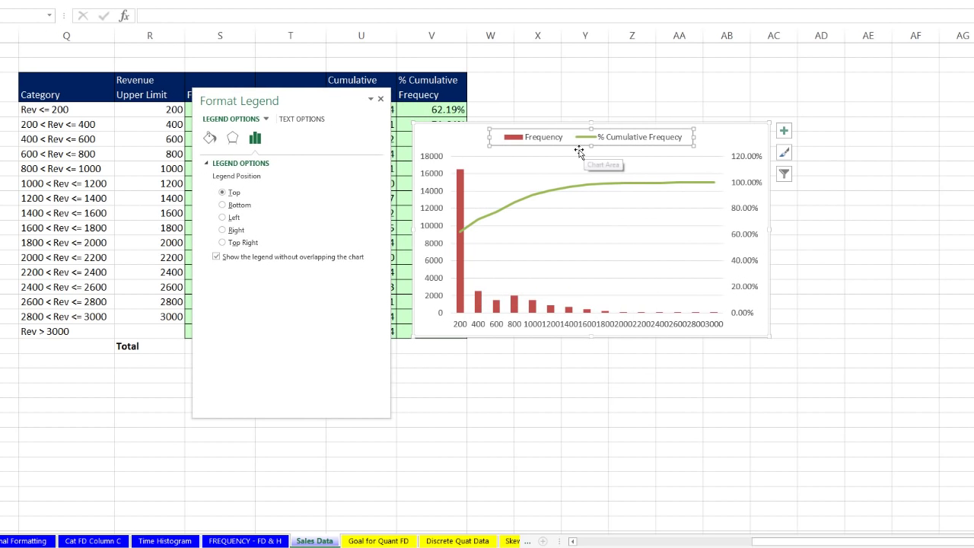
Add axis titles and link the vertical axis title to the Frequency header S3.
left_click(785, 131)
left_click(811, 156)
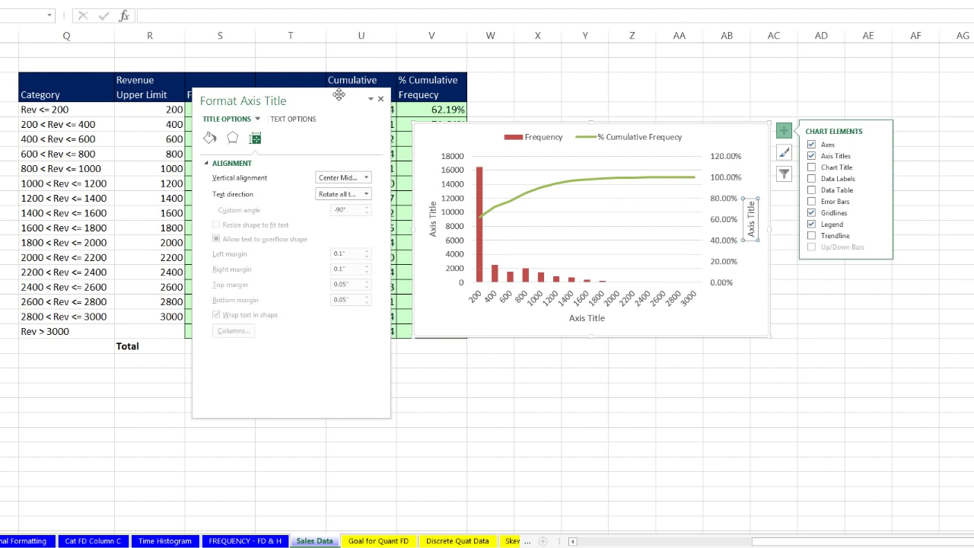
left_click_drag(339, 94, 333, 175)
left_click(433, 220)
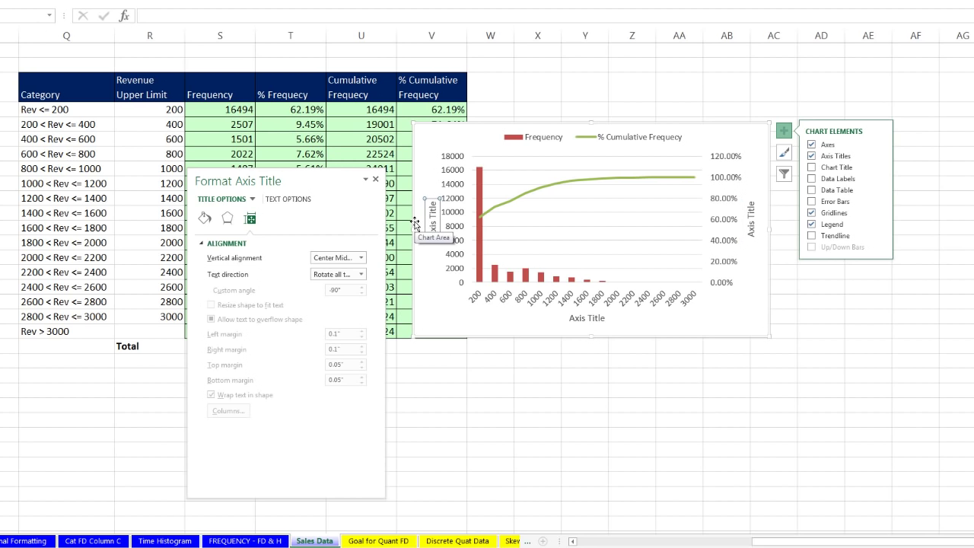
type("=")
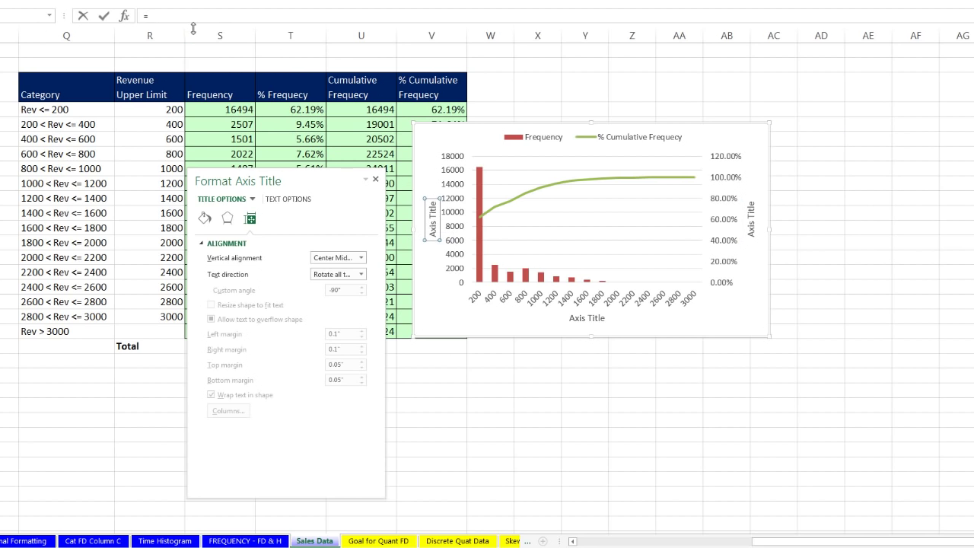
left_click(211, 81)
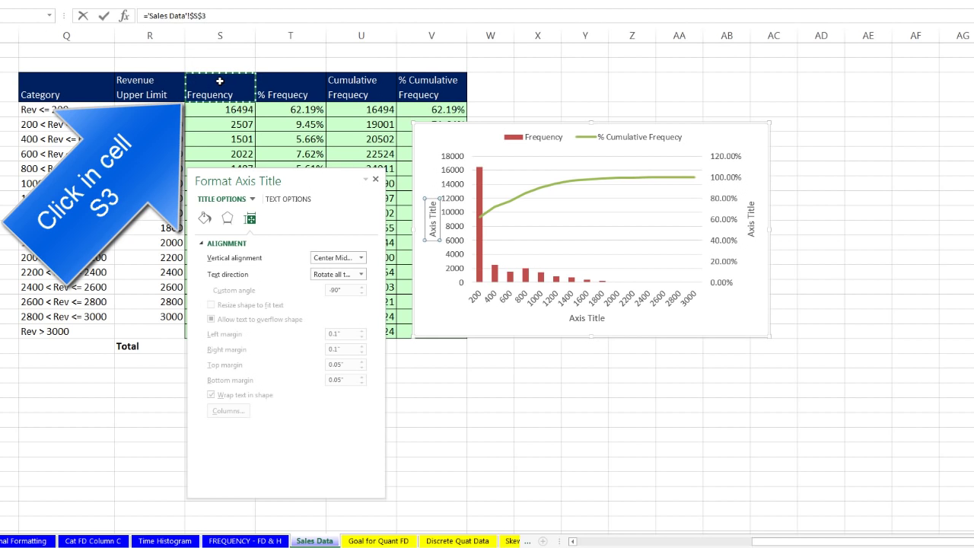
key("Return")
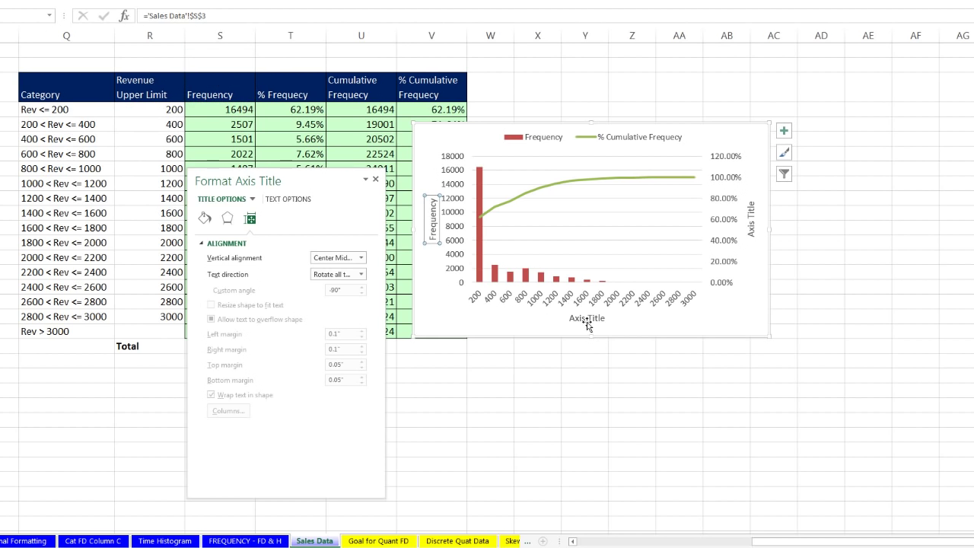
Link the horizontal axis title to cell R3, Revenue Upper Limit.
left_click(590, 320)
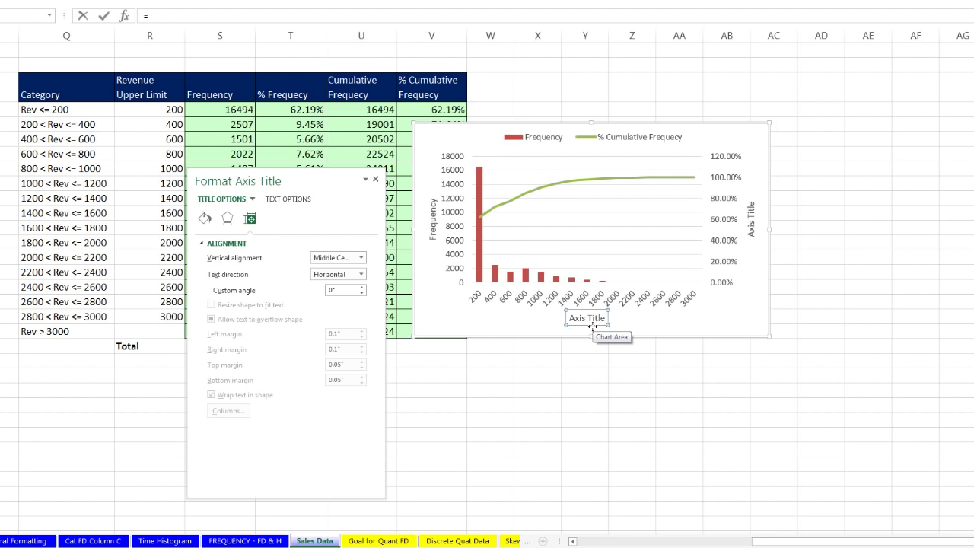
type("=")
left_click(156, 83)
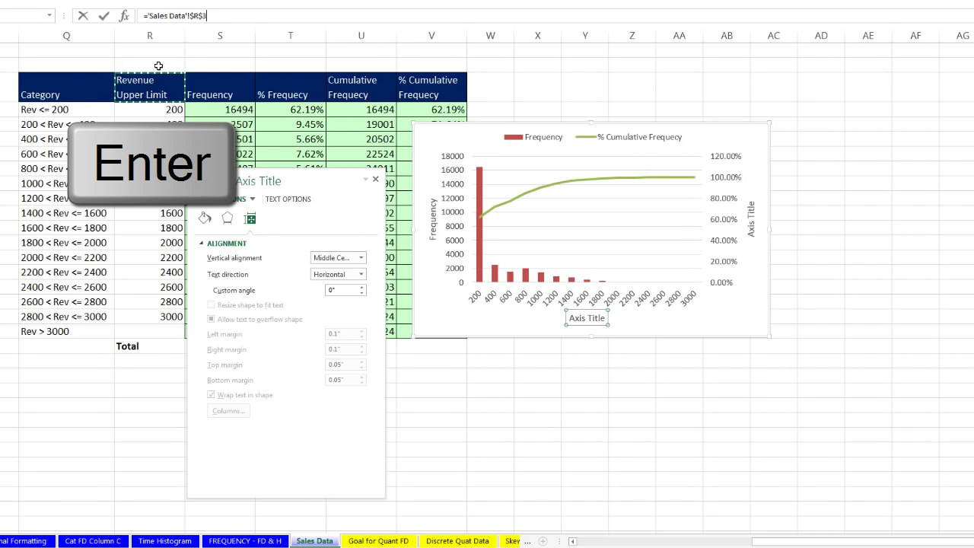
key("Return")
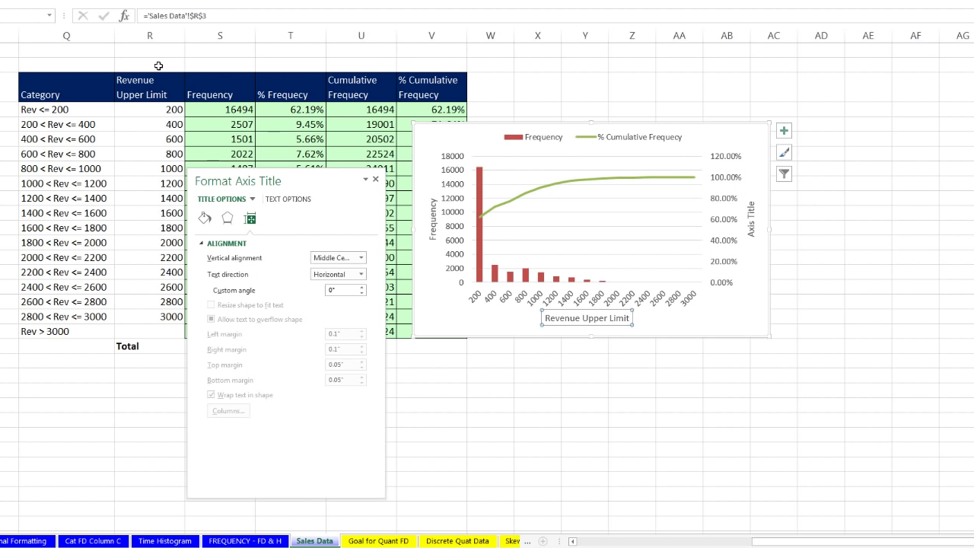
Give the Frequency bars a solid blue fill.
left_click(481, 189)
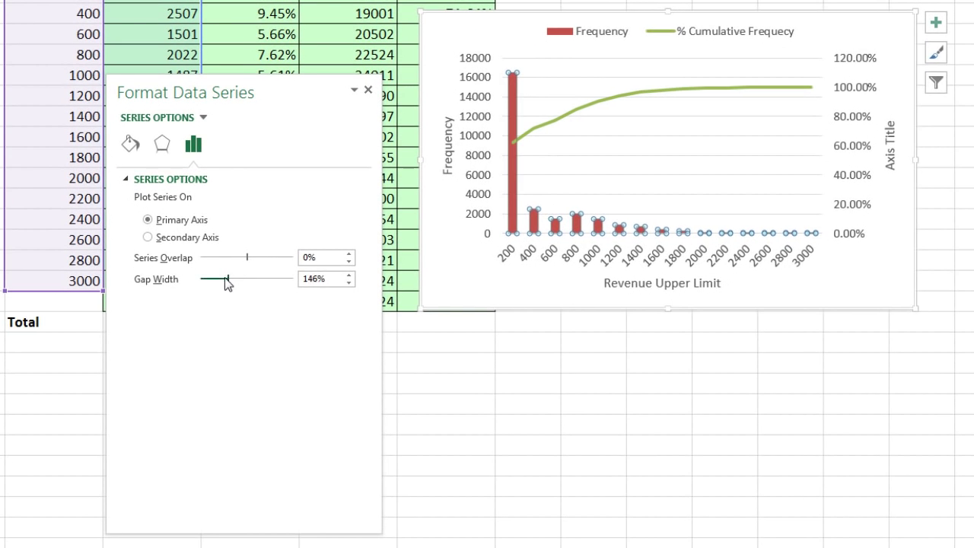
left_click(130, 145)
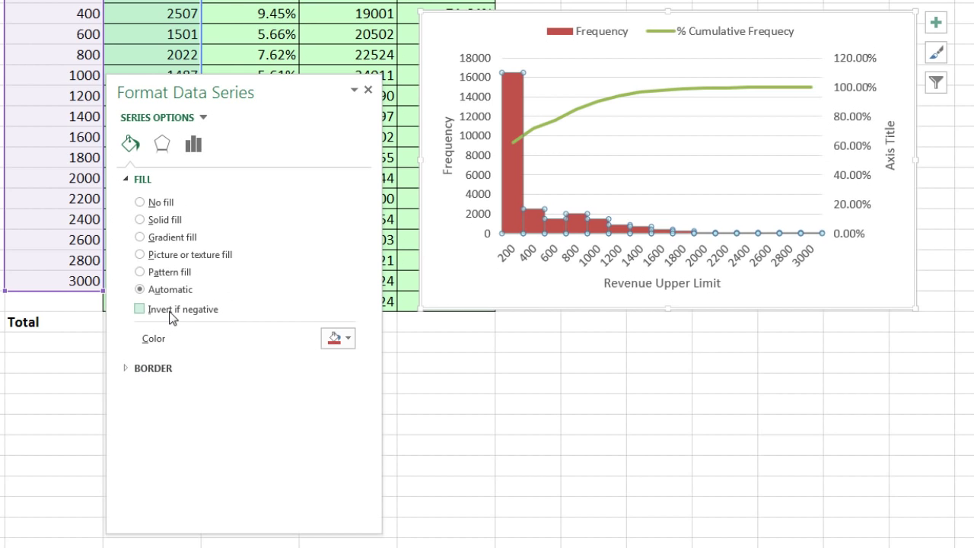
left_click(141, 226)
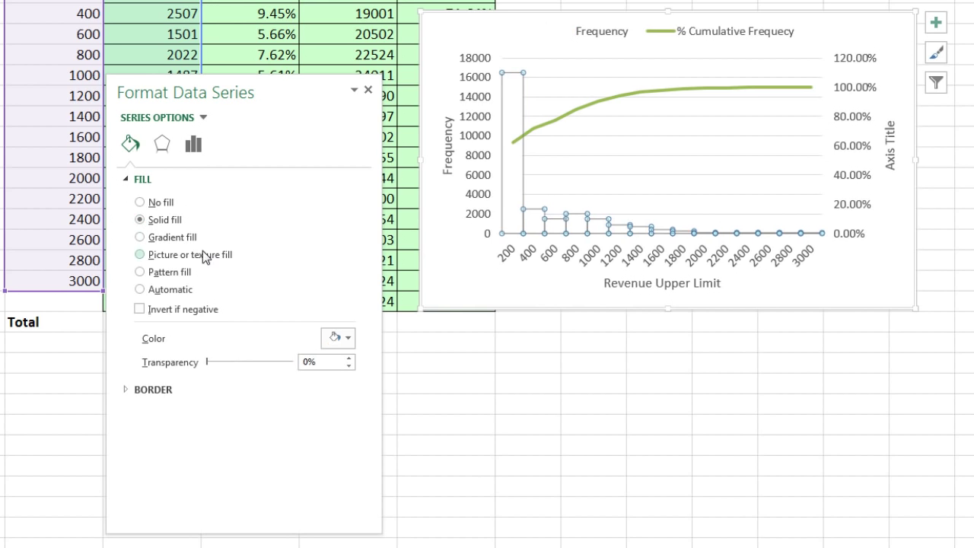
left_click(345, 339)
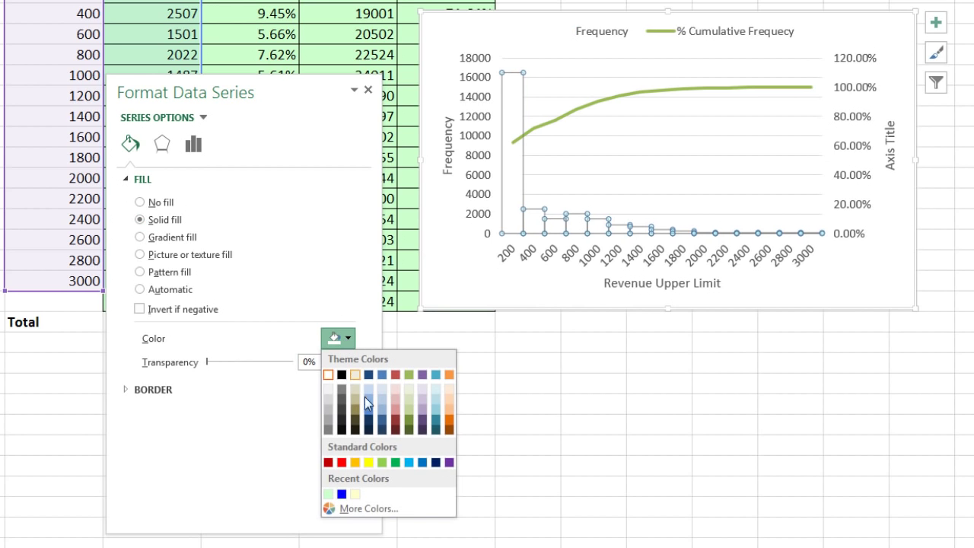
left_click(423, 463)
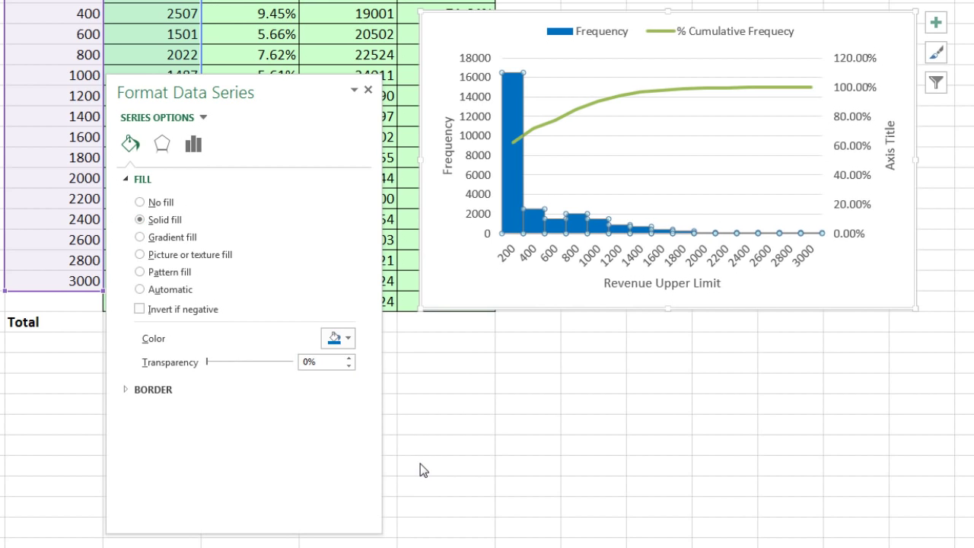
Add a solid black border to the bars and select the secondary axis title.
left_click(130, 390)
left_click(141, 430)
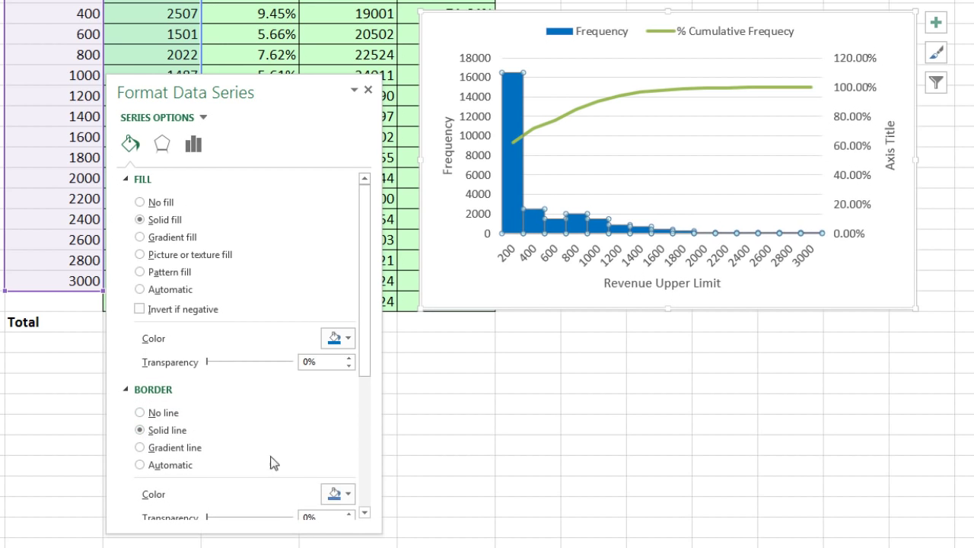
left_click(337, 495)
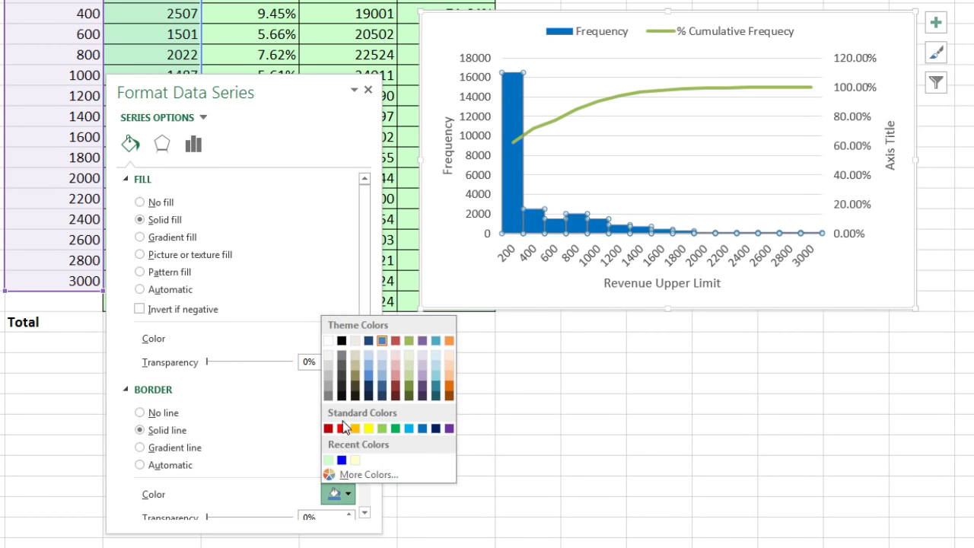
left_click(344, 345)
left_click(531, 29)
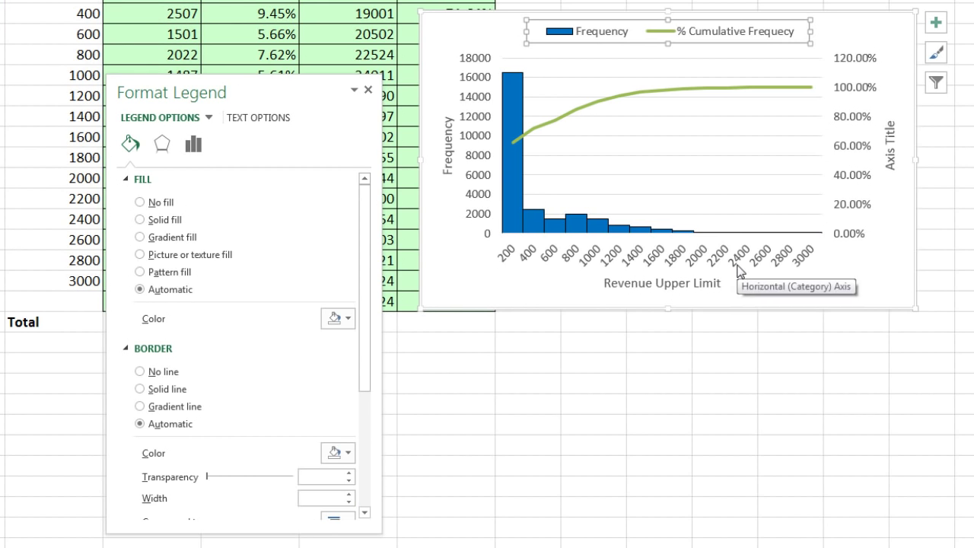
left_click(886, 153)
Remove the secondary axis title, reposition the chart and copy it.
key("Delete")
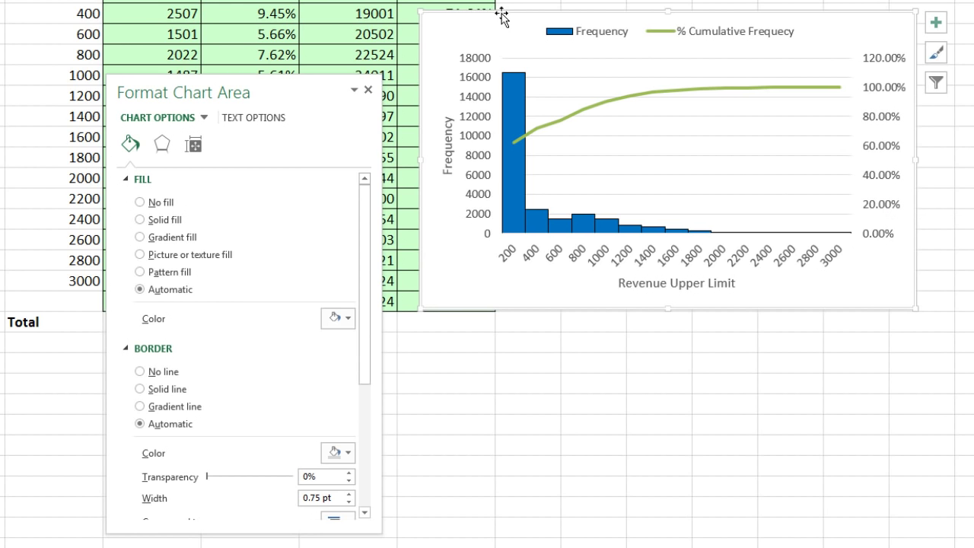
left_click_drag(497, 13, 516, 2)
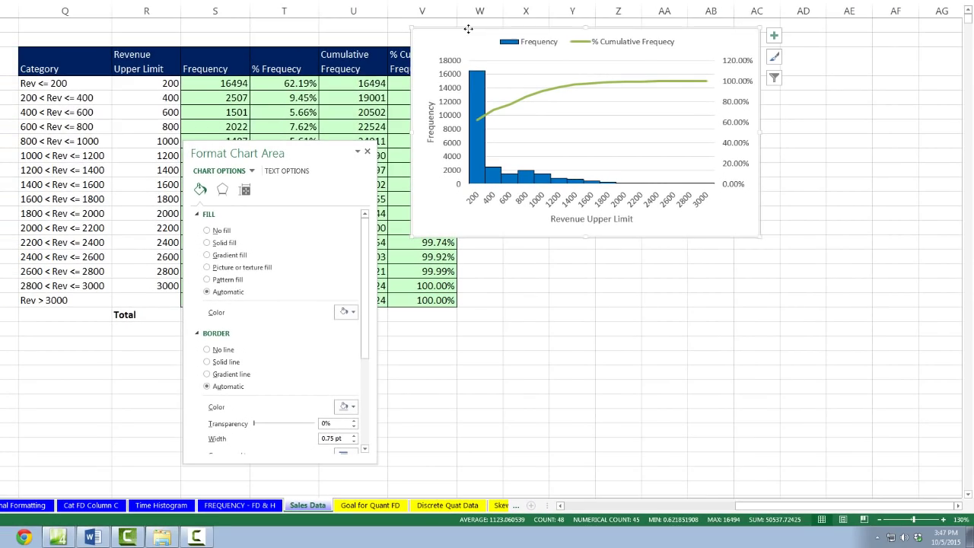
key("ctrl+c")
Paste the chart copy below the original and turn on its data labels.
left_click(444, 261)
key("ctrl+v")
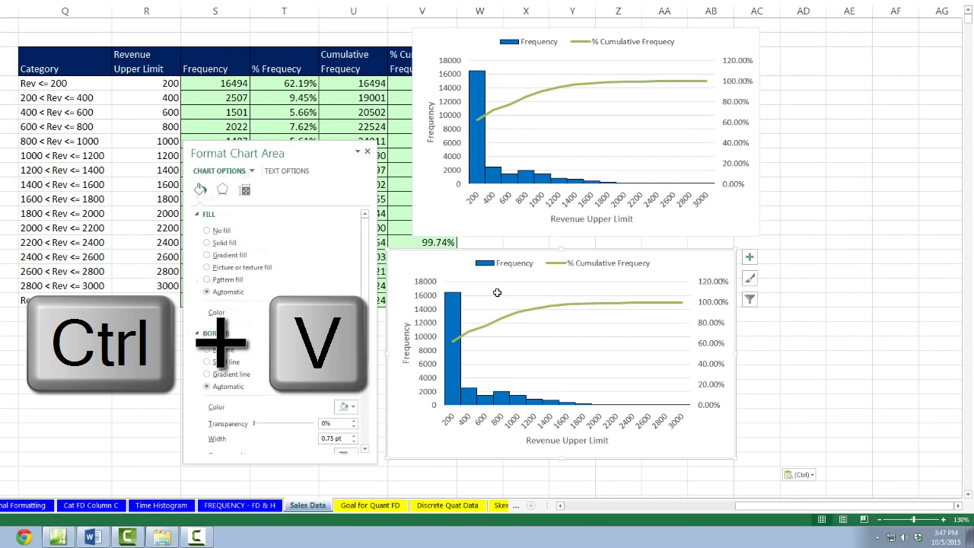
left_click_drag(495, 251, 521, 252)
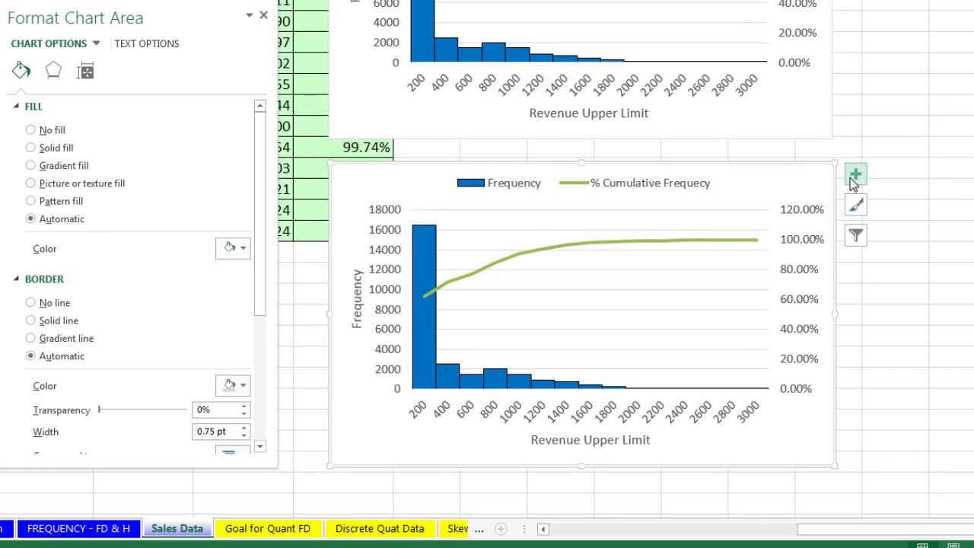
left_click(856, 181)
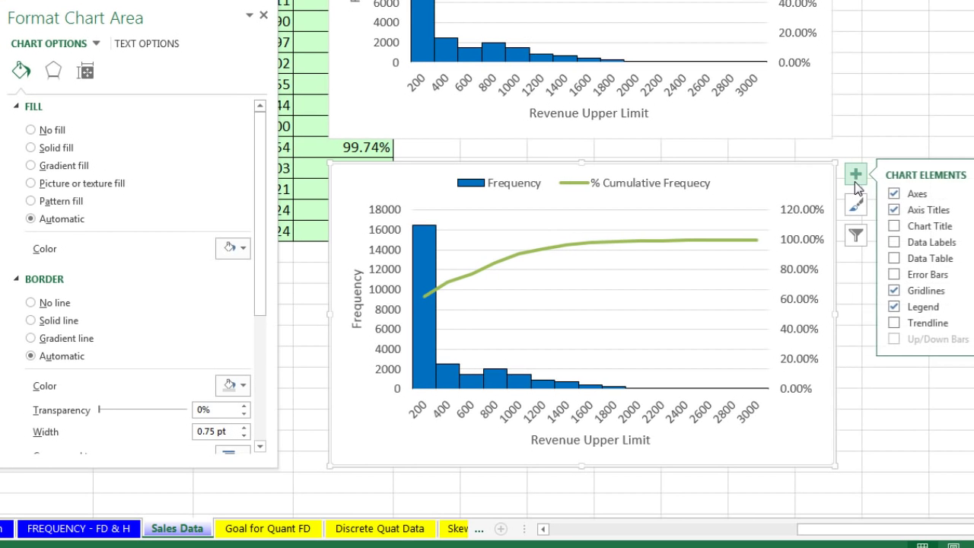
left_click(896, 242)
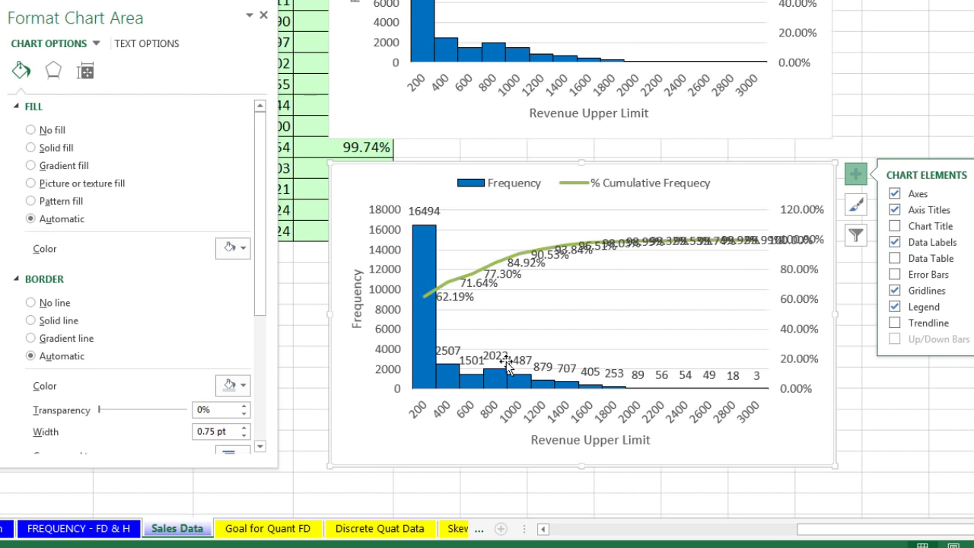
left_click(390, 275)
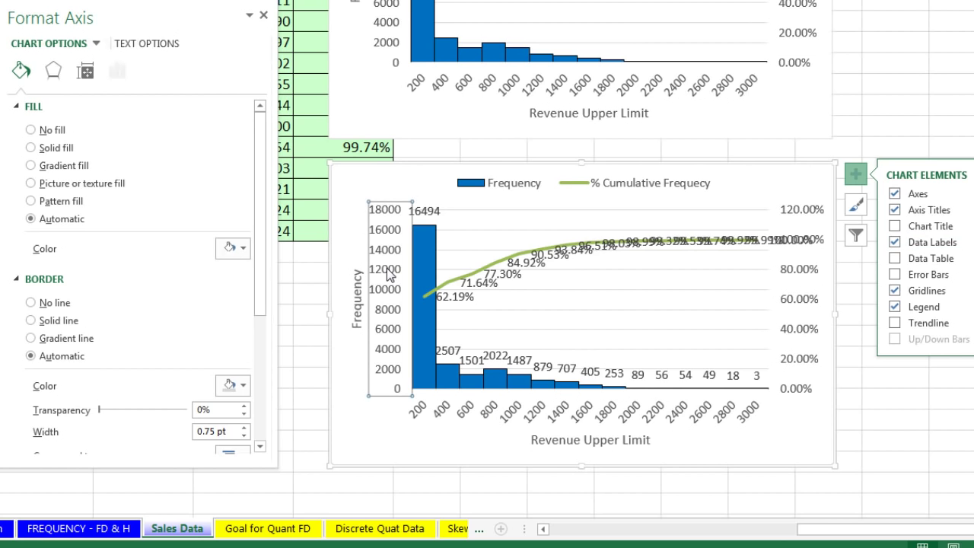
key("Delete")
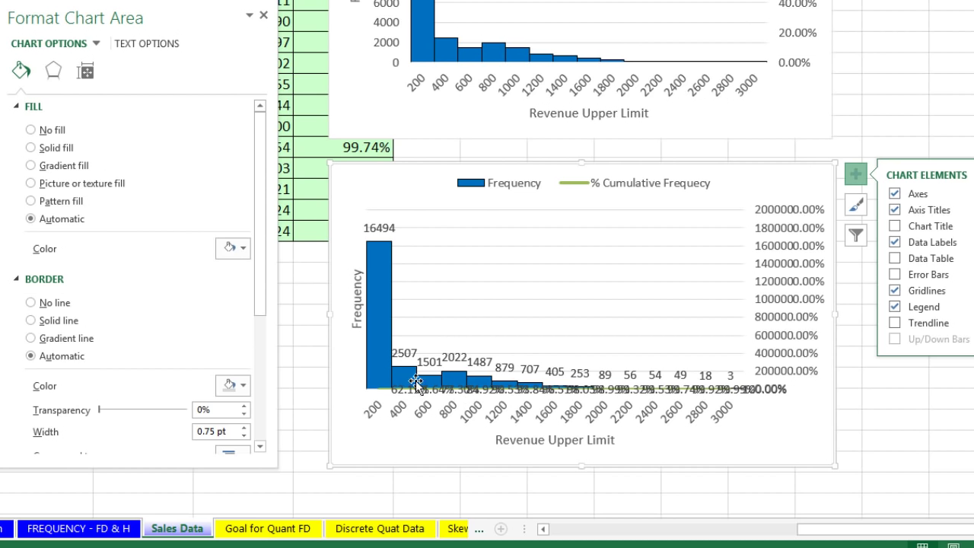
key("ctrl+z")
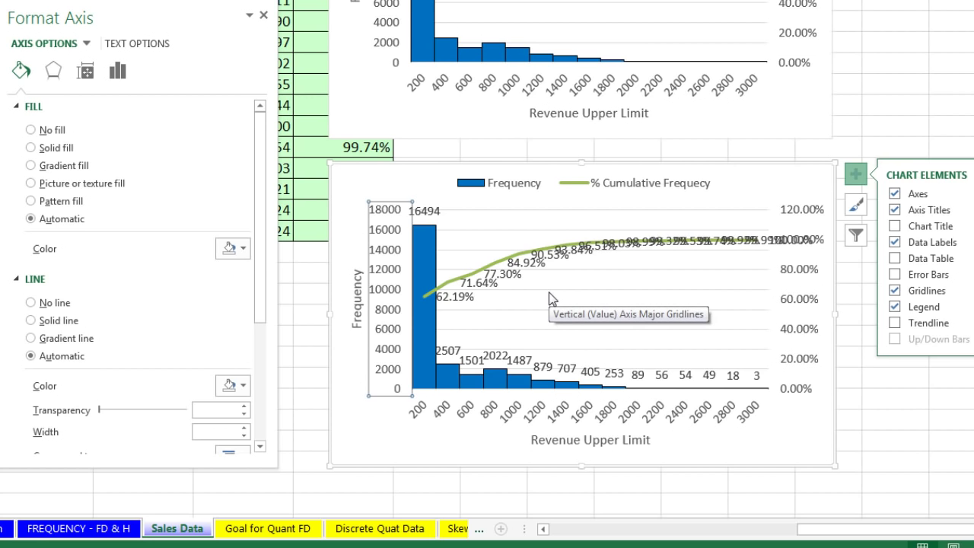
Replace the lower chart's frequency axis format code General with ;;; to hide its numbers.
left_click(395, 277)
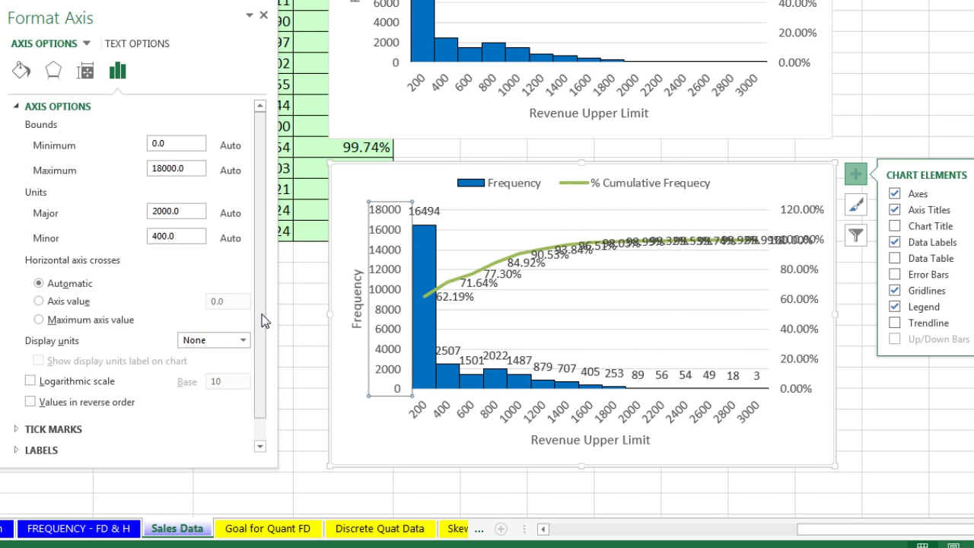
left_click_drag(261, 320, 262, 393)
left_click(17, 446)
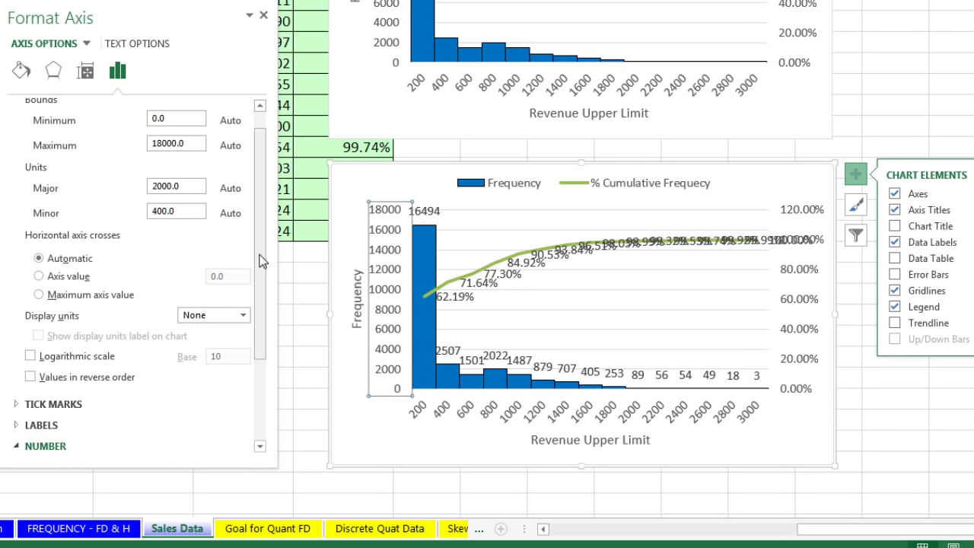
left_click_drag(261, 261, 253, 399)
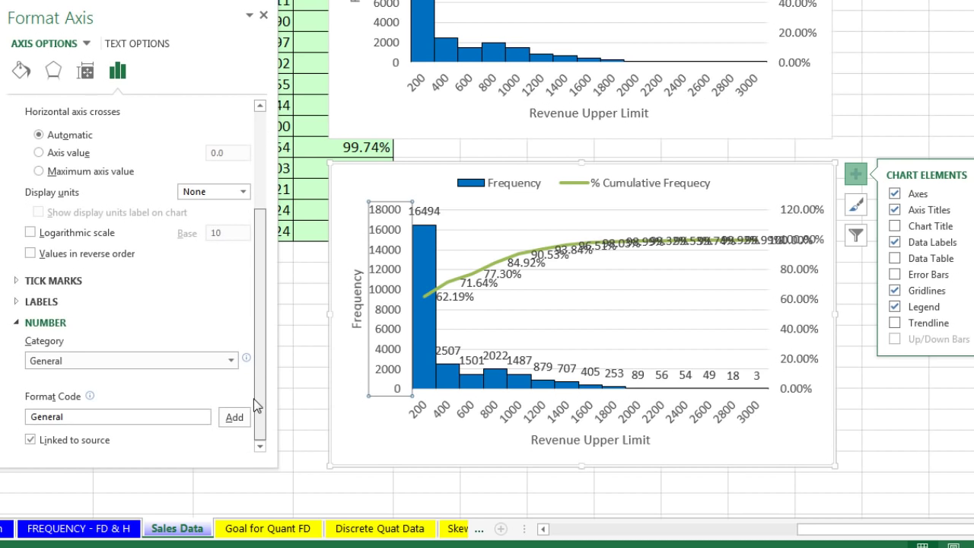
left_click(81, 421)
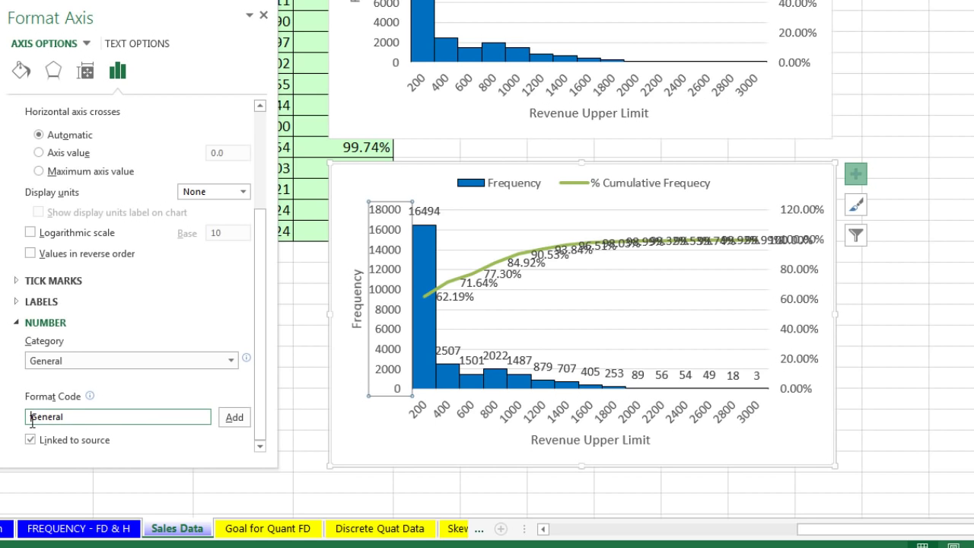
left_click_drag(32, 418, 113, 425)
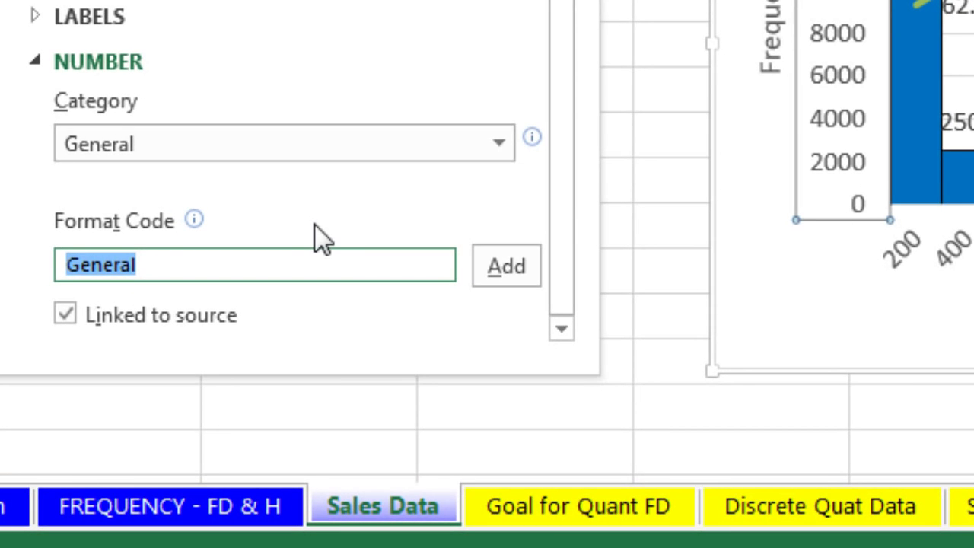
type(";;;")
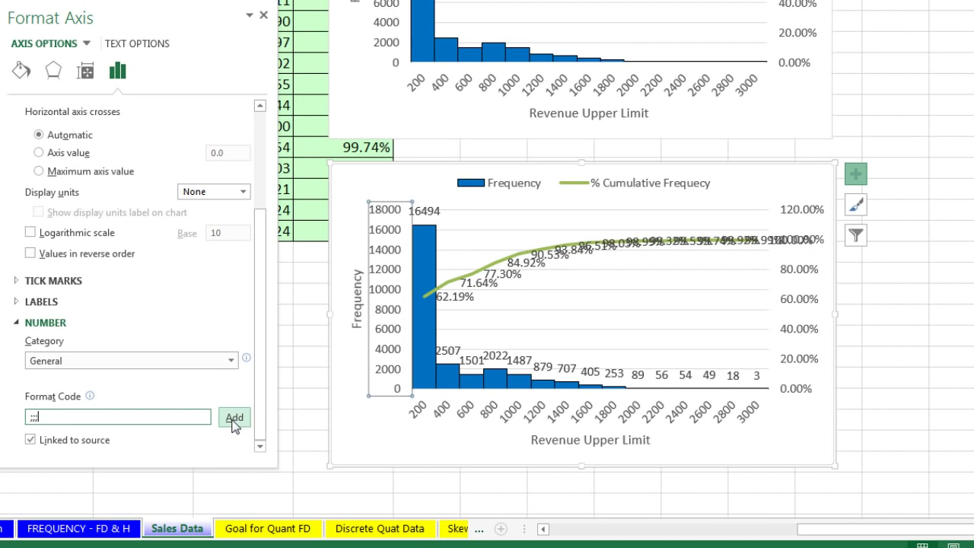
left_click(234, 419)
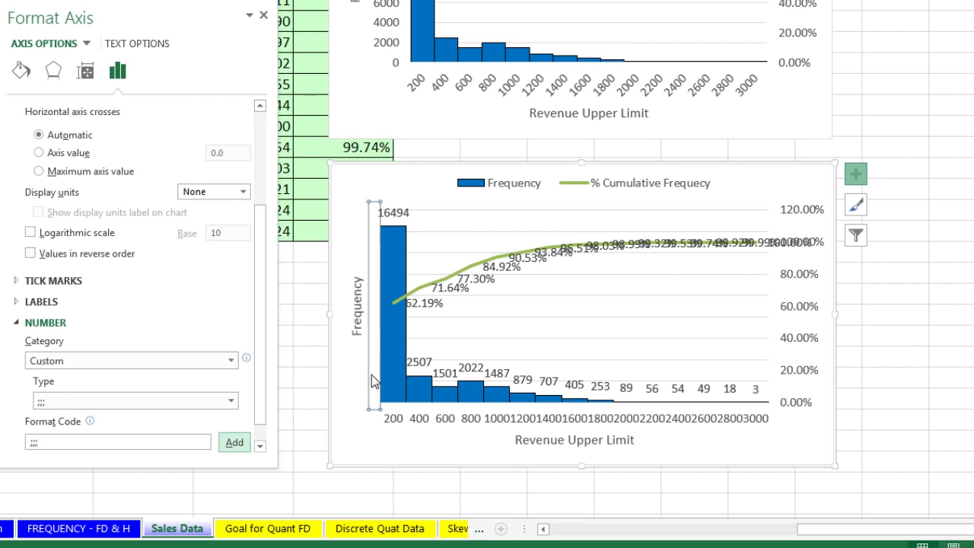
left_click(806, 283)
key("Delete")
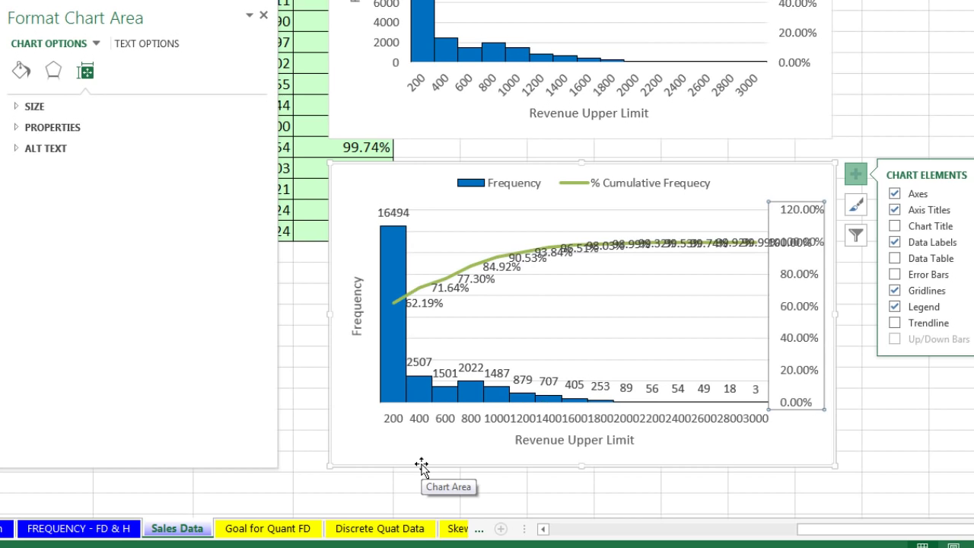
Replace the percentage axis's 0.00% format code with ;;; so its labels disappear.
left_click(652, 435)
left_click(800, 338)
key("ctrl+1")
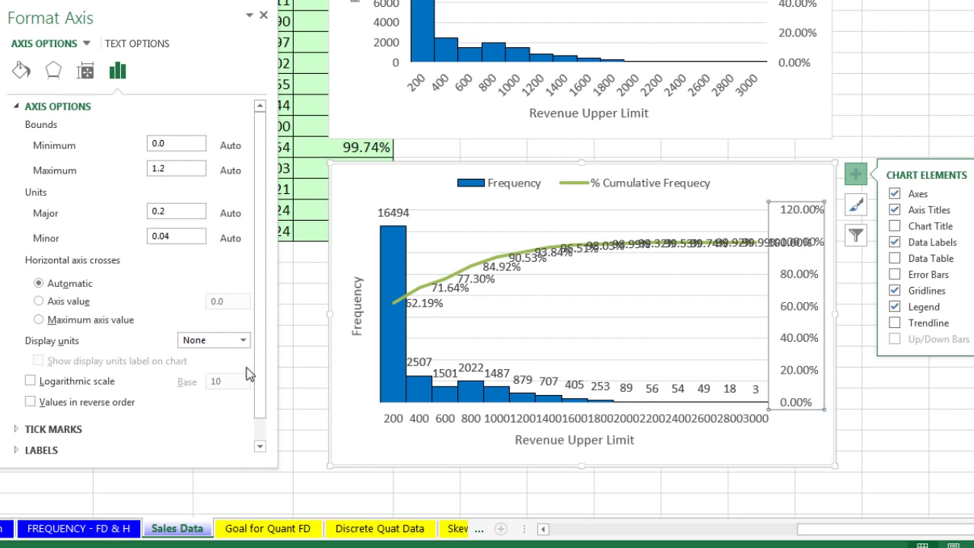
scroll(262, 374, "down", 1)
left_click(16, 448)
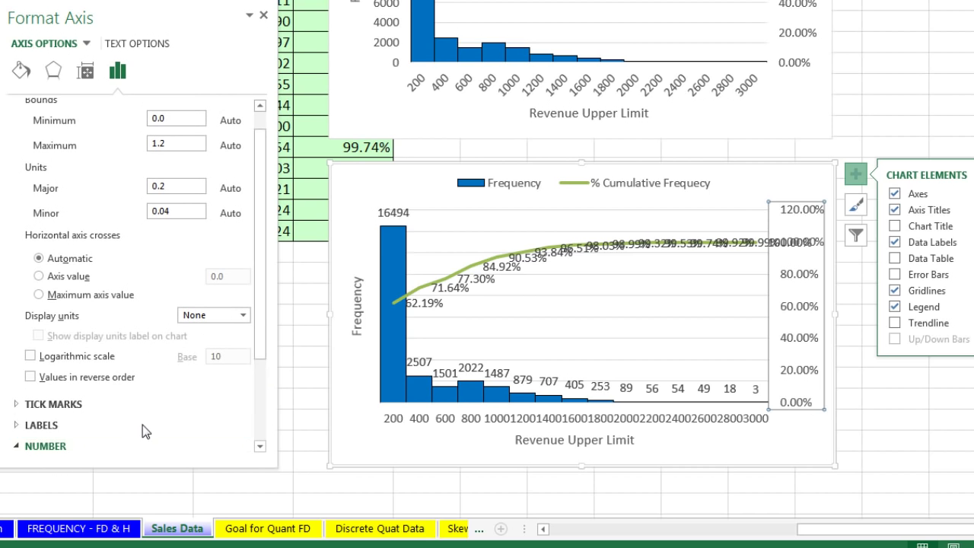
scroll(268, 328, "down", 3)
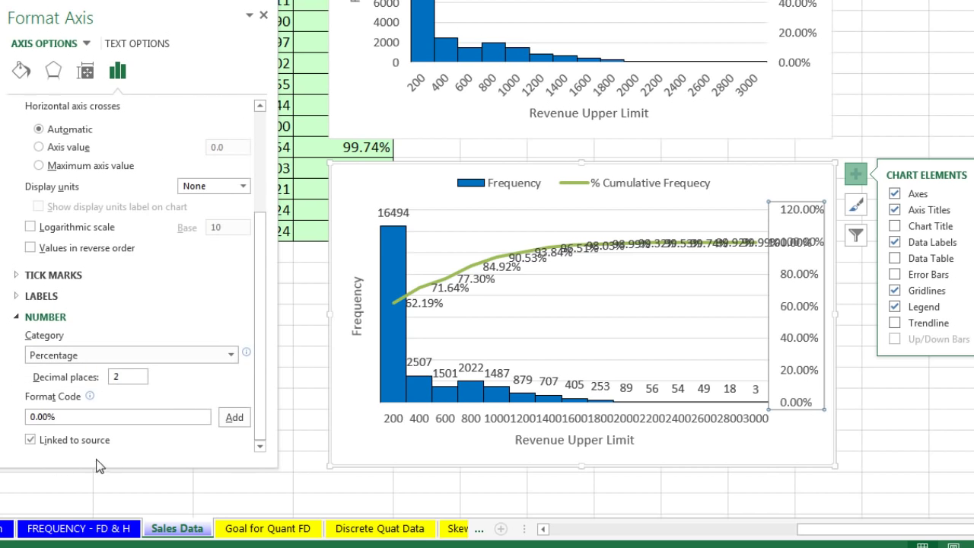
left_click(26, 416)
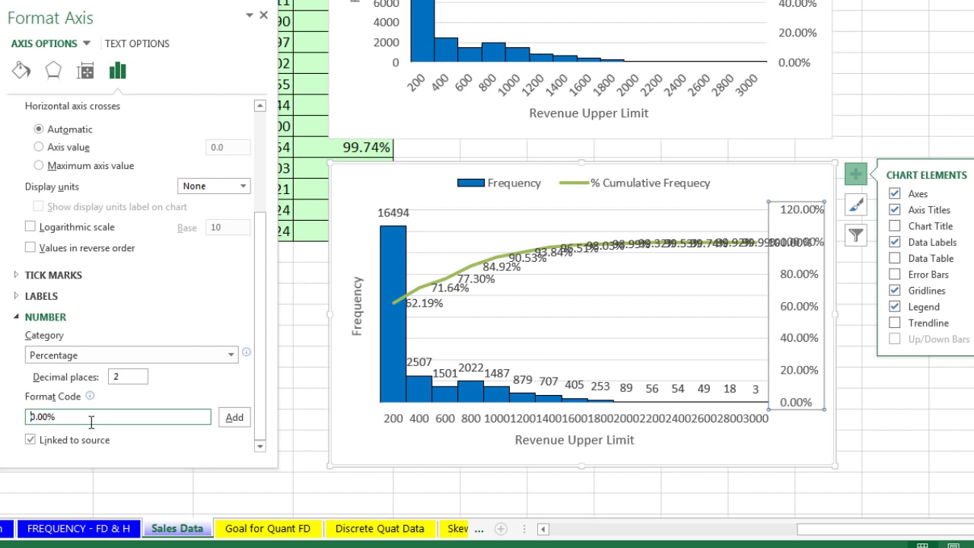
left_click_drag(81, 421, 2, 419)
type(";;;")
left_click(232, 417)
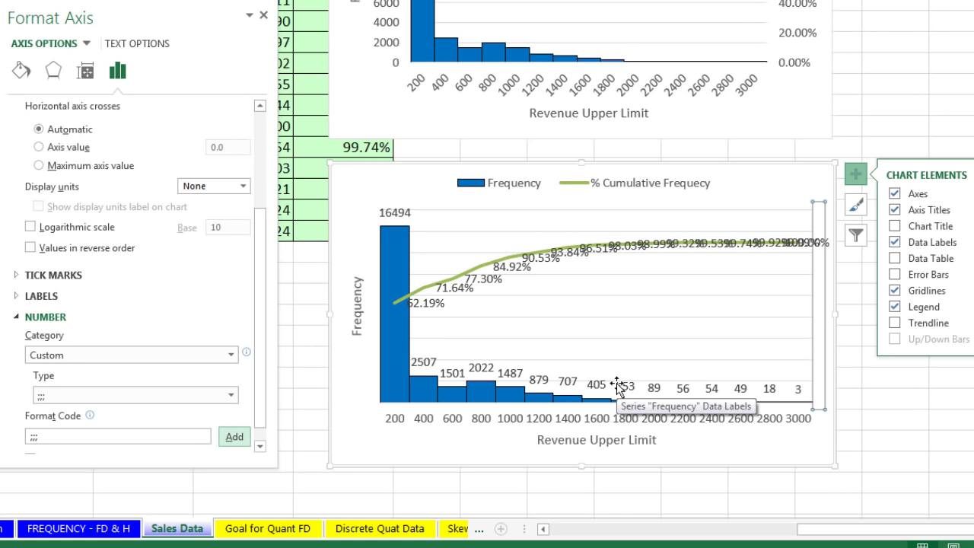
Position the cumulative data labels Above and apply the 0% format code, reading 62% to 100%.
left_click(537, 262)
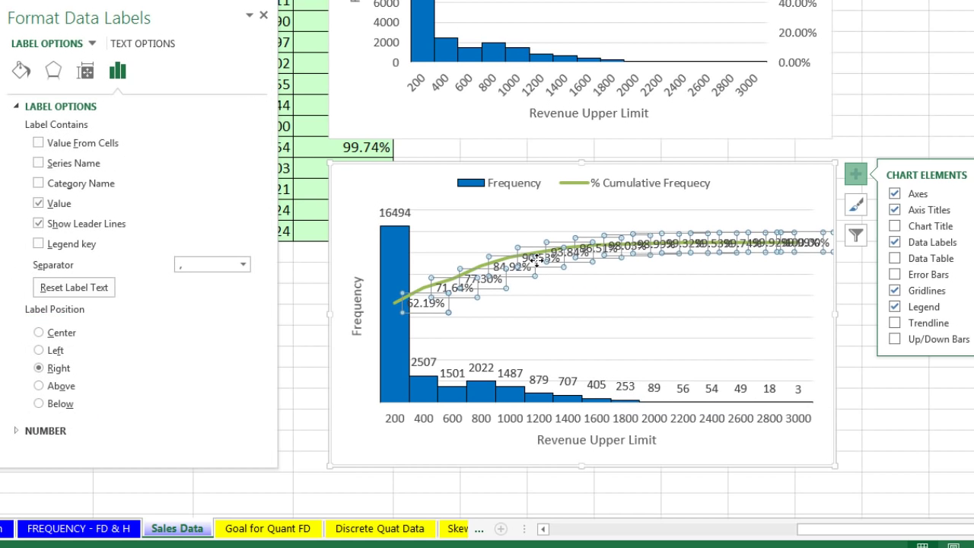
left_click(39, 387)
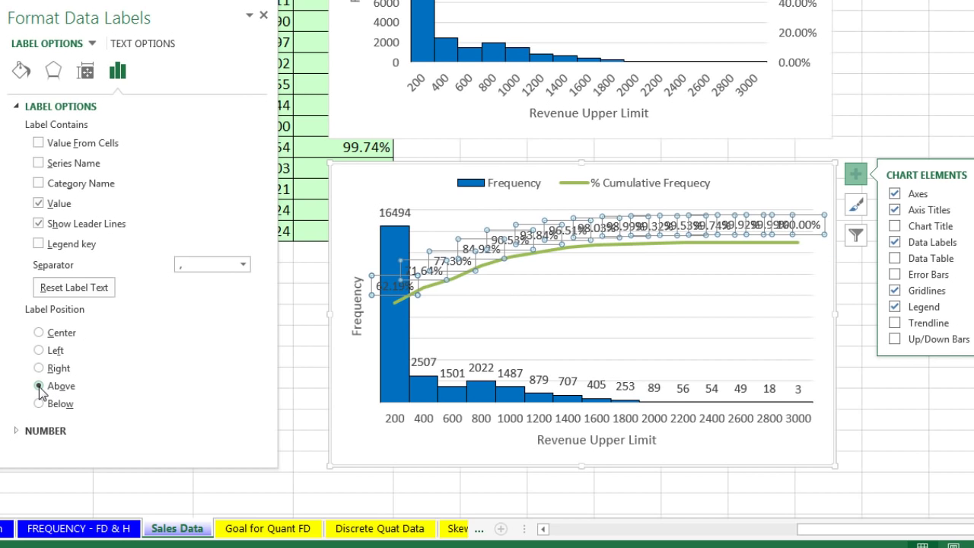
left_click(20, 431)
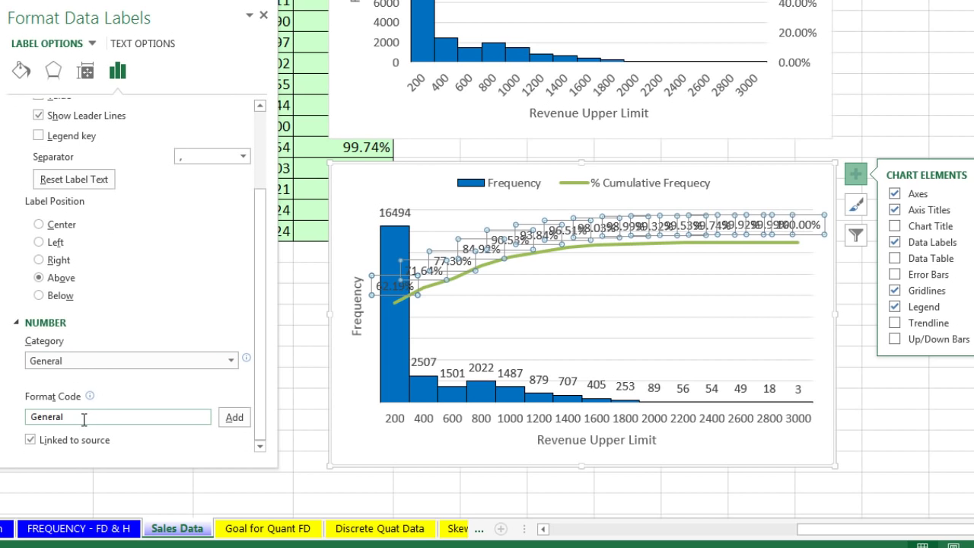
left_click(78, 417)
key("ctrl+a")
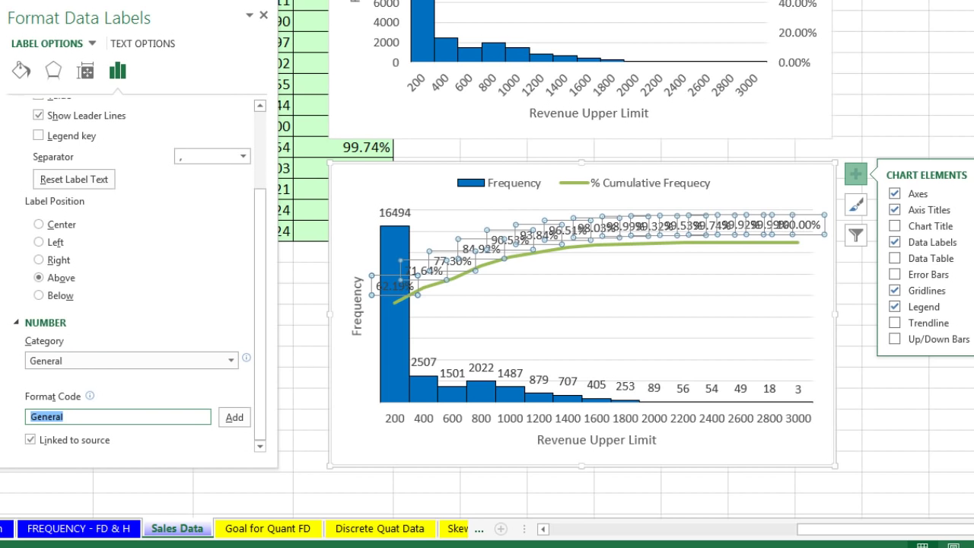
type("0")
left_click(235, 418)
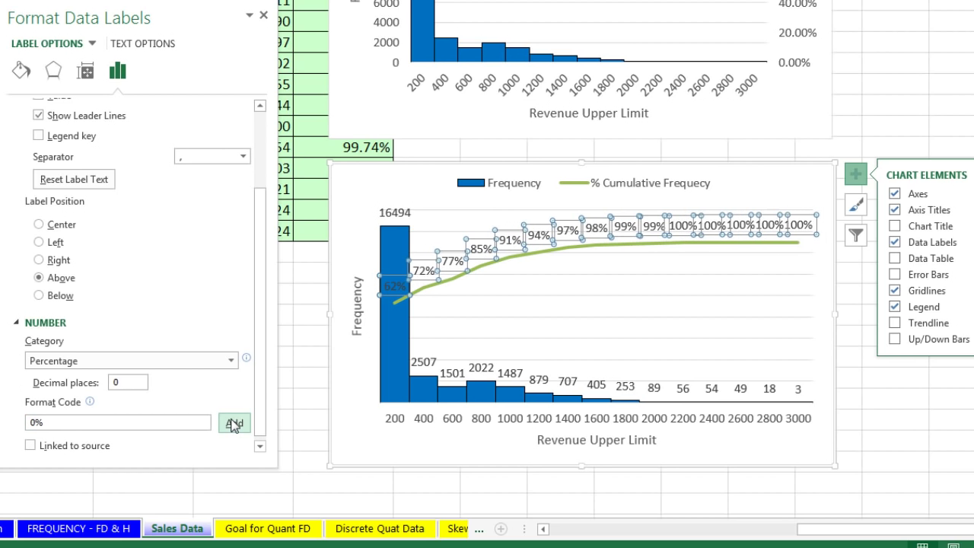
Delete the first redundant 100% label at the end of the cumulative line.
left_click(712, 227)
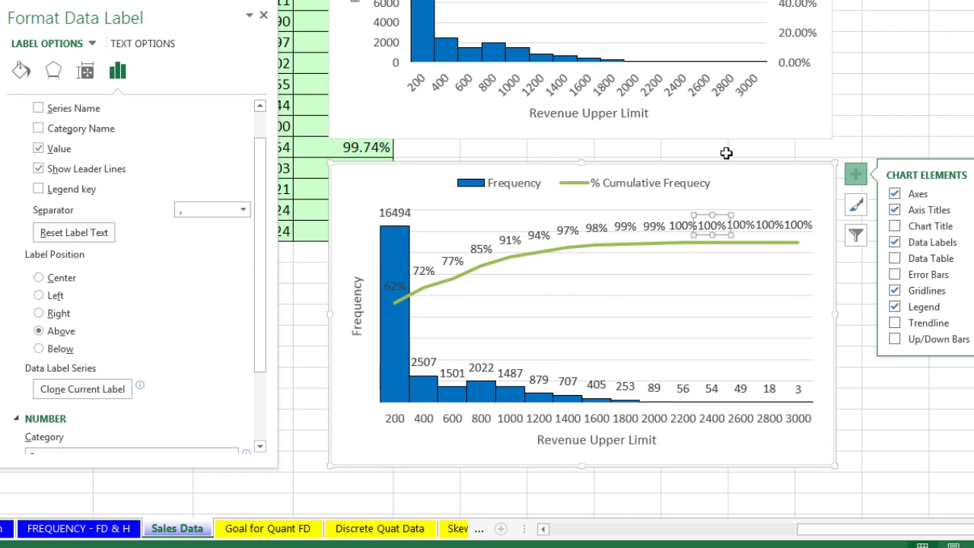
key("Delete")
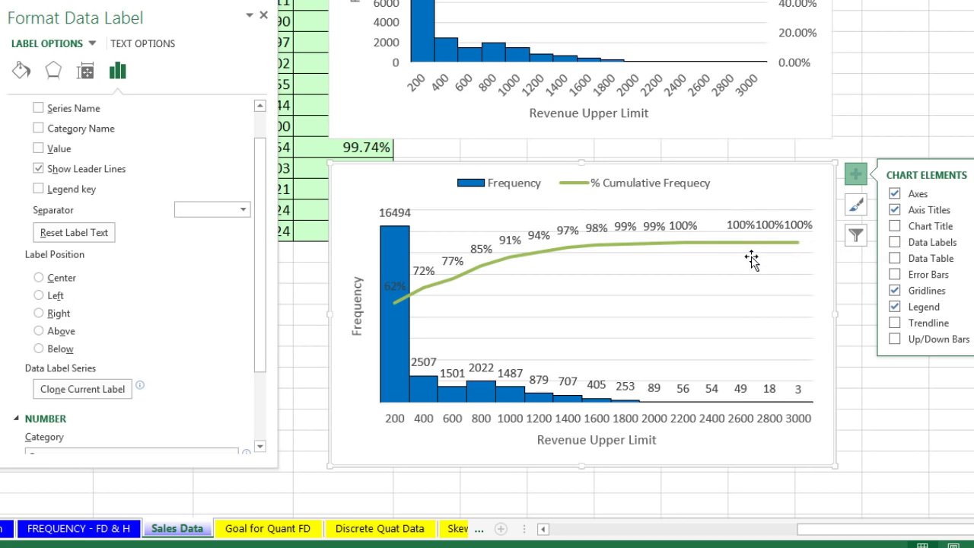
left_click(765, 222)
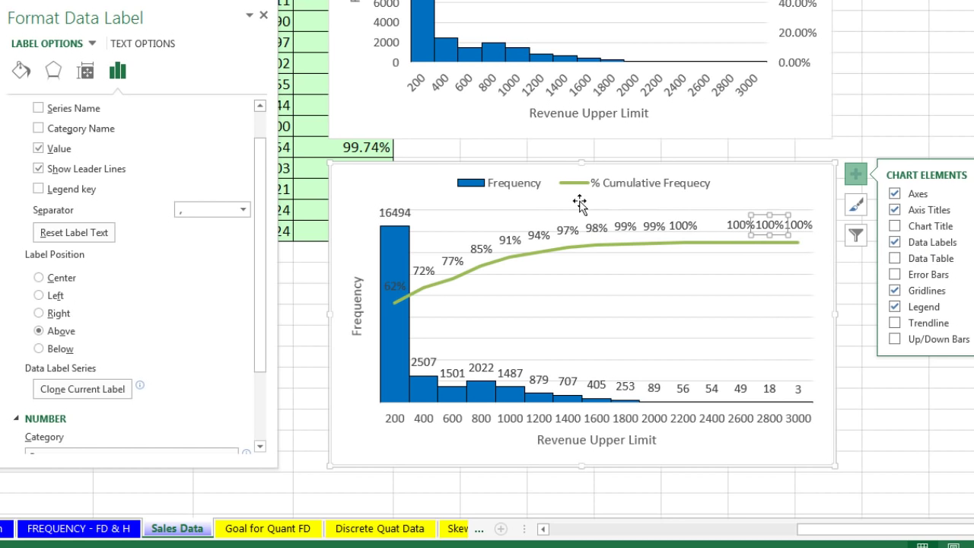
left_click(886, 398)
left_click(618, 227)
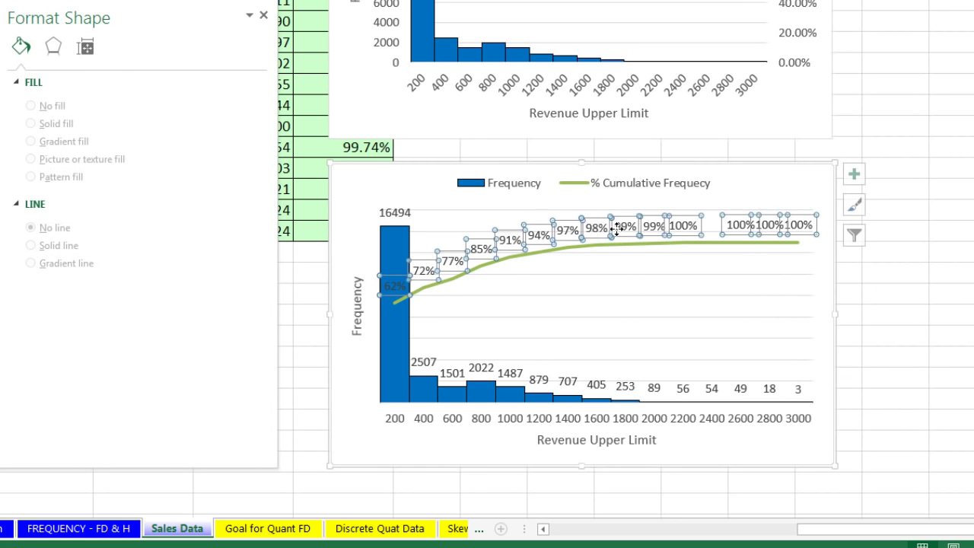
Delete the remaining 100% labels, including those above 2600 and 3000, keeping only the first.
left_click(763, 231)
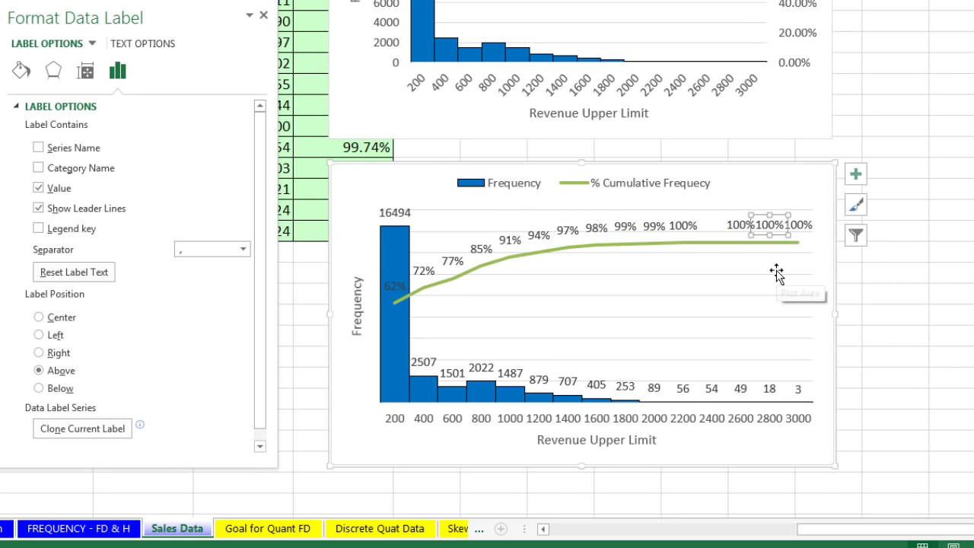
key("Delete")
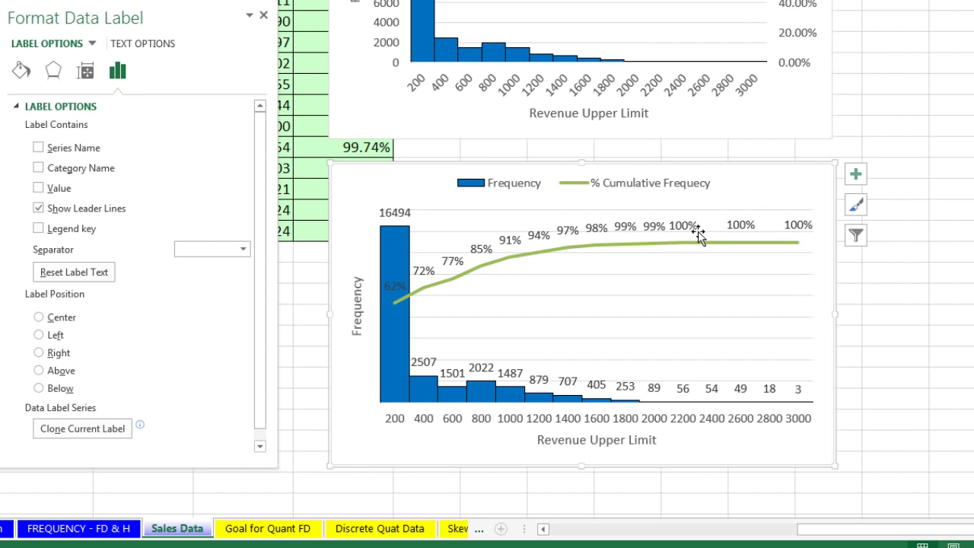
left_click(741, 226)
key("Delete")
left_click(792, 225)
key("Delete")
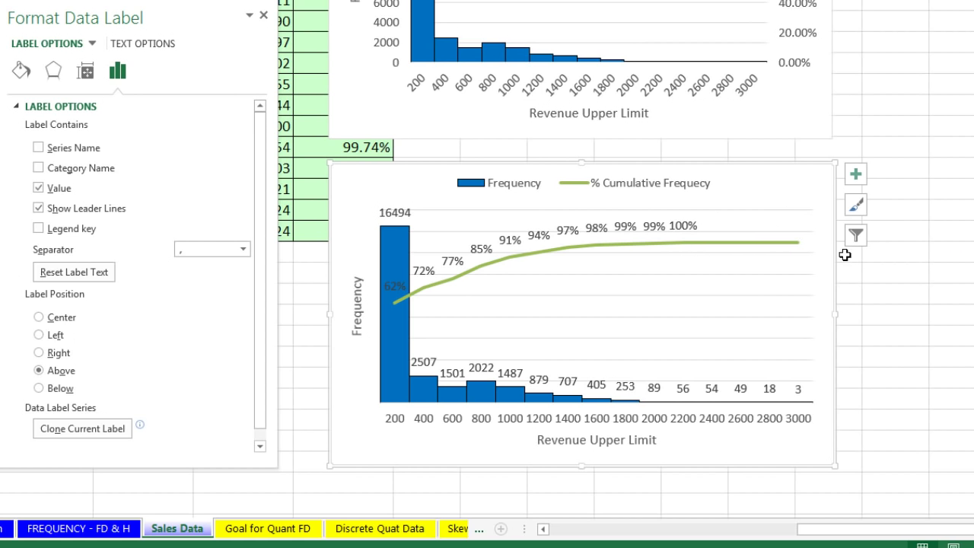
left_click(394, 286)
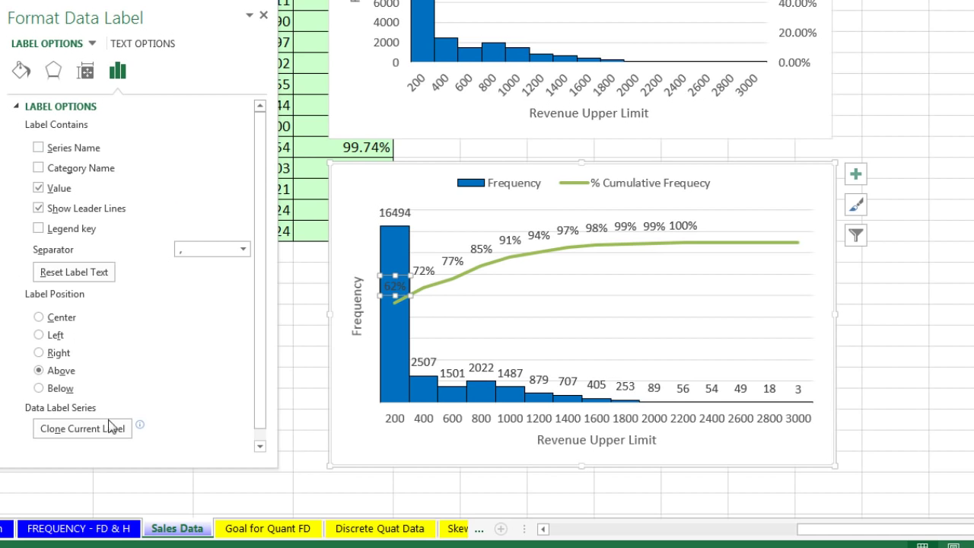
Set the font colour of the 62% cumulative label on the first bar to White.
right_click(398, 278)
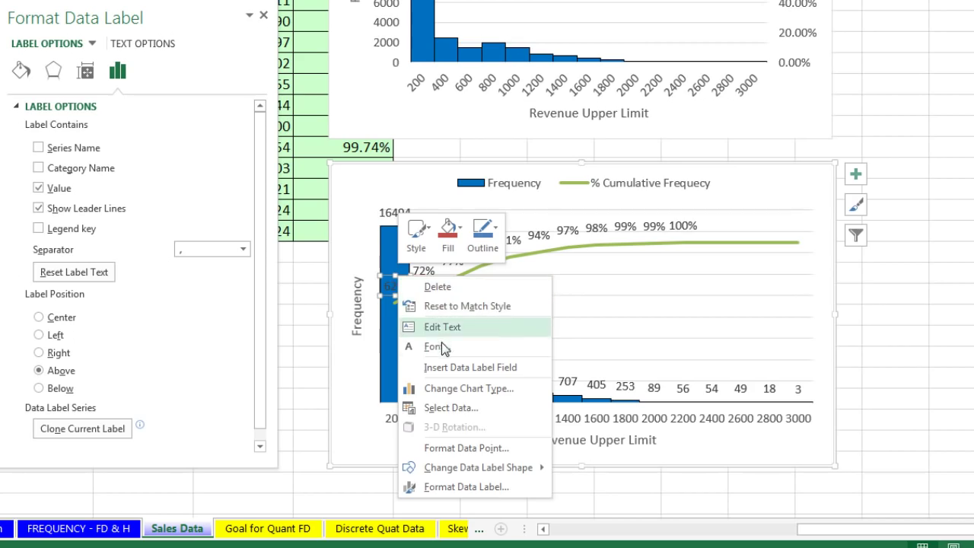
key("Escape")
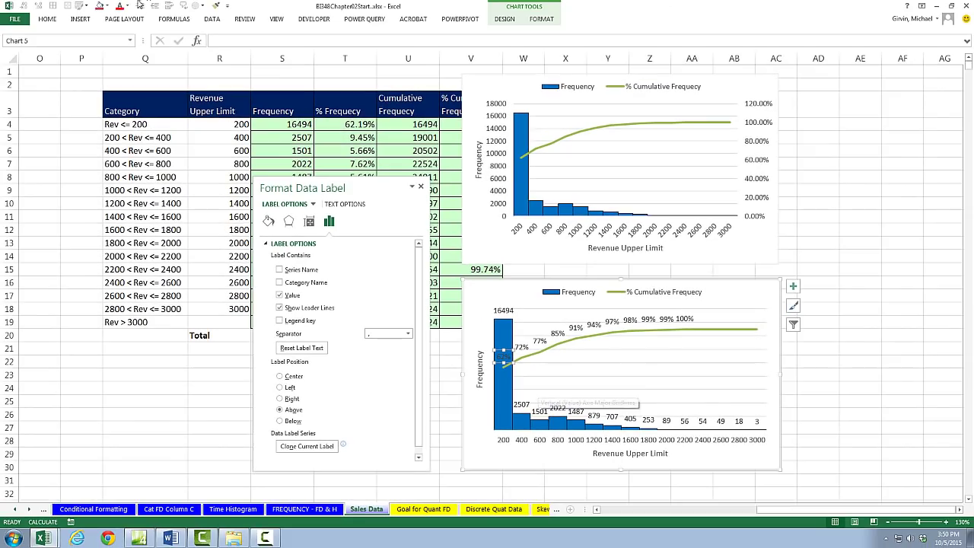
left_click(48, 20)
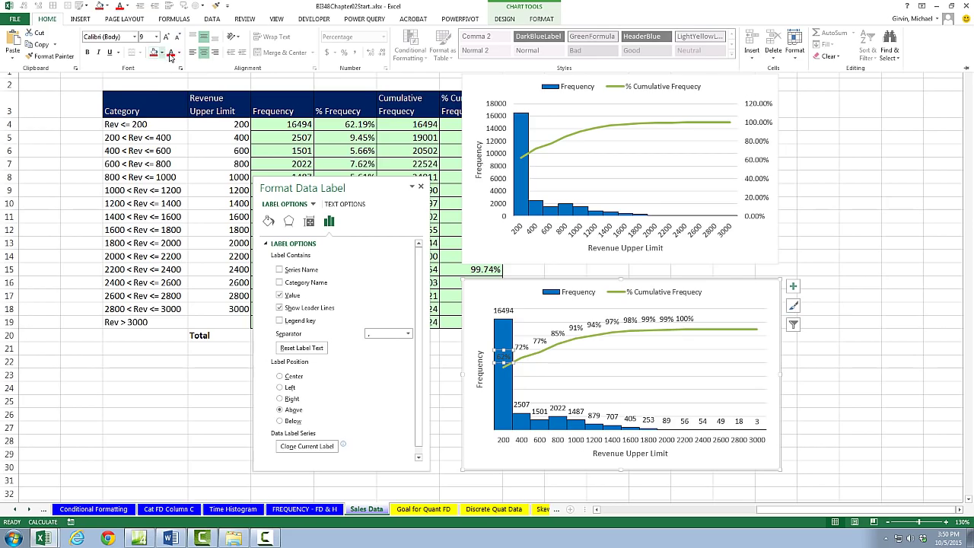
left_click(180, 53)
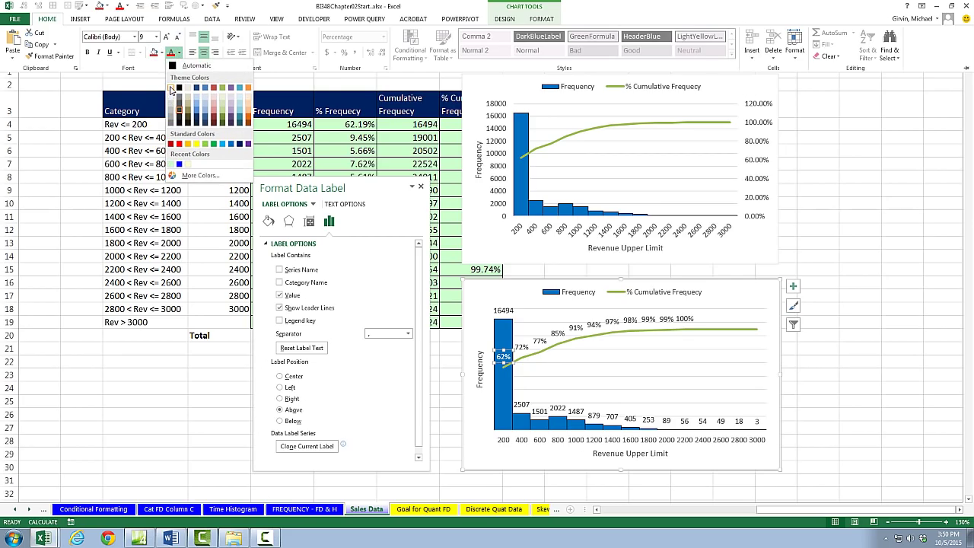
left_click(172, 84)
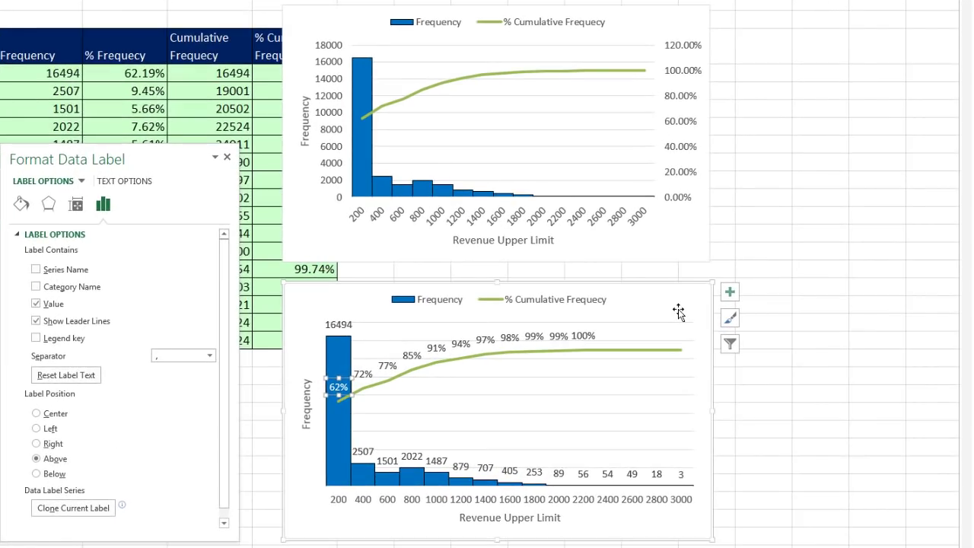
key("Escape")
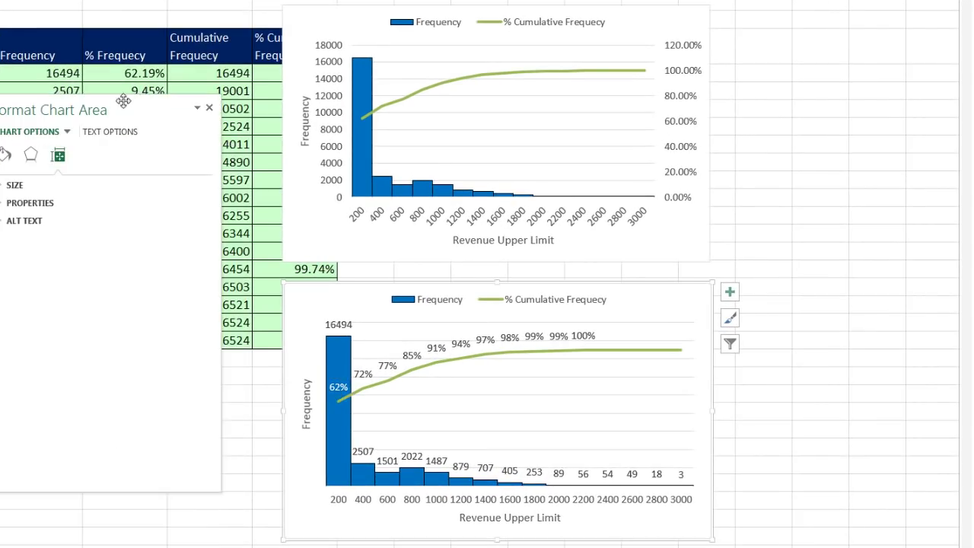
Move the Format pane and top chart aside, then recommit S4's FREQUENCY array formula.
left_click_drag(120, 118, 65, 390)
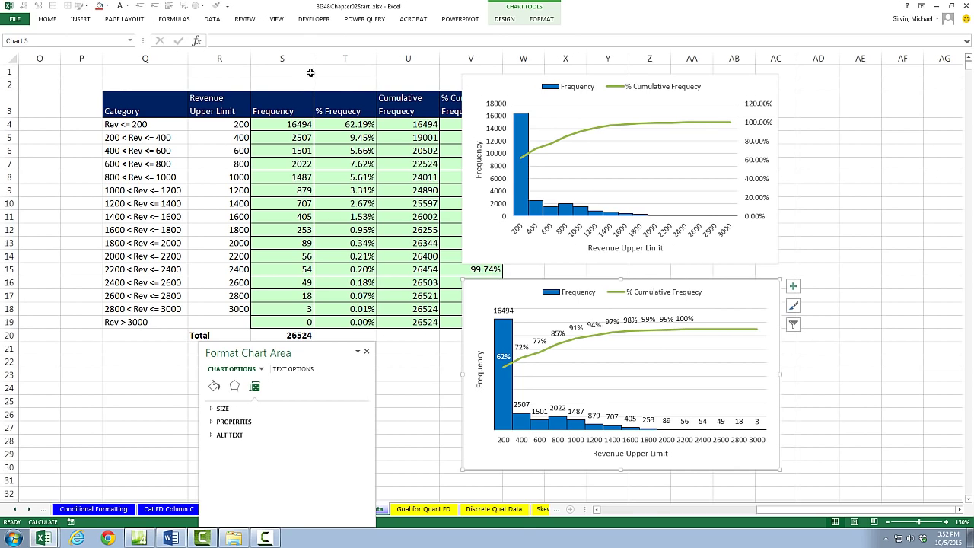
left_click_drag(500, 80, 584, 79)
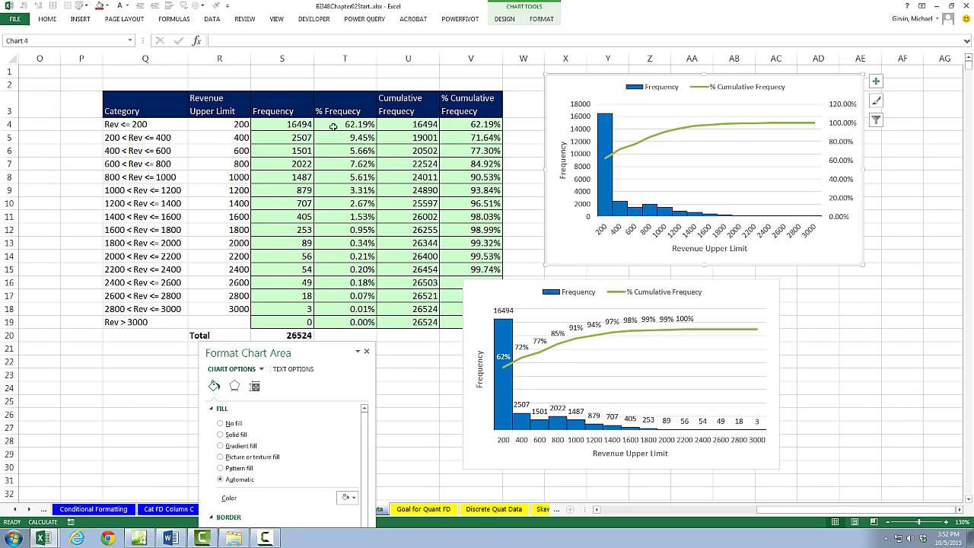
left_click(296, 123)
key("F2")
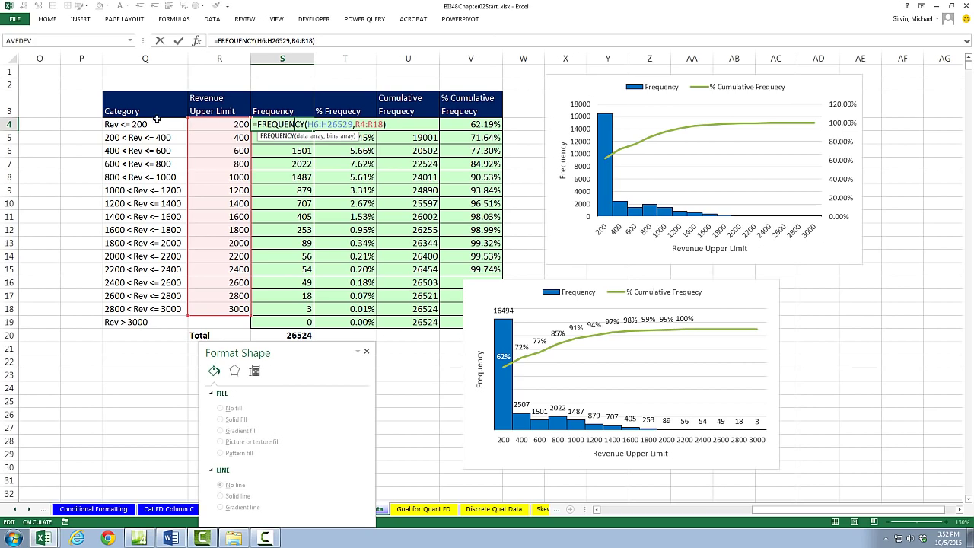
key("ctrl+shift+Return")
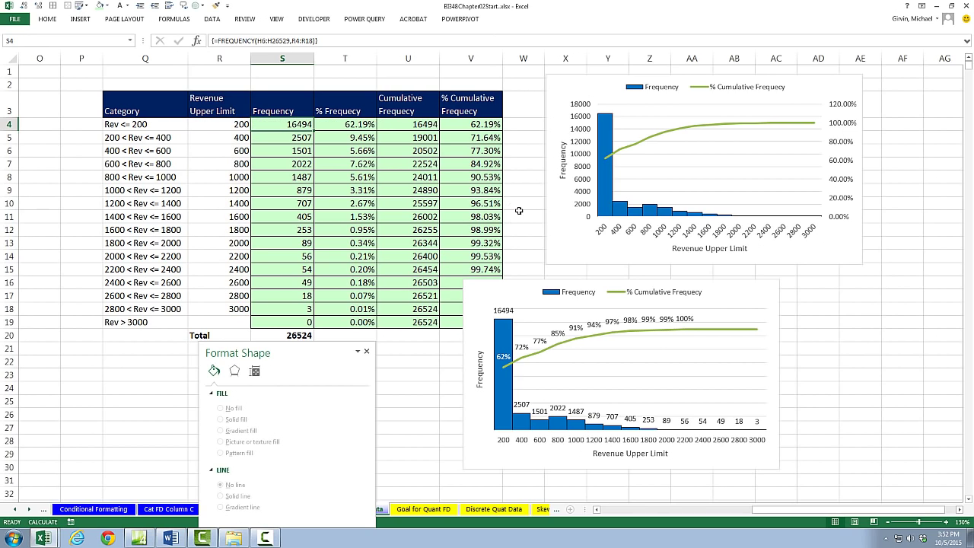